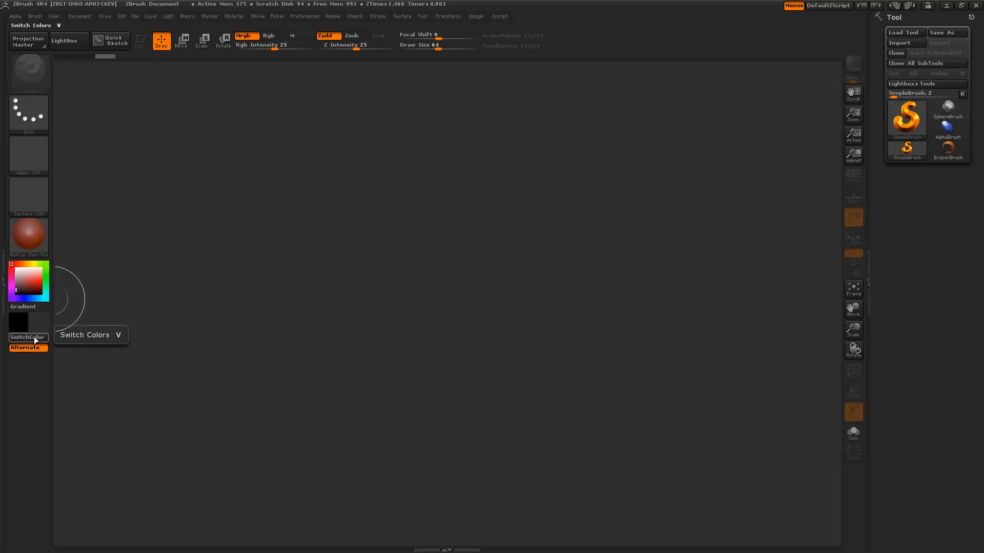
# Set the main painting colour to white
pyautogui.click(37, 326)
pyautogui.click(28, 257)
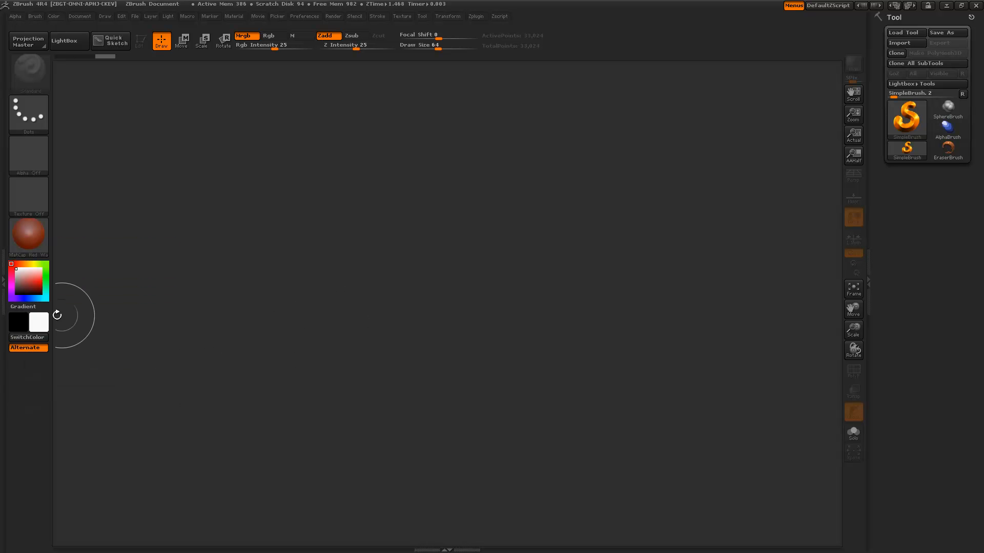
pyautogui.click(37, 325)
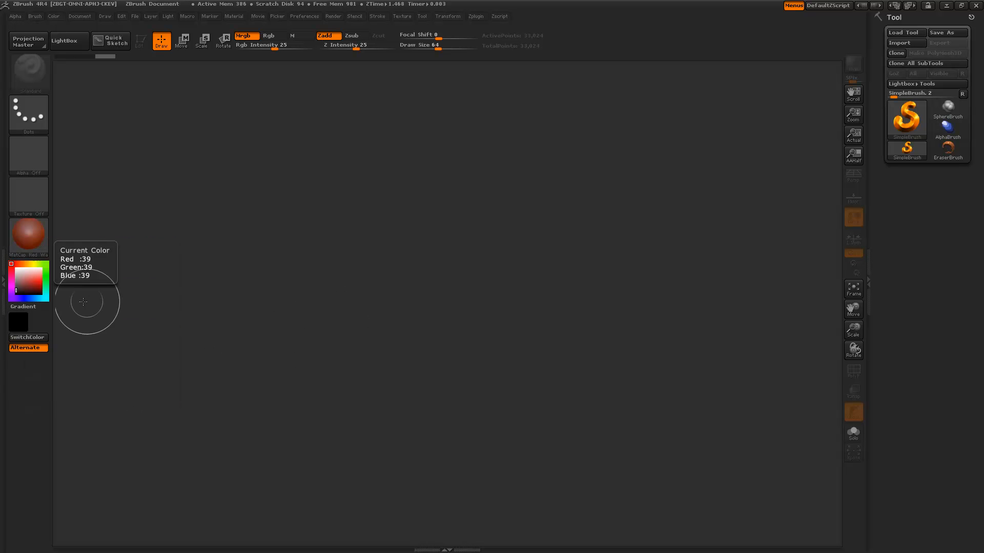
pyautogui.click(30, 269)
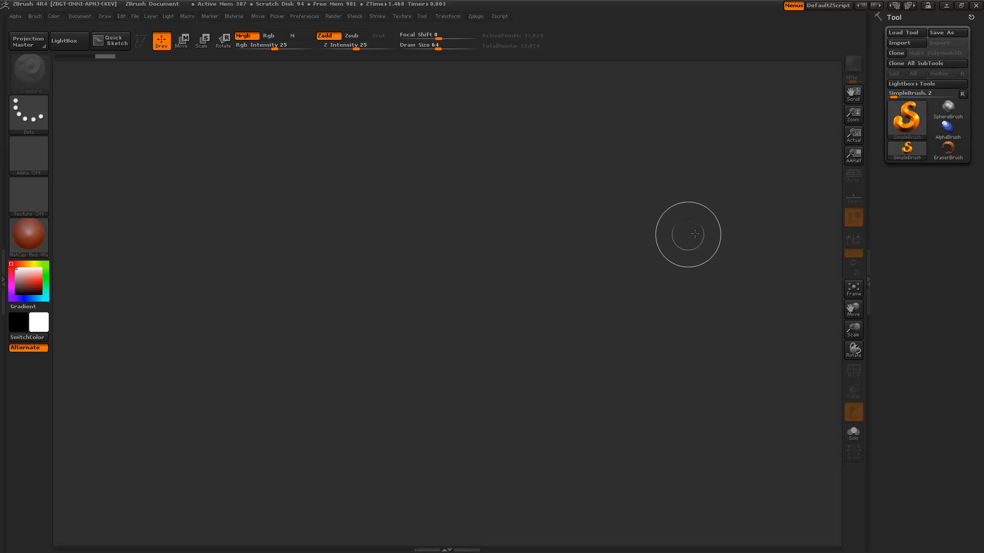
# Choose ZSphere from the 3D meshes as the current tool
pyautogui.click(907, 124)
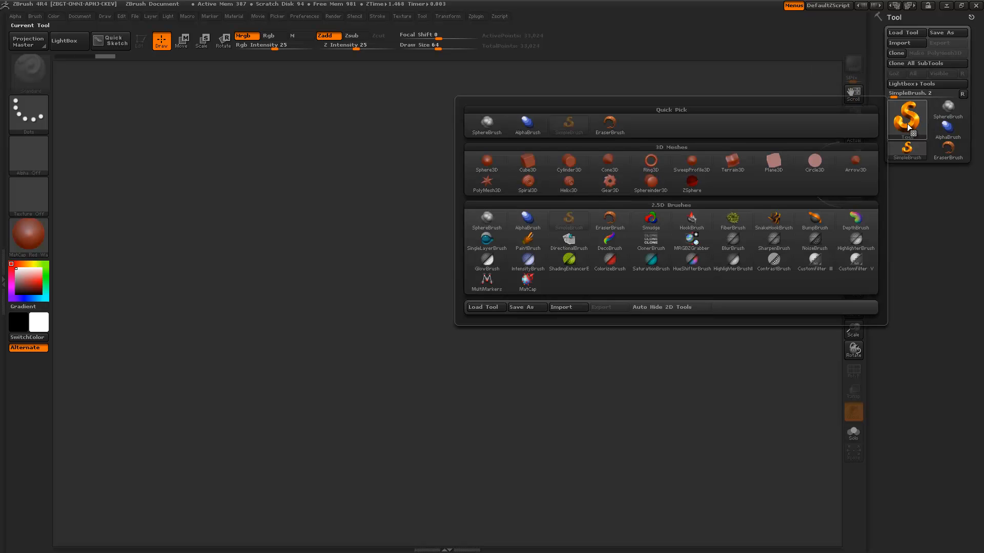
pyautogui.click(708, 188)
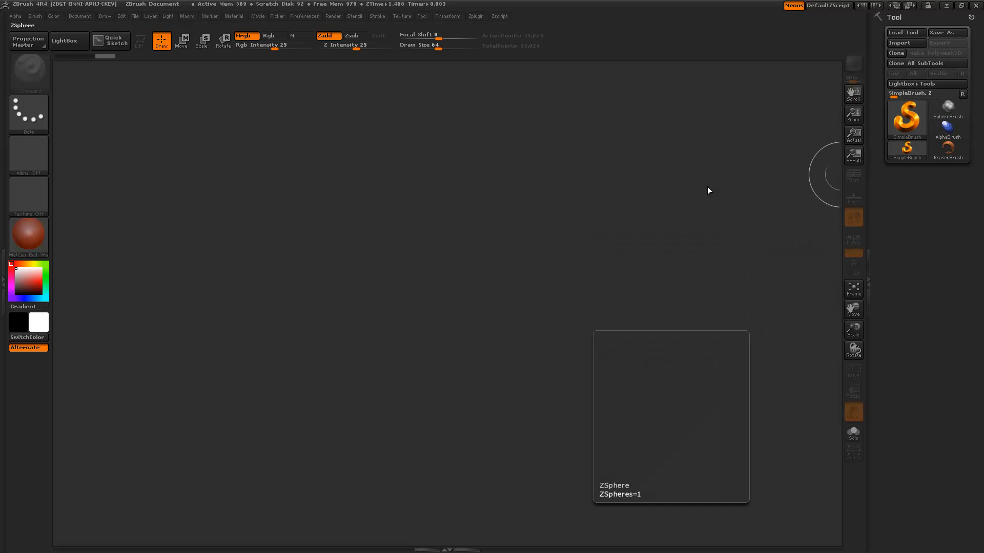
pyautogui.click(917, 118)
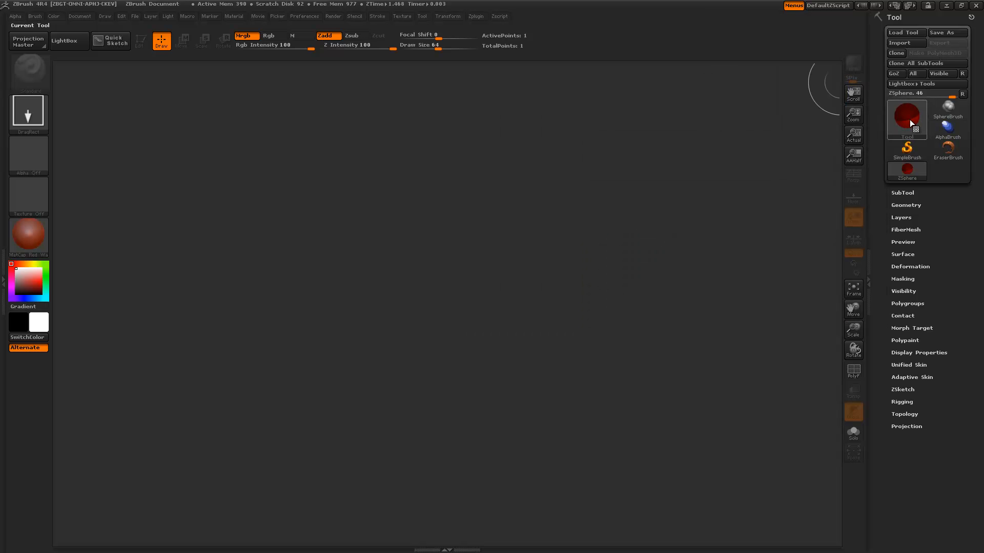
pyautogui.click(909, 119)
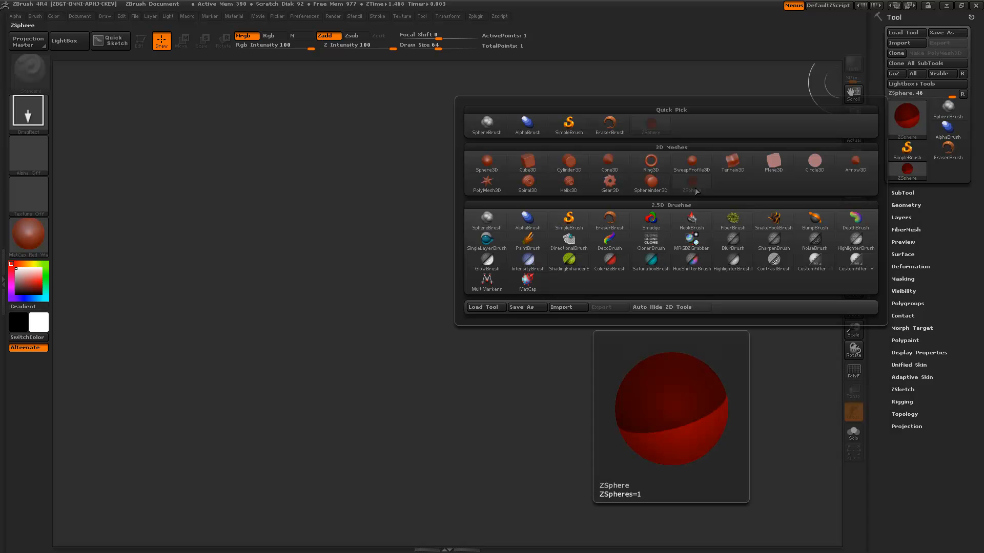
pyautogui.click(696, 190)
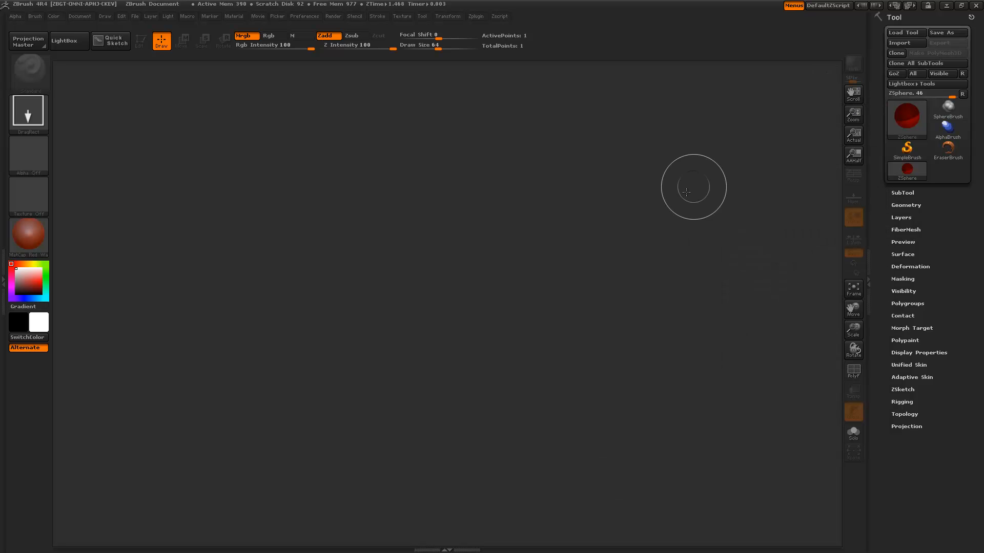
# Draw a single ZSphere in the middle of the canvas and enter Edit mode
pyautogui.click(437, 251)
pyautogui.moveTo(454, 300)
pyautogui.mouseDown()
pyautogui.moveTo(448, 459)
pyautogui.moveTo(463, 333)
pyautogui.moveTo(482, 389)
pyautogui.moveTo(399, 428)
pyautogui.moveTo(444, 423)
pyautogui.mouseUp()
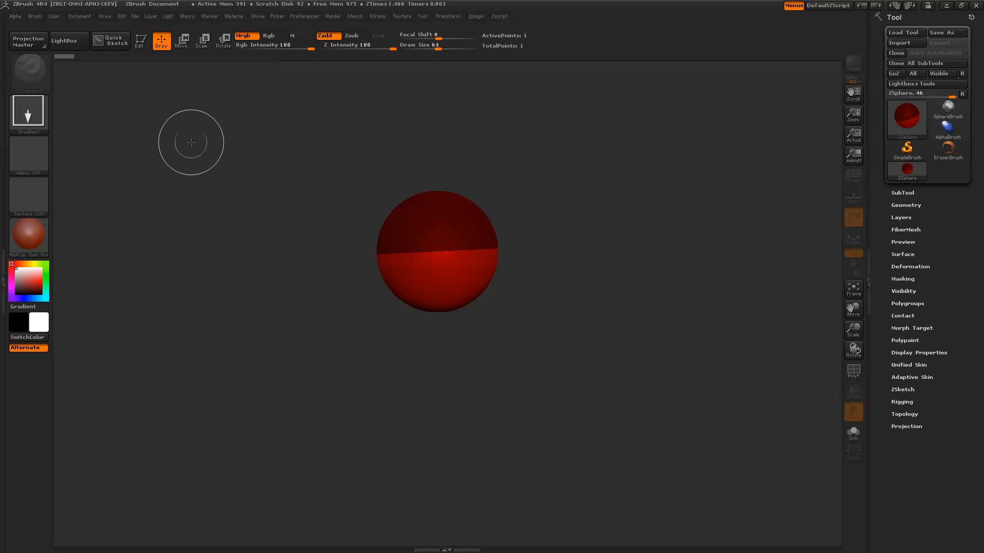
pyautogui.press('t')
pyautogui.moveTo(185, 234); pyautogui.dragTo(608, 346)
pyautogui.moveTo(595, 306)
pyautogui.mouseDown()
pyautogui.moveTo(608, 327)
pyautogui.moveTo(600, 359)
pyautogui.mouseUp()
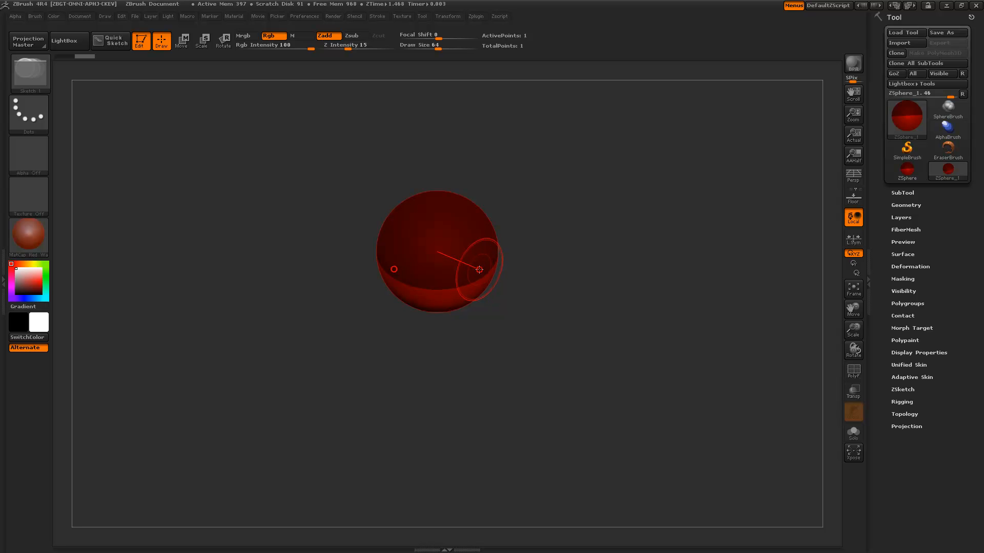
pyautogui.click(440, 18)
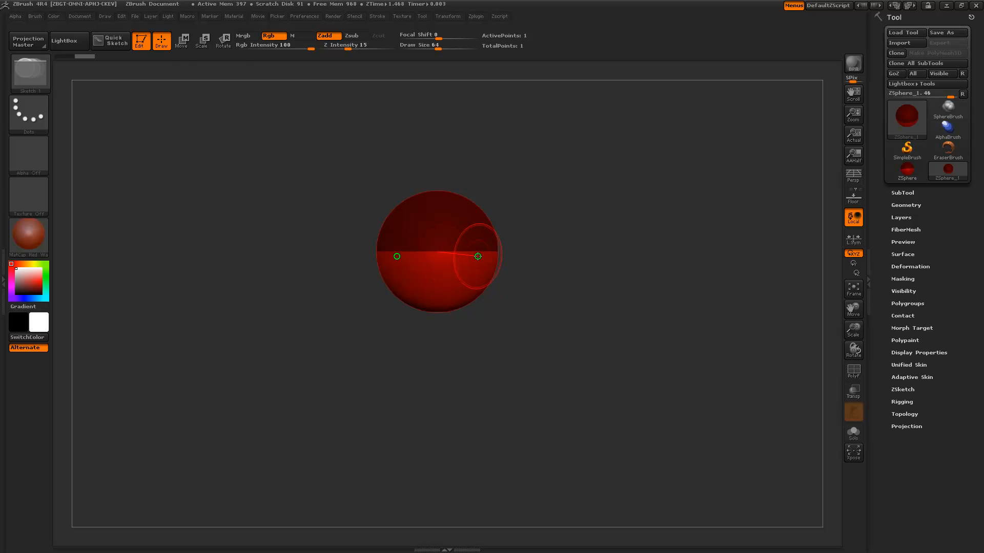
pyautogui.click(179, 42)
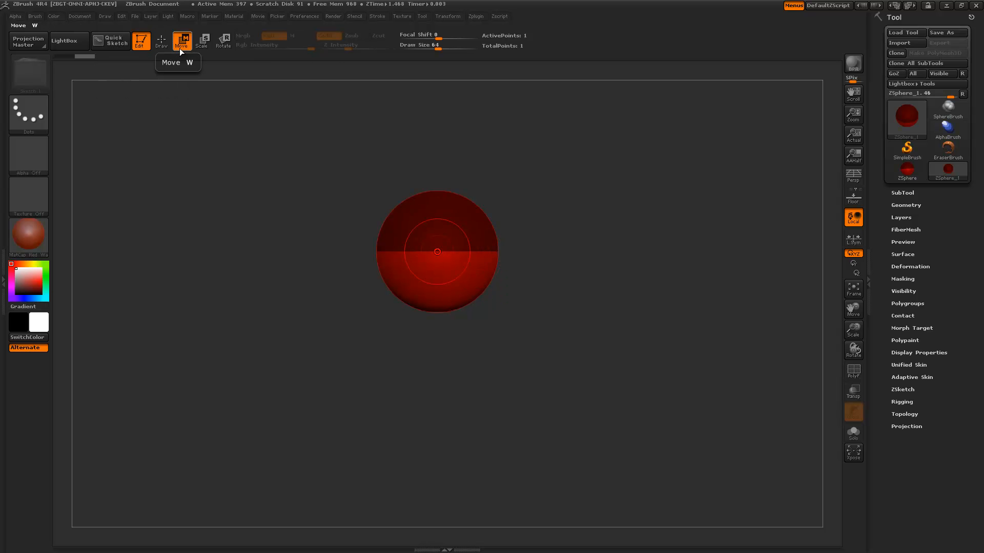
pyautogui.click(195, 47)
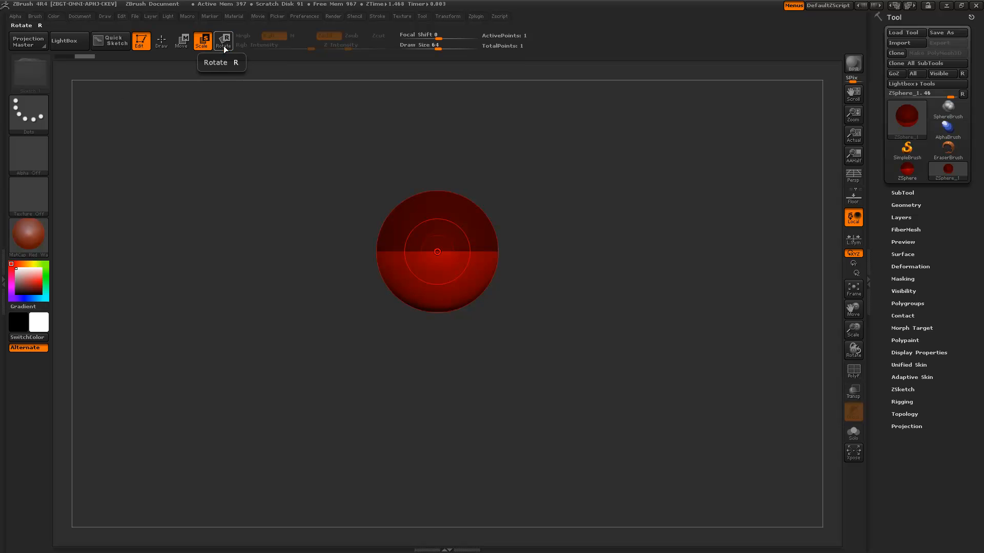
pyautogui.press('q')
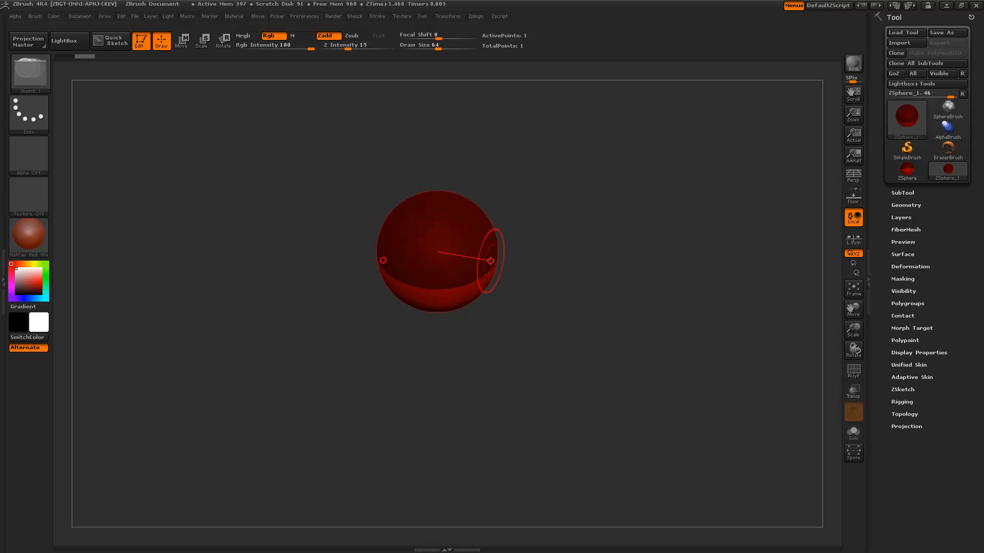
# Add a mirrored pair of ZSpheres, about the size of the root ZSphere, on its two sides
pyautogui.click(490, 260)
pyautogui.moveTo(490, 260); pyautogui.dragTo(515, 250)
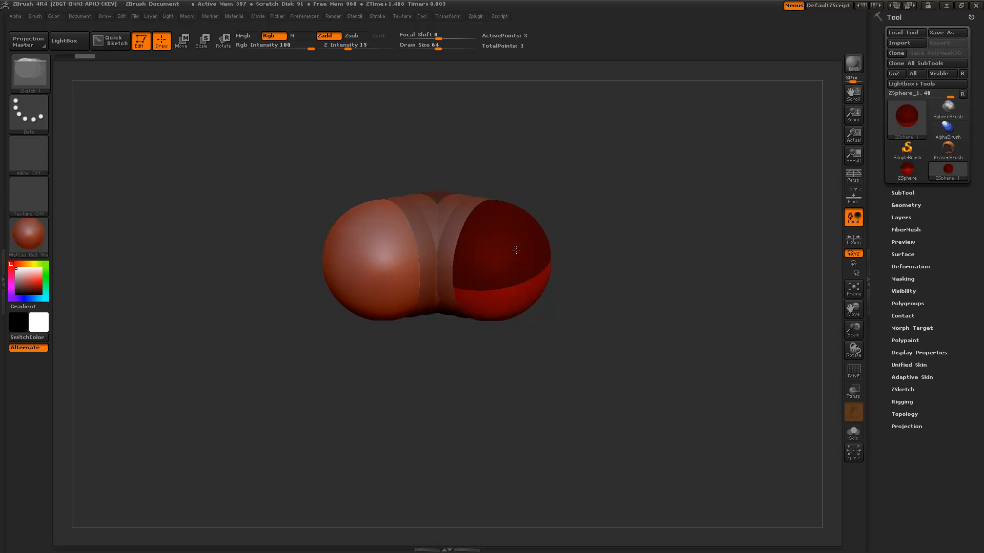
pyautogui.moveTo(516, 250); pyautogui.dragTo(516, 250)
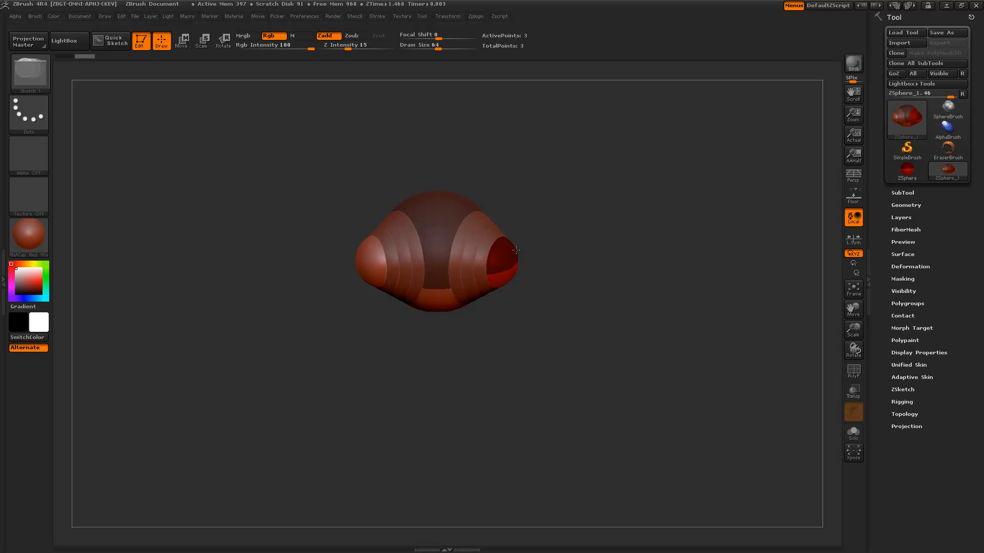
pyautogui.hotkey('ctrl', 'z')
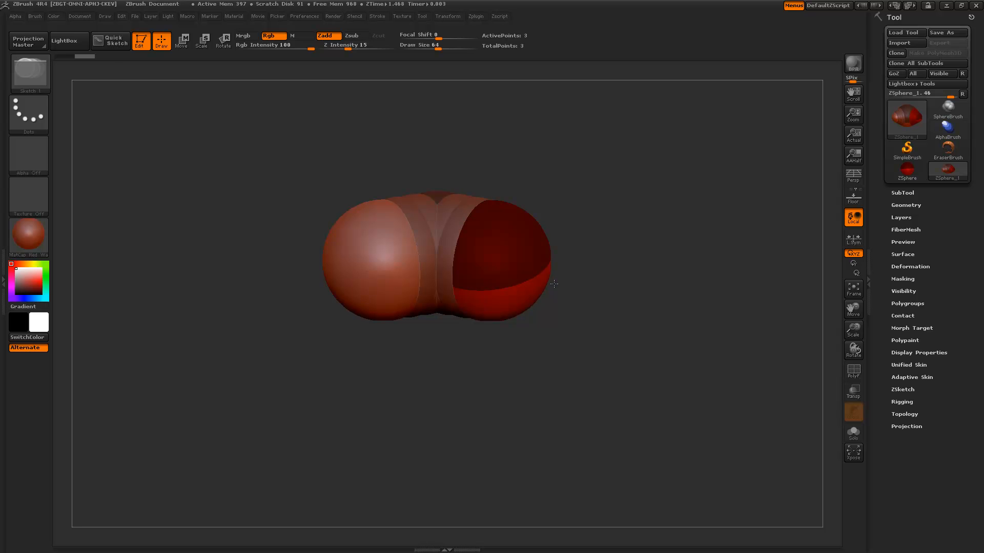
pyautogui.moveTo(650, 239); pyautogui.dragTo(657, 336)
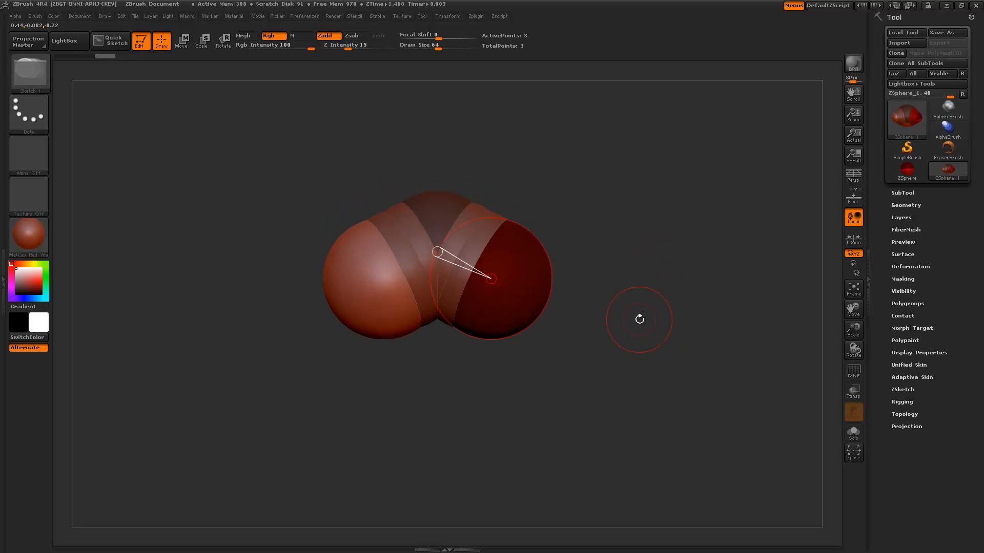
# Move the mirrored side ZSpheres outward from the root to form two long horizontal arms
pyautogui.click(182, 40)
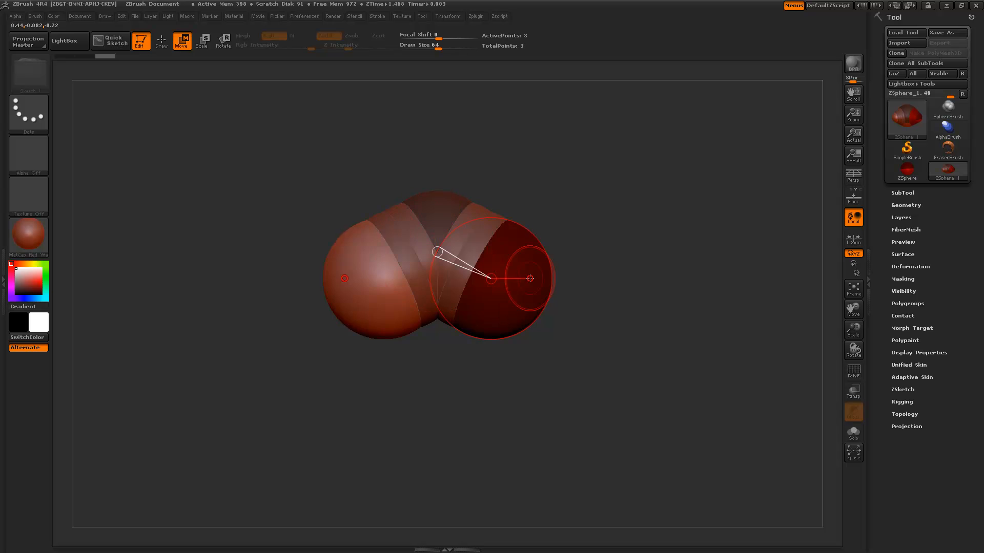
pyautogui.moveTo(533, 279); pyautogui.dragTo(640, 256)
pyautogui.moveTo(681, 303); pyautogui.dragTo(613, 271)
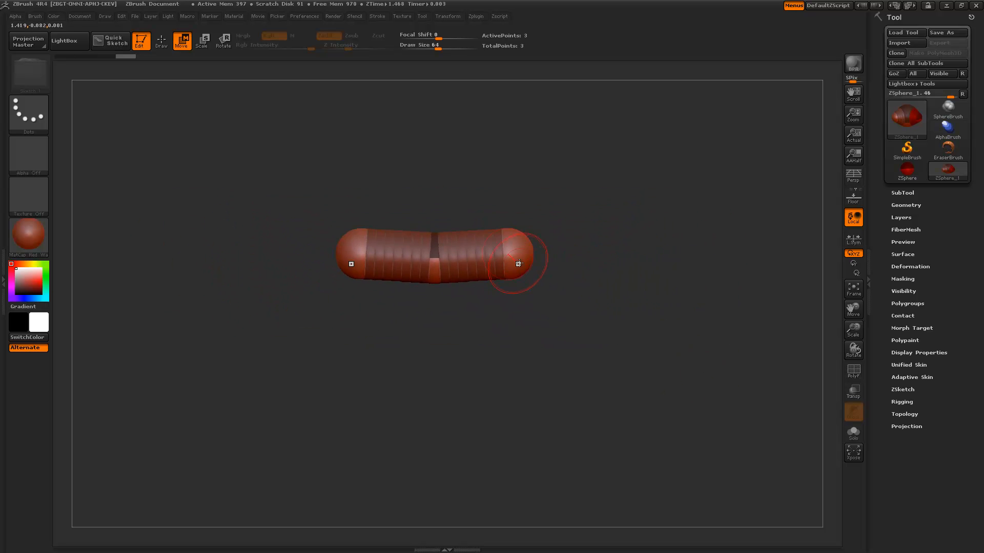
pyautogui.moveTo(520, 263); pyautogui.dragTo(563, 269)
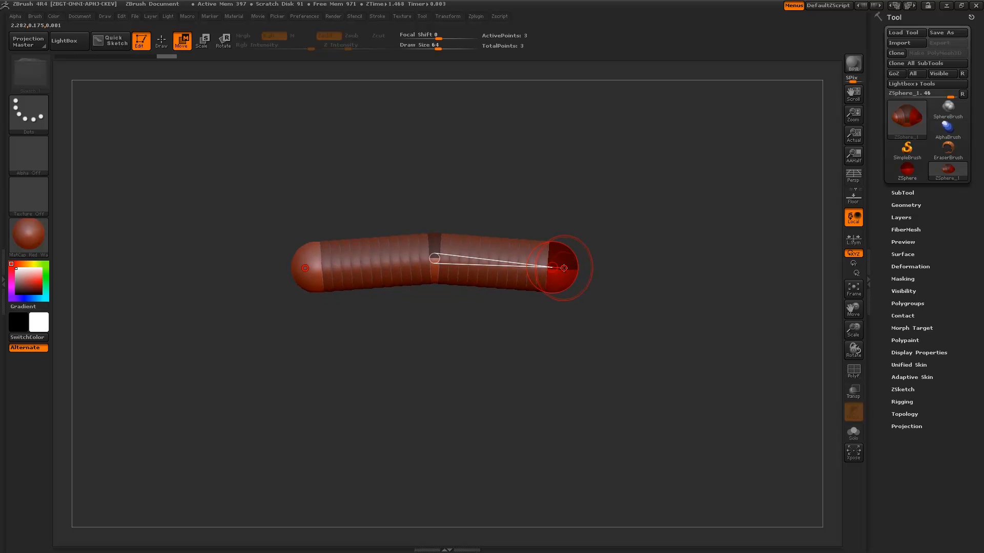
pyautogui.moveTo(607, 356)
pyautogui.mouseDown()
pyautogui.moveTo(589, 287)
pyautogui.moveTo(530, 339)
pyautogui.moveTo(602, 325)
pyautogui.moveTo(619, 361)
pyautogui.mouseUp()
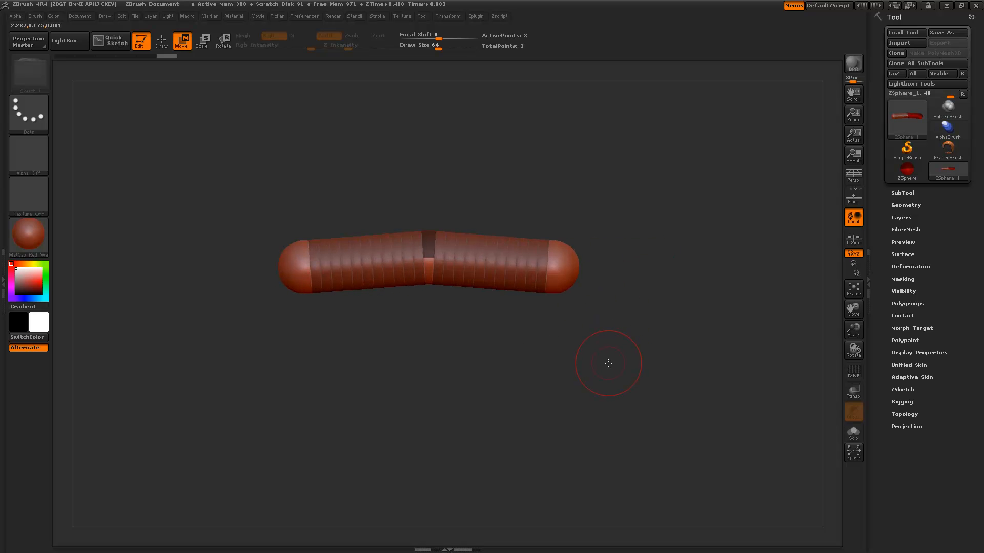
# In Draw mode, add a single ZSphere to the root ZSphere on the centre line between the two arms
pyautogui.press('q')
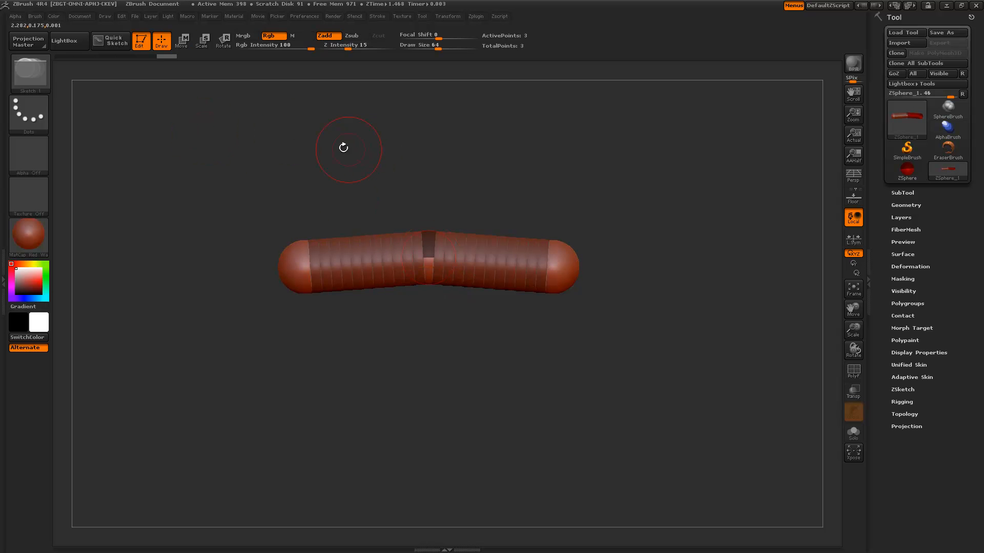
pyautogui.press('w')
pyautogui.press('q')
pyautogui.press('w')
pyautogui.press('q')
pyautogui.moveTo(475, 359); pyautogui.dragTo(467, 221)
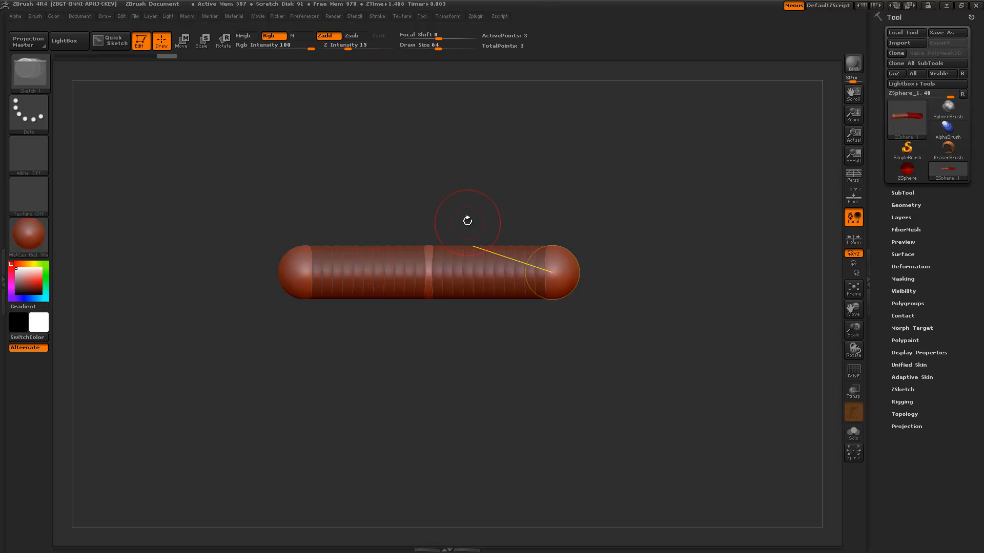
pyautogui.moveTo(474, 187); pyautogui.dragTo(779, 424)
pyautogui.keyDown('alt'); pyautogui.moveTo(600, 407); pyautogui.dragTo(492, 408); pyautogui.keyUp('alt')
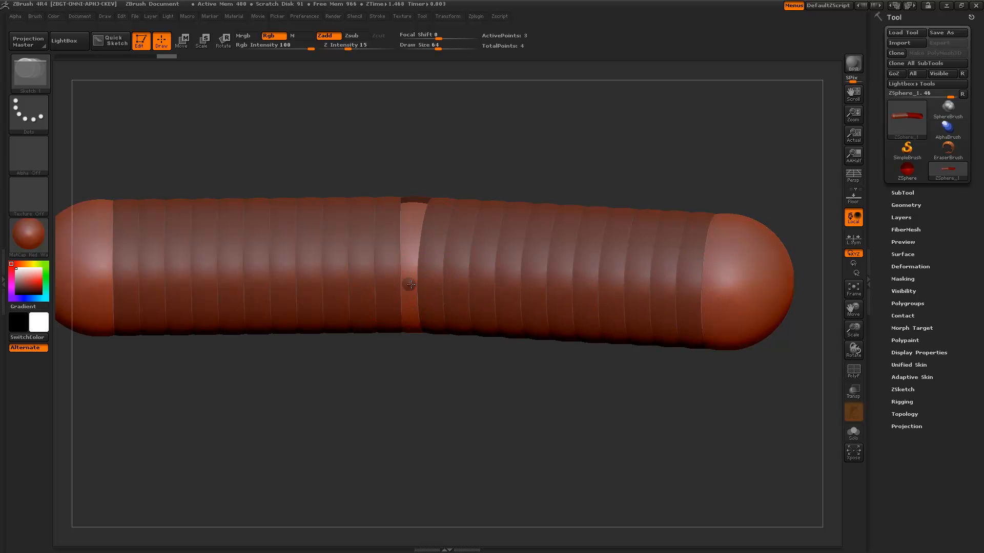
pyautogui.moveTo(408, 287); pyautogui.dragTo(457, 266)
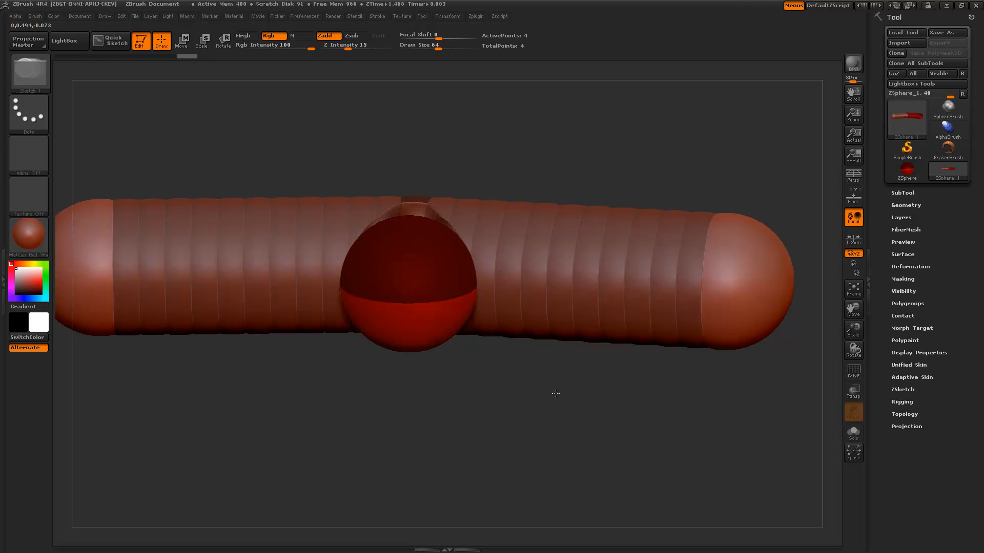
# Move the new centre ZSphere straight down from the root to form the vertical stem of a T
pyautogui.keyDown('alt'); pyautogui.moveTo(556, 395); pyautogui.dragTo(526, 407); pyautogui.keyUp('alt')
pyautogui.press('w')
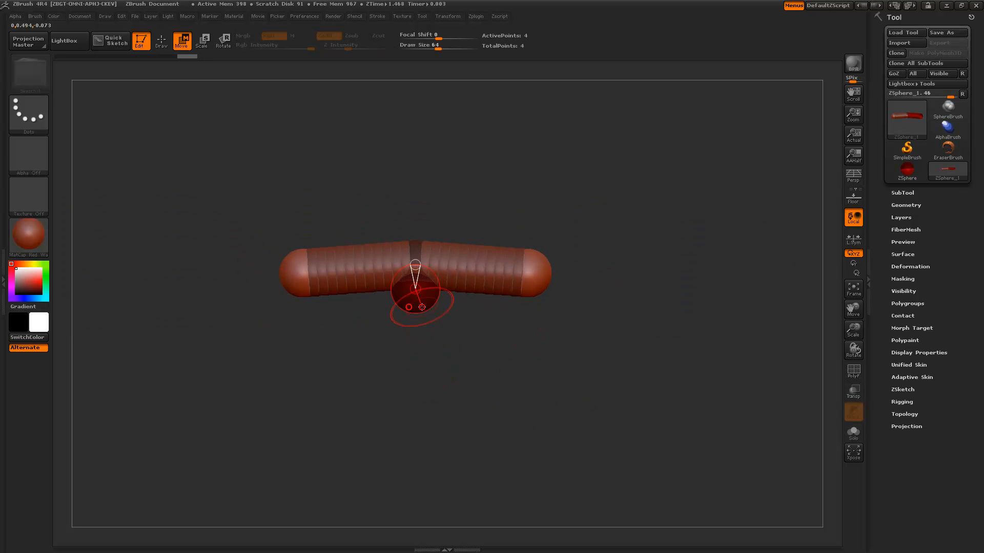
pyautogui.moveTo(413, 293)
pyautogui.mouseDown()
pyautogui.moveTo(417, 354)
pyautogui.moveTo(419, 342)
pyautogui.mouseUp()
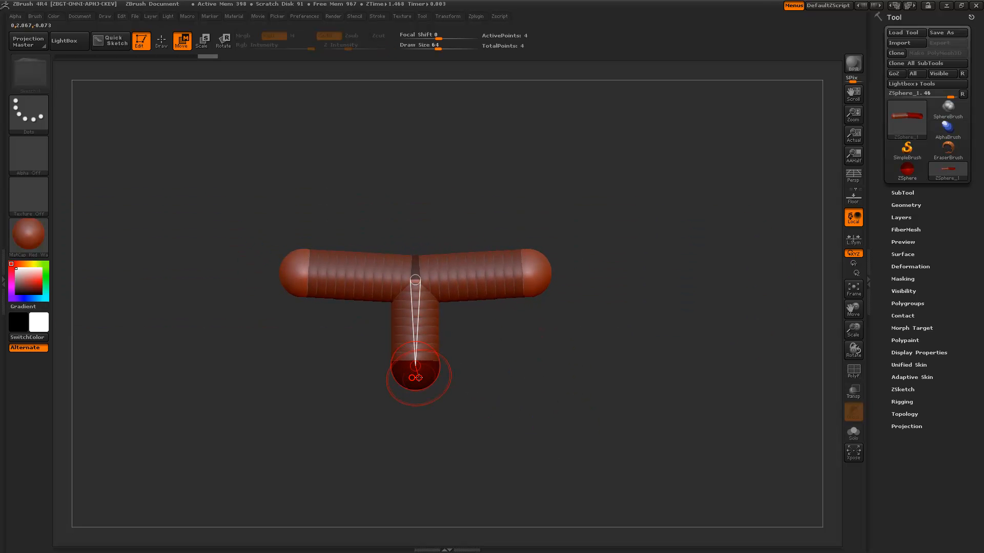
# Reduce the draw size to 24 and move the root ZSphere up slightly above the ends of the arms
pyautogui.press('[')
pyautogui.press('[')
pyautogui.press('[')
pyautogui.press('[')
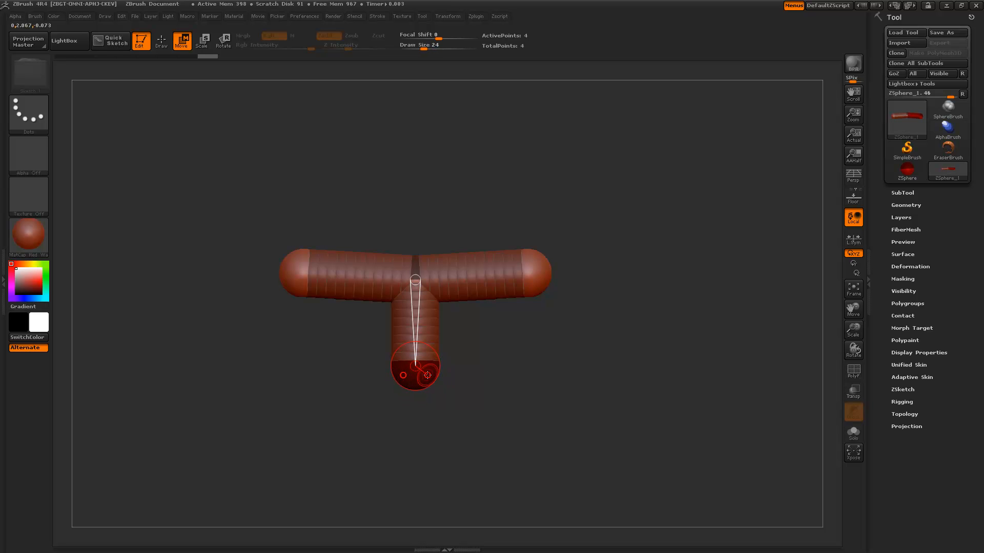
pyautogui.keyDown('alt'); pyautogui.moveTo(512, 363); pyautogui.dragTo(515, 380); pyautogui.keyUp('alt')
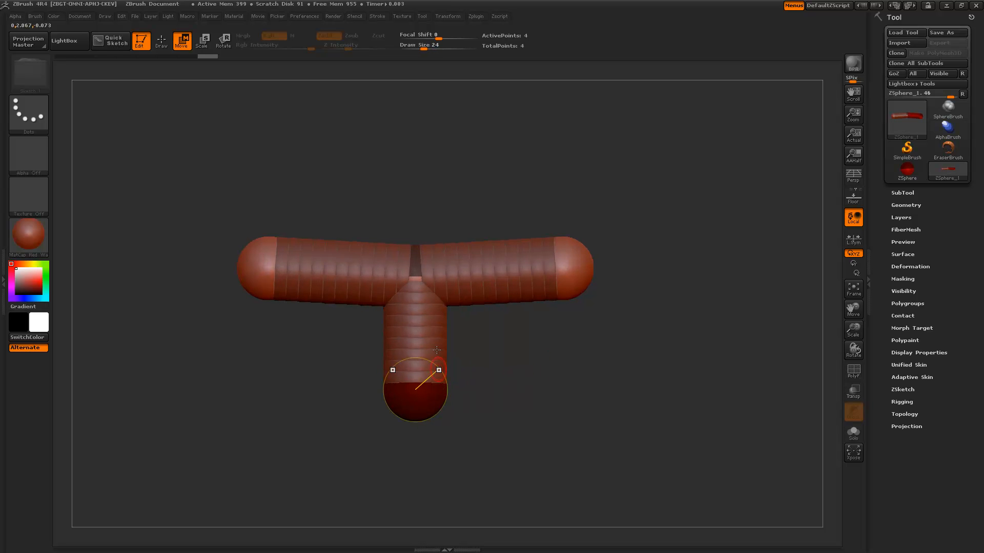
pyautogui.moveTo(415, 273); pyautogui.dragTo(413, 256)
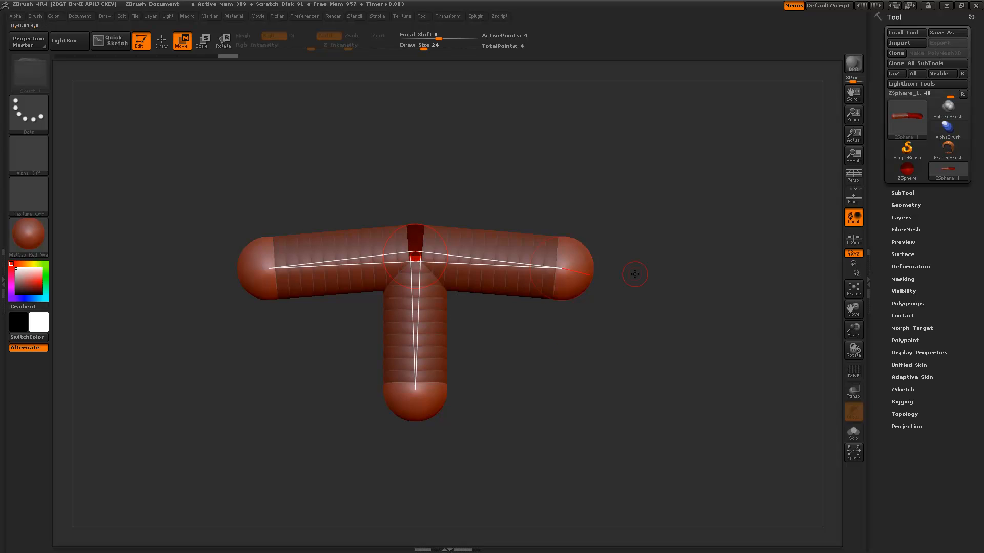
# Move the lowest ZSphere along the centre line to make the T's stem longer than each arm
pyautogui.keyDown('alt'); pyautogui.moveTo(548, 419); pyautogui.dragTo(533, 321); pyautogui.keyUp('alt')
pyautogui.keyDown('alt'); pyautogui.moveTo(414, 361); pyautogui.dragTo(438, 320); pyautogui.keyUp('alt')
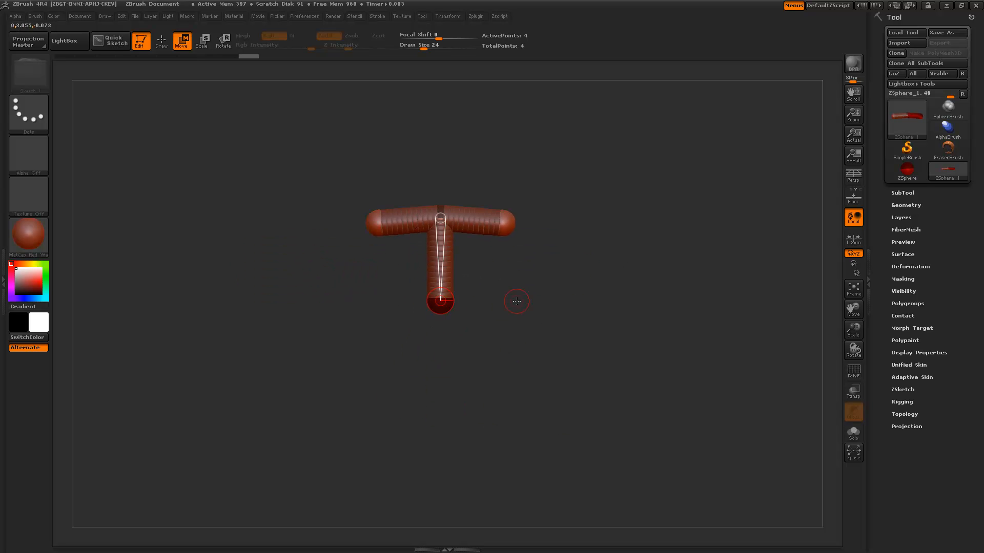
pyautogui.keyDown('alt'); pyautogui.moveTo(517, 301); pyautogui.dragTo(536, 342); pyautogui.keyUp('alt')
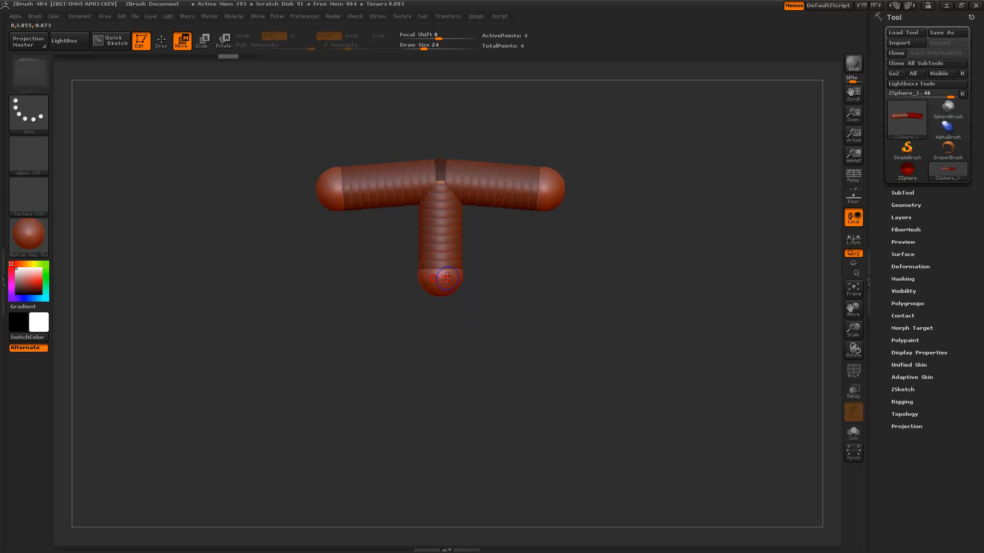
pyautogui.moveTo(446, 321); pyautogui.dragTo(587, 251)
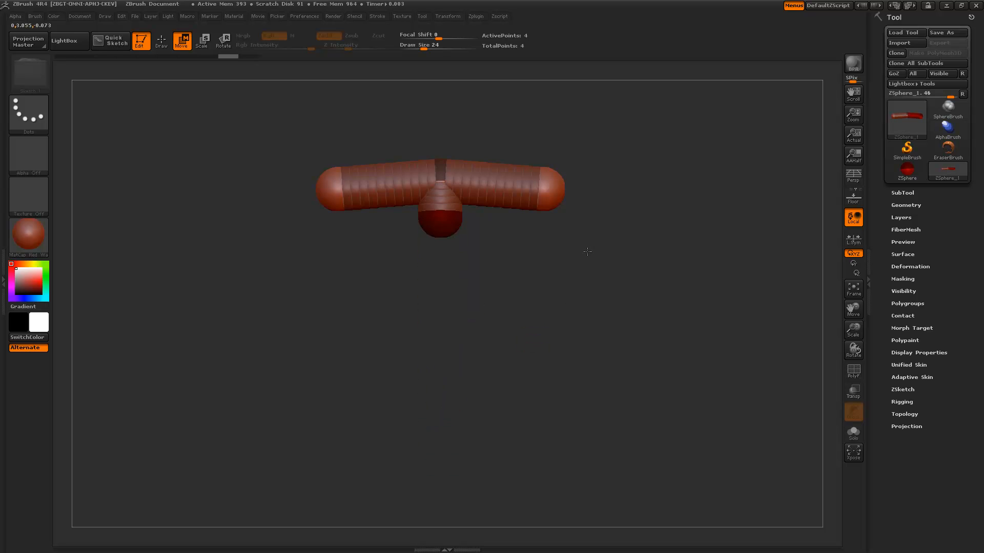
pyautogui.moveTo(654, 278); pyautogui.dragTo(580, 271)
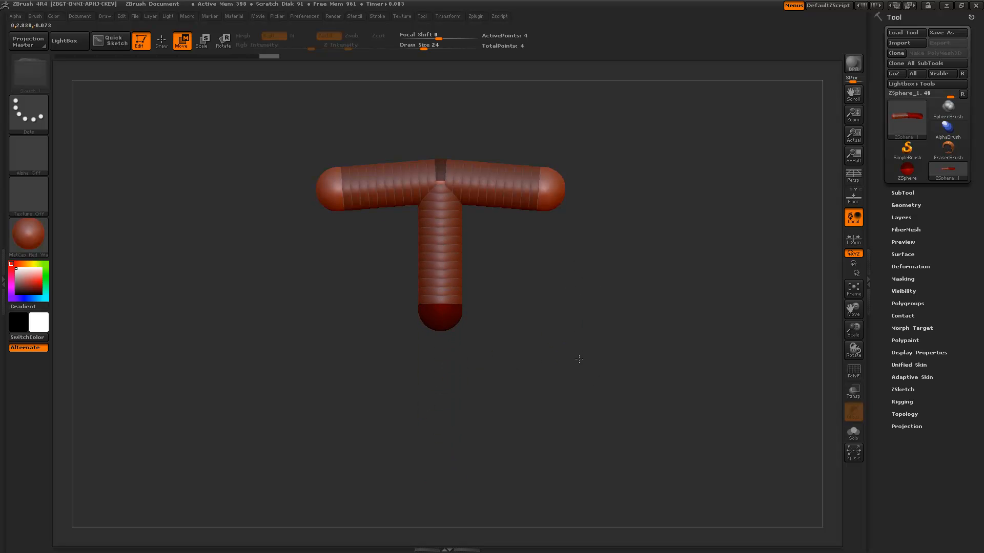
# Reposition the lowest centre ZSphere in side view so the T's stem hangs almost vertically beneath the root
pyautogui.moveTo(579, 360); pyautogui.dragTo(516, 366)
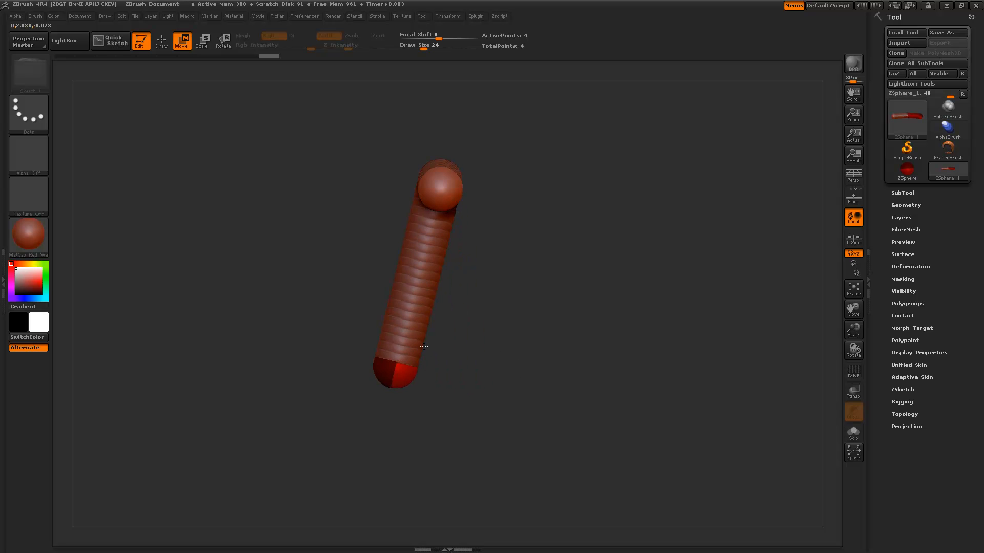
pyautogui.moveTo(383, 354); pyautogui.dragTo(579, 317)
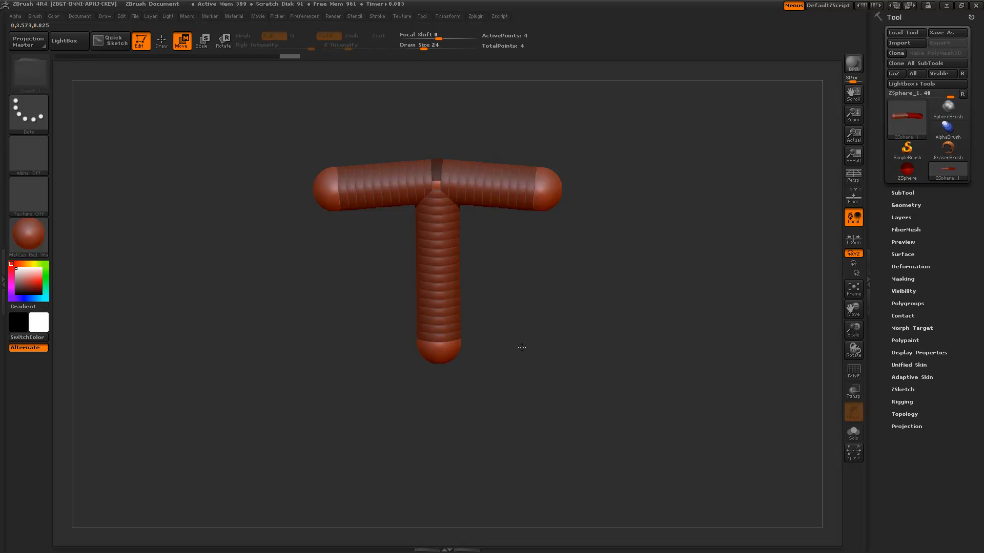
pyautogui.moveTo(522, 347); pyautogui.dragTo(425, 298)
pyautogui.moveTo(534, 349); pyautogui.dragTo(440, 311)
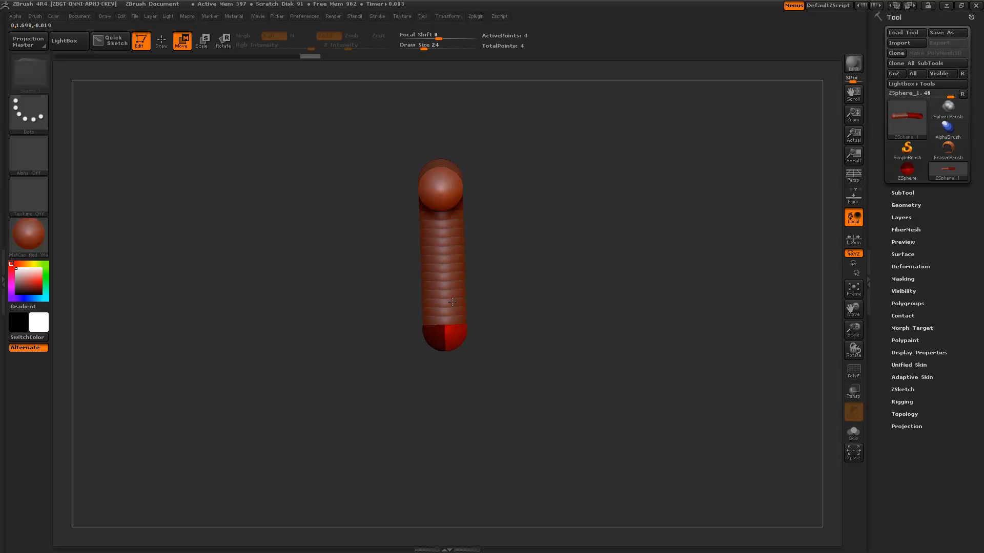
pyautogui.moveTo(452, 302); pyautogui.dragTo(440, 323)
# Lower the mirrored arm-end ZSpheres so both arms slope down from the root as shoulders
pyautogui.moveTo(439, 186); pyautogui.dragTo(402, 188)
pyautogui.hotkey('ctrl', 'z')
pyautogui.moveTo(488, 236); pyautogui.dragTo(546, 205)
pyautogui.keyDown('alt'); pyautogui.moveTo(533, 279); pyautogui.dragTo(509, 294); pyautogui.keyUp('alt')
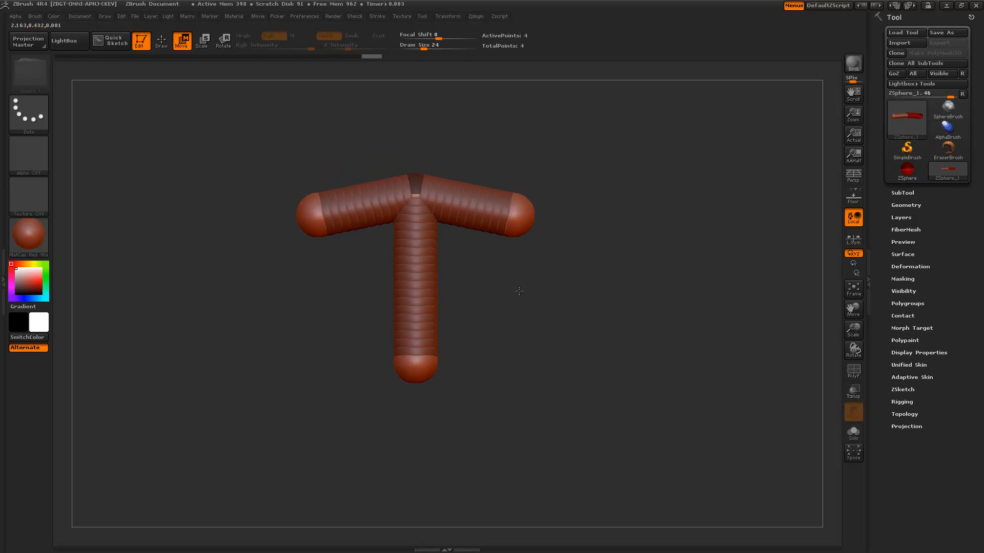
pyautogui.moveTo(523, 218)
pyautogui.mouseDown()
pyautogui.moveTo(510, 213)
pyautogui.moveTo(521, 225)
pyautogui.mouseUp()
# Add a mirrored pair of ZSpheres to the shoulder ends, move them down as elbows, and shift the shoulders slightly backward
pyautogui.press('q')
pyautogui.moveTo(564, 297); pyautogui.dragTo(570, 353)
pyautogui.press('w')
pyautogui.moveTo(506, 228); pyautogui.dragTo(548, 334)
pyautogui.moveTo(601, 358); pyautogui.dragTo(499, 359)
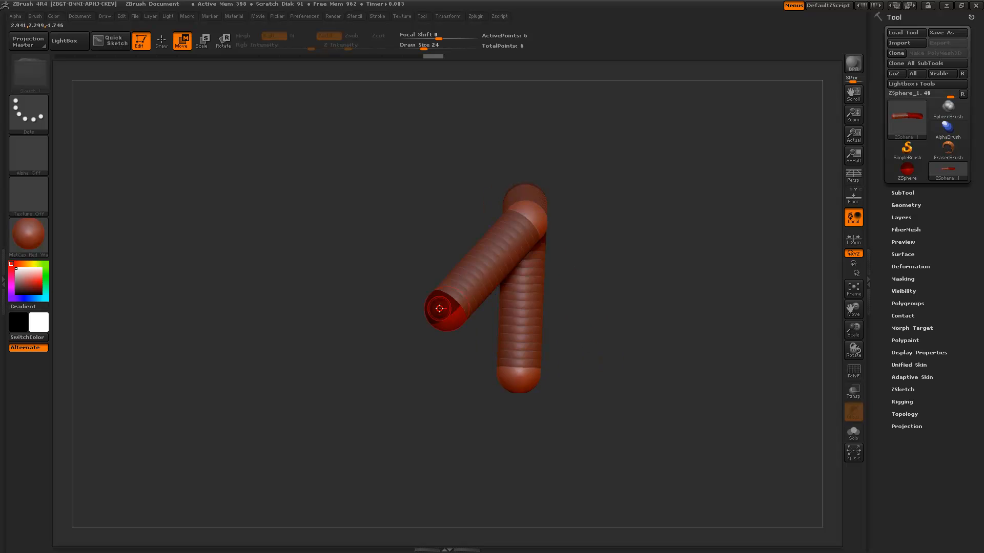
pyautogui.moveTo(439, 309); pyautogui.dragTo(556, 336)
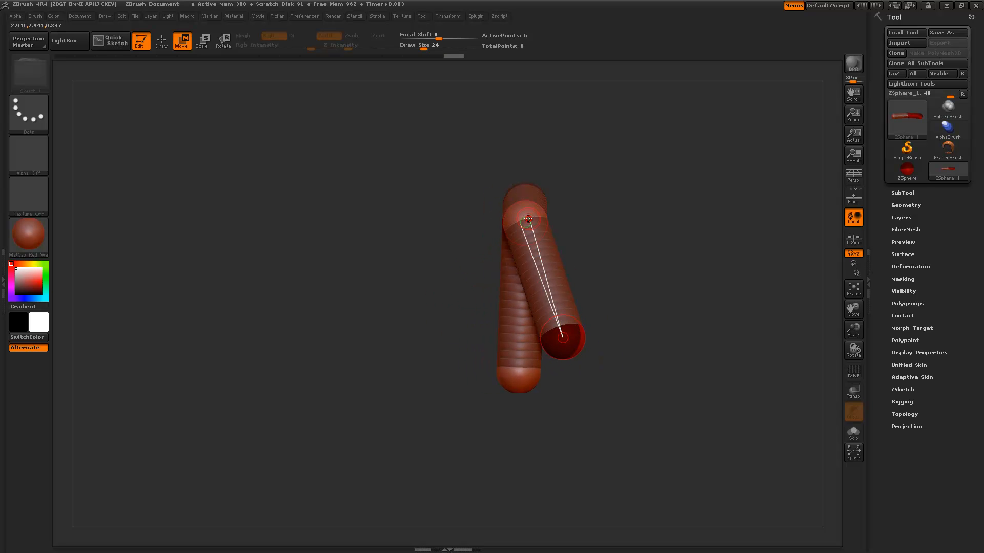
pyautogui.moveTo(528, 219); pyautogui.dragTo(543, 217)
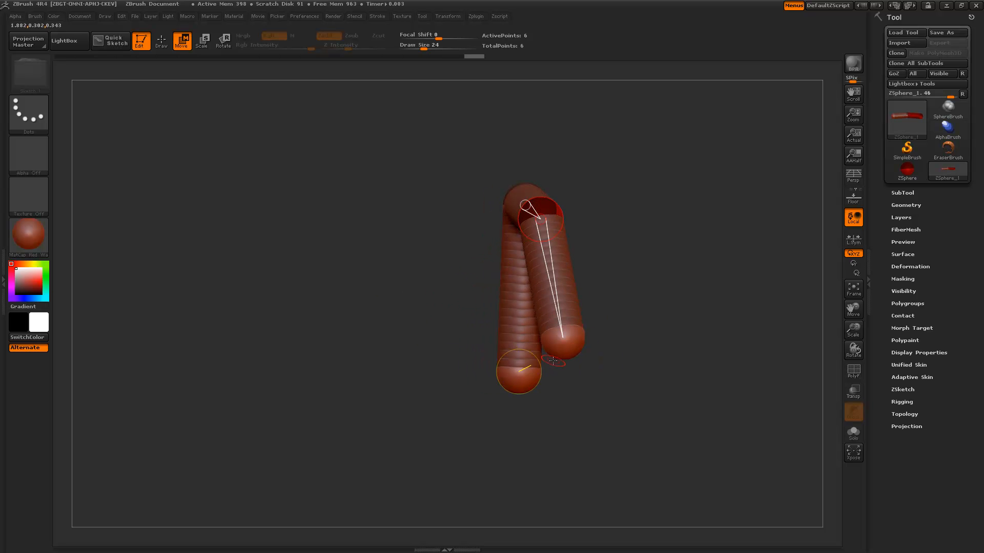
# Add a mirrored pair of ZSpheres to the elbows and move them down and forward to form the forearms
pyautogui.press('q')
pyautogui.keyDown('shift'); pyautogui.click(566, 344); pyautogui.keyUp('shift')
pyautogui.press('w')
pyautogui.moveTo(567, 344)
pyautogui.mouseDown()
pyautogui.moveTo(498, 520)
pyautogui.moveTo(528, 493)
pyautogui.mouseUp()
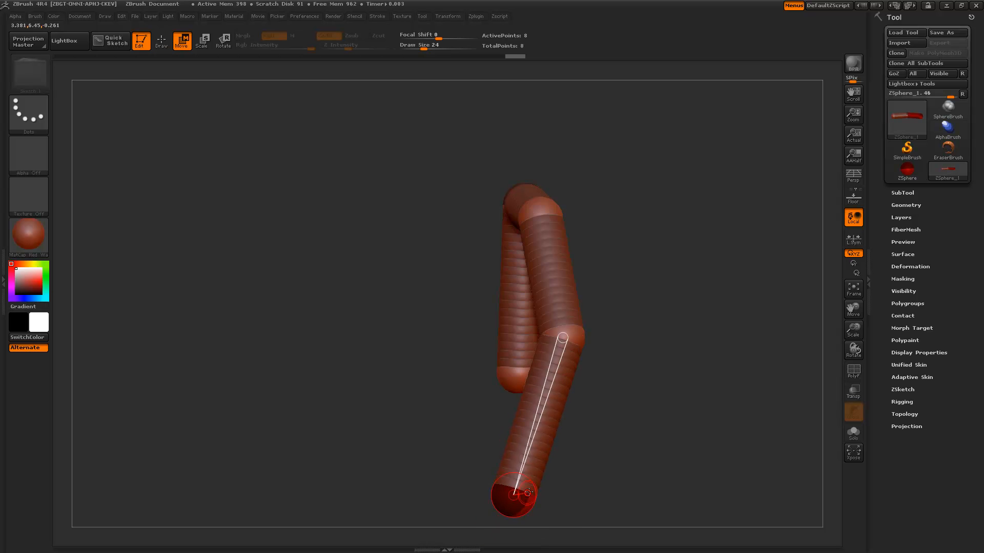
pyautogui.moveTo(613, 415); pyautogui.dragTo(678, 417)
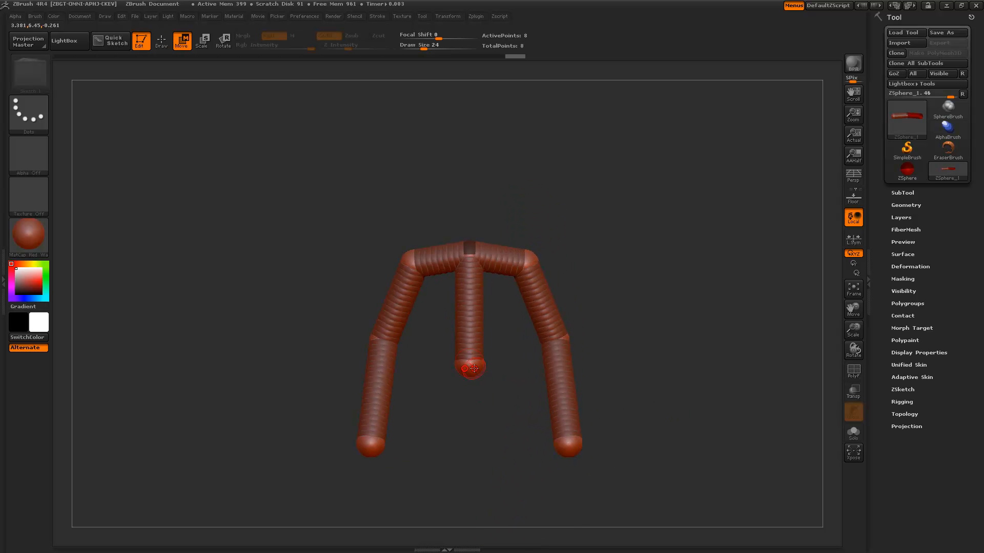
# Extend the lowest centre ZSphere down past the forearm ends and lower the elbow ZSpheres slightly
pyautogui.moveTo(515, 415); pyautogui.dragTo(667, 435)
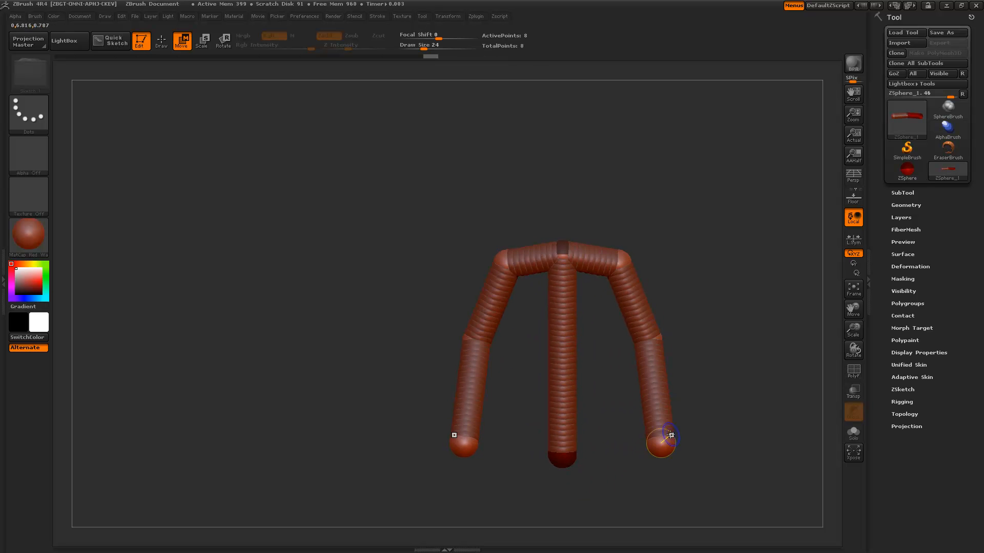
pyautogui.keyDown('alt'); pyautogui.moveTo(624, 470); pyautogui.dragTo(609, 418); pyautogui.keyUp('alt')
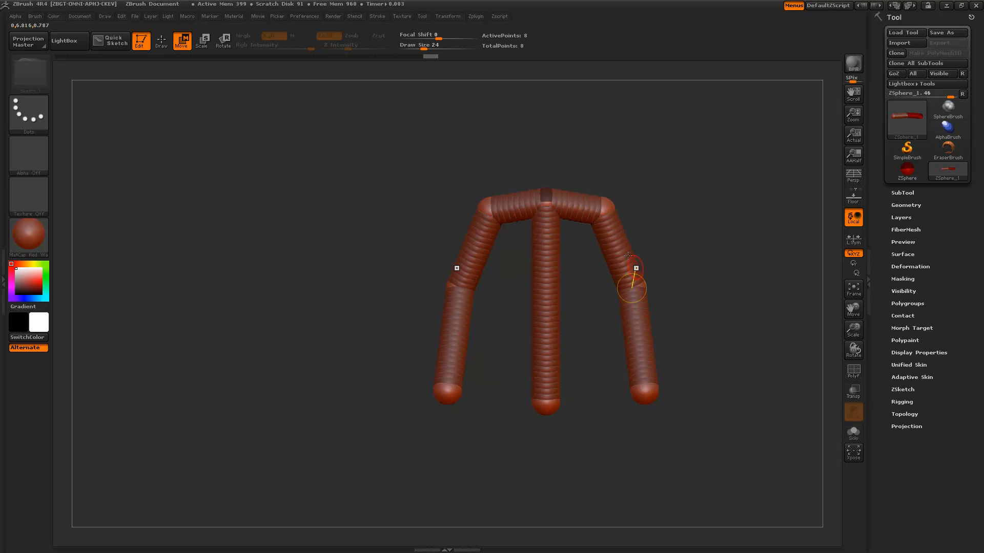
pyautogui.moveTo(740, 319); pyautogui.dragTo(679, 321)
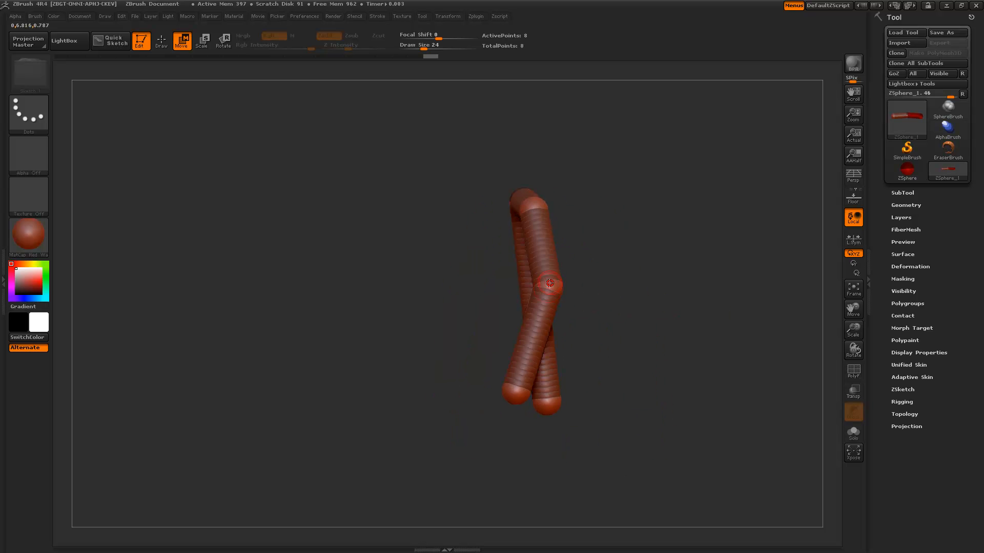
pyautogui.moveTo(550, 282); pyautogui.dragTo(554, 298)
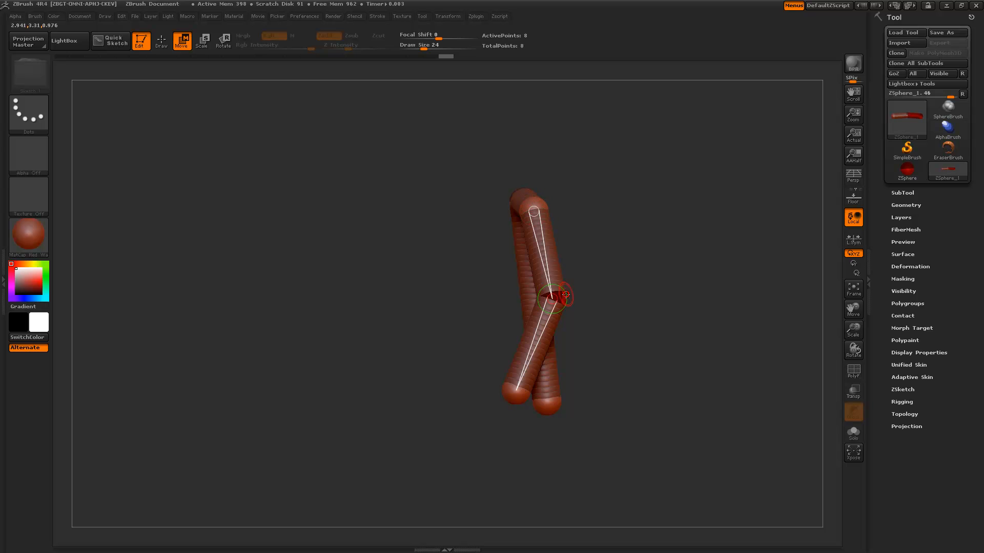
pyautogui.moveTo(624, 377); pyautogui.dragTo(523, 199)
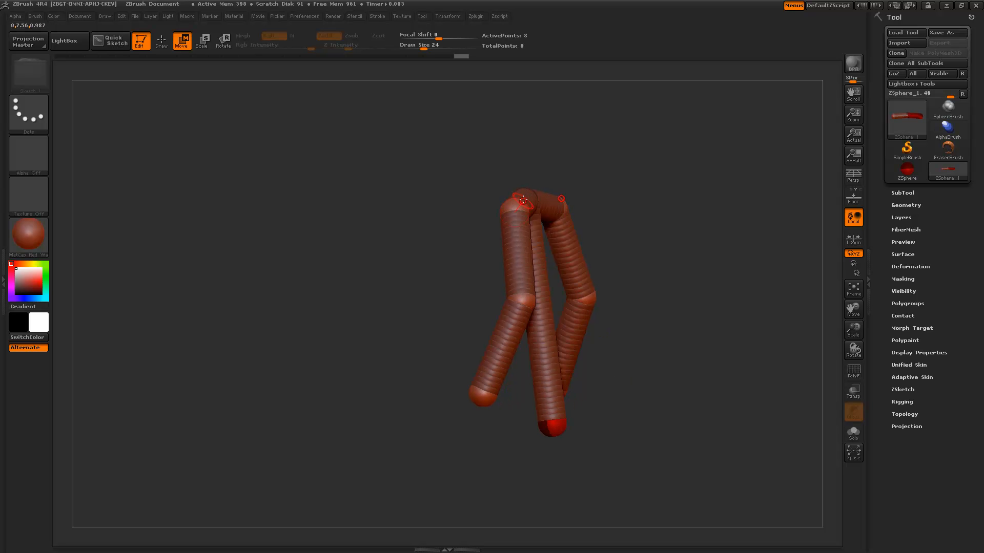
# Insert three roughly evenly spaced ZSpheres along the central spine between the root and its lowest ZSphere
pyautogui.moveTo(678, 374); pyautogui.dragTo(637, 370)
pyautogui.press('q')
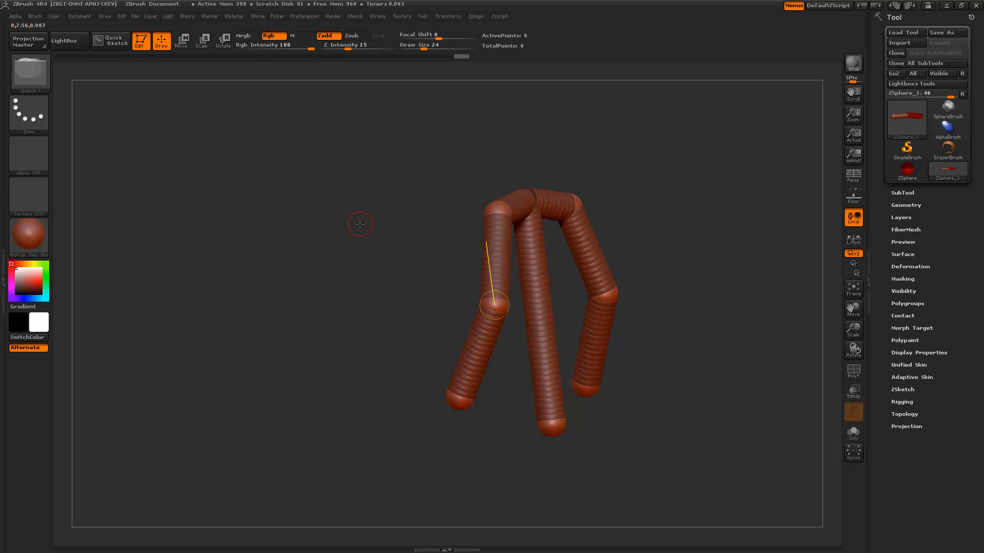
pyautogui.moveTo(360, 224); pyautogui.dragTo(348, 225)
pyautogui.click(531, 252)
pyautogui.click(538, 307)
pyautogui.click(544, 368)
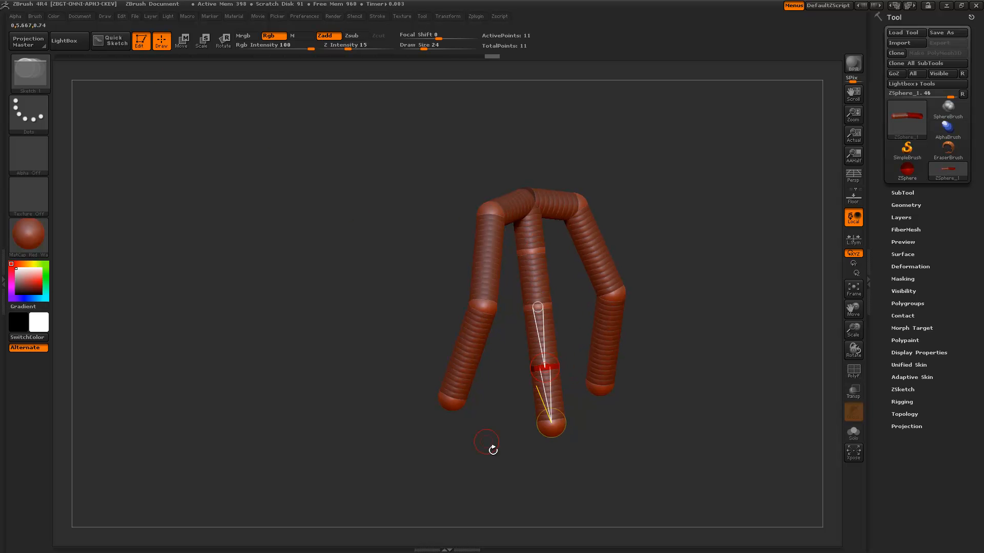
# Move the inserted spine ZSpheres in side view to give the spine a gentle forward and backward curve
pyautogui.press('w')
pyautogui.moveTo(511, 442); pyautogui.dragTo(515, 440)
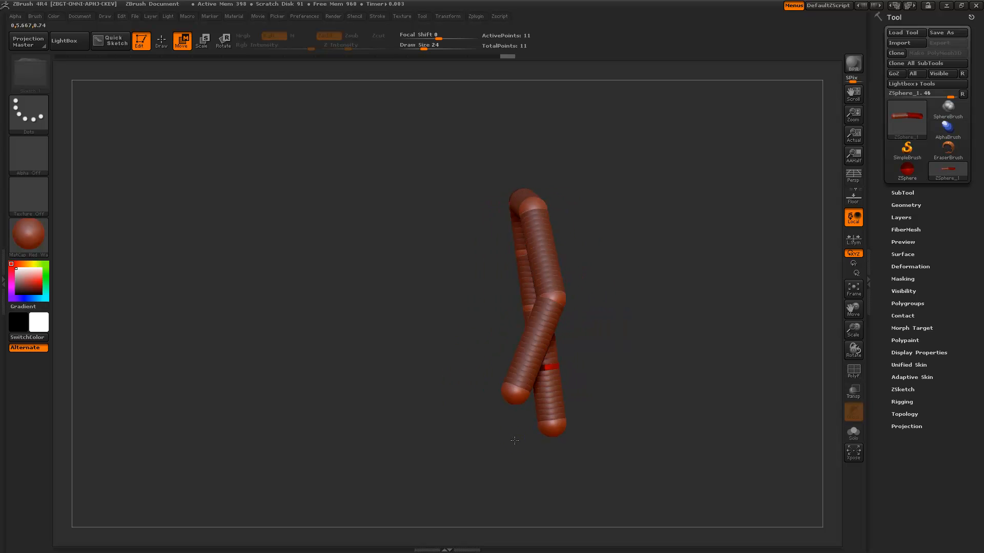
pyautogui.moveTo(556, 374); pyautogui.dragTo(570, 368)
pyautogui.moveTo(532, 310); pyautogui.dragTo(562, 298)
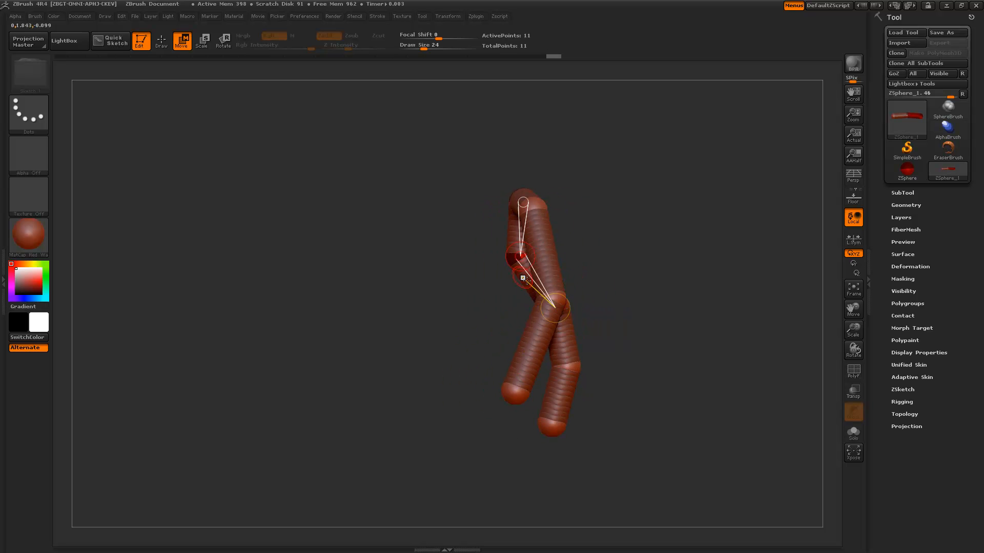
pyautogui.moveTo(567, 366); pyautogui.dragTo(558, 368)
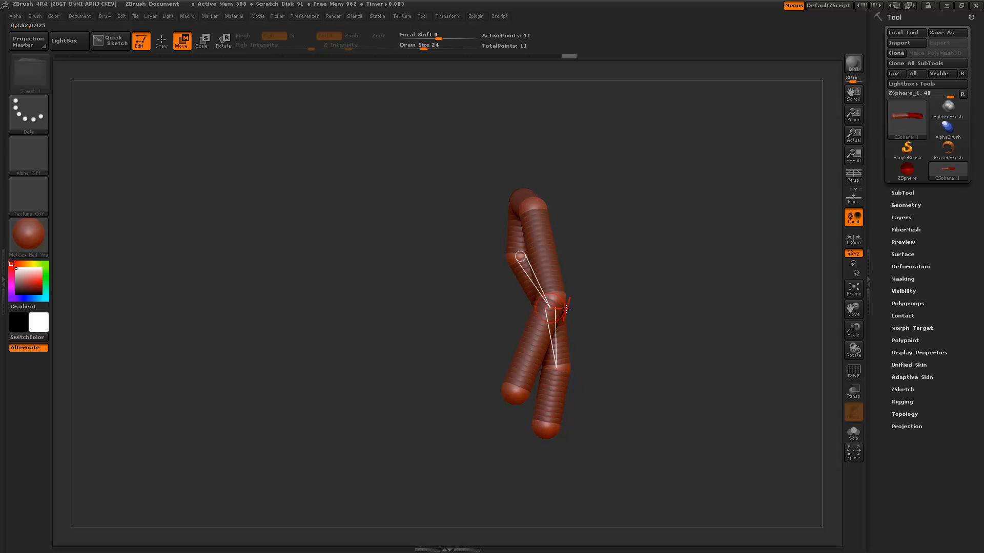
pyautogui.moveTo(568, 309); pyautogui.dragTo(562, 313)
pyautogui.moveTo(561, 366); pyautogui.dragTo(557, 374)
pyautogui.moveTo(532, 319); pyautogui.dragTo(528, 310)
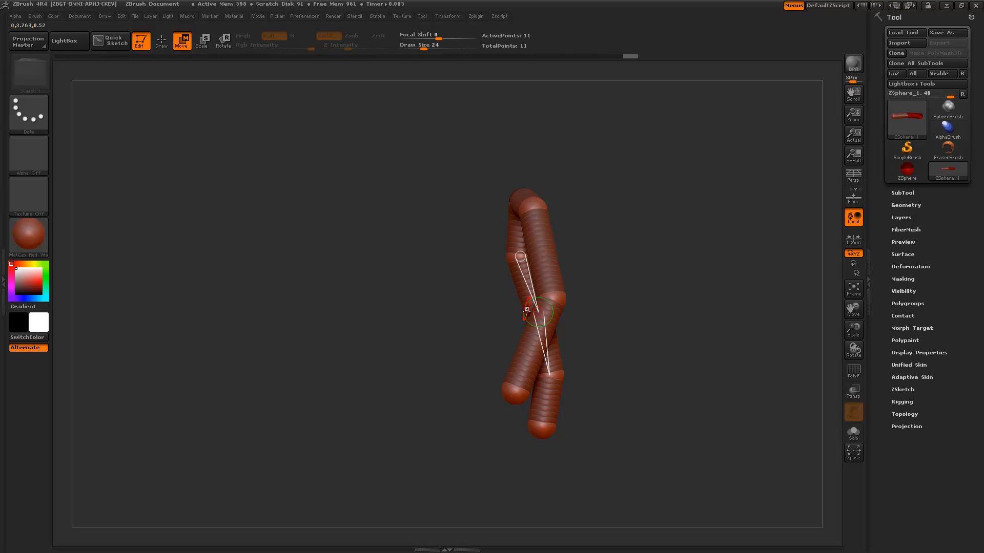
# Add a ZSphere on top of the root, move it up to form the neck, and insert a joint ZSphere halfway along it
pyautogui.keyDown('alt'); pyautogui.moveTo(623, 399); pyautogui.dragTo(623, 297); pyautogui.keyUp('alt')
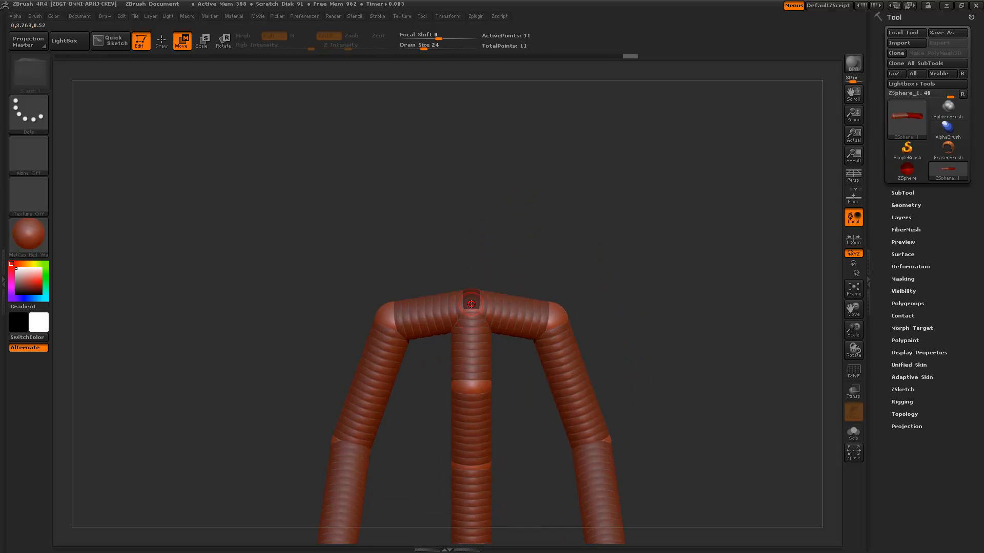
pyautogui.press('q')
pyautogui.moveTo(528, 237)
pyautogui.mouseDown()
pyautogui.moveTo(482, 289)
pyautogui.moveTo(479, 318)
pyautogui.mouseUp()
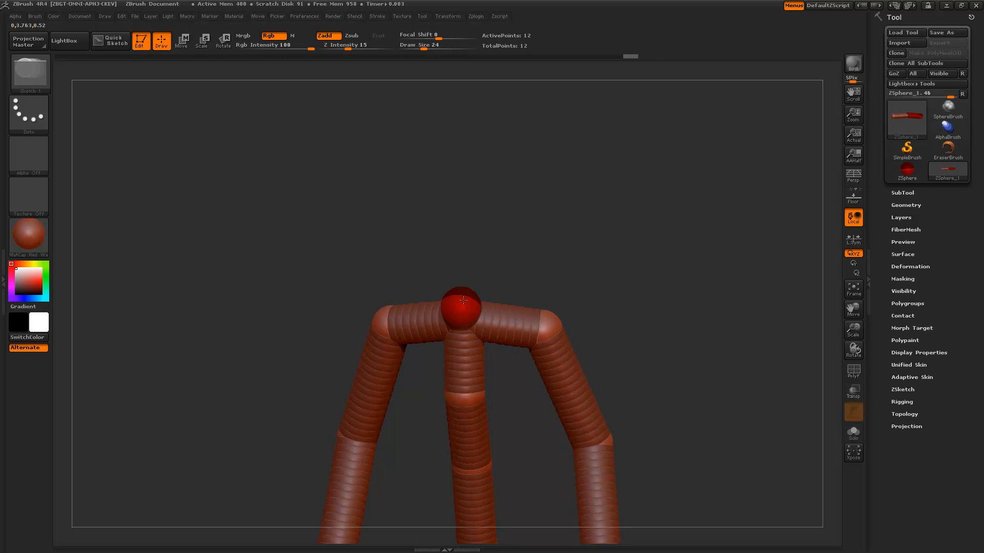
pyautogui.moveTo(546, 255); pyautogui.dragTo(443, 219)
pyautogui.press('w')
pyautogui.moveTo(346, 268); pyautogui.dragTo(390, 267)
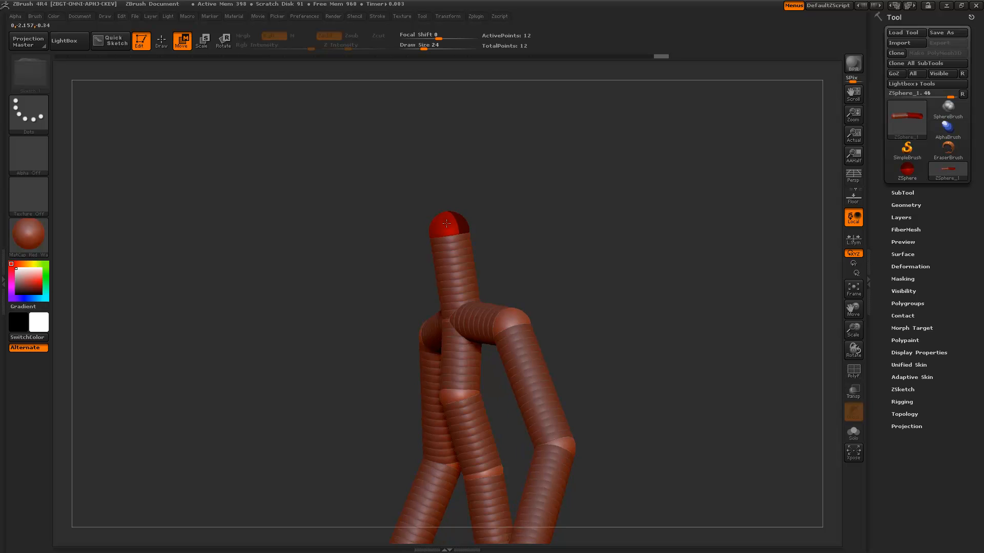
pyautogui.moveTo(448, 224); pyautogui.dragTo(448, 201)
pyautogui.moveTo(541, 236)
pyautogui.mouseDown()
pyautogui.moveTo(567, 237)
pyautogui.moveTo(545, 255)
pyautogui.moveTo(513, 257)
pyautogui.mouseUp()
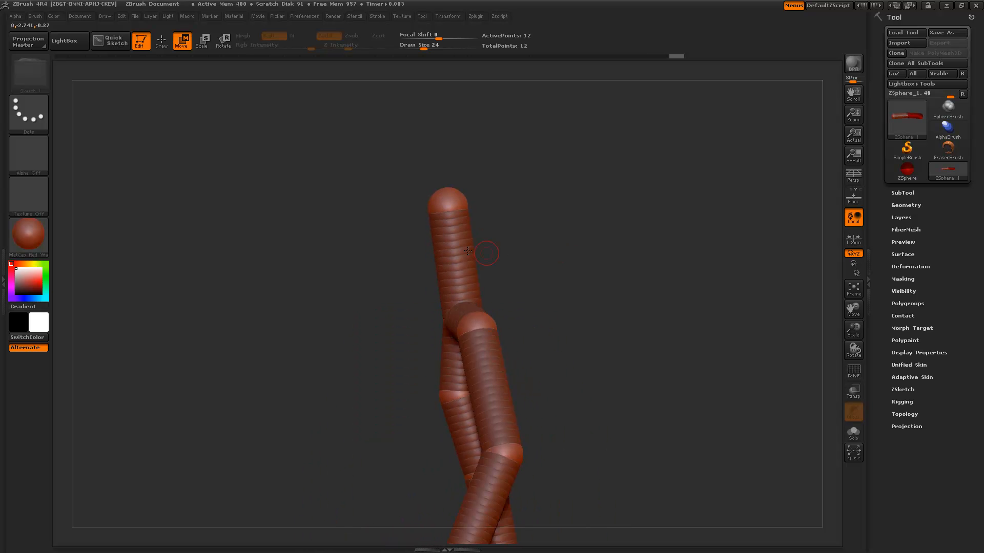
pyautogui.press('q')
pyautogui.click(450, 259)
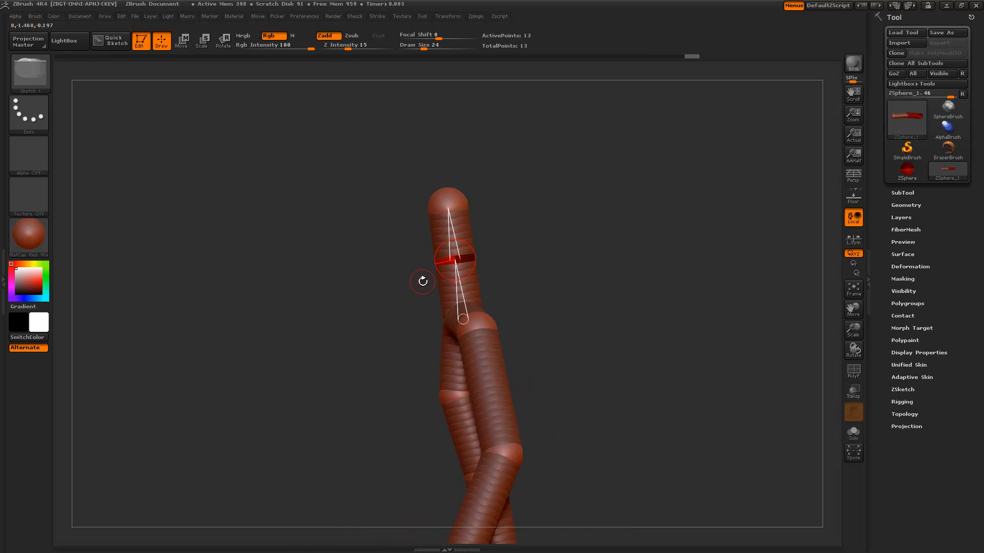
# Try adding a mirrored pair of ZSpheres to the joint halfway up the neck, and undo the addition
pyautogui.moveTo(402, 291); pyautogui.dragTo(427, 289)
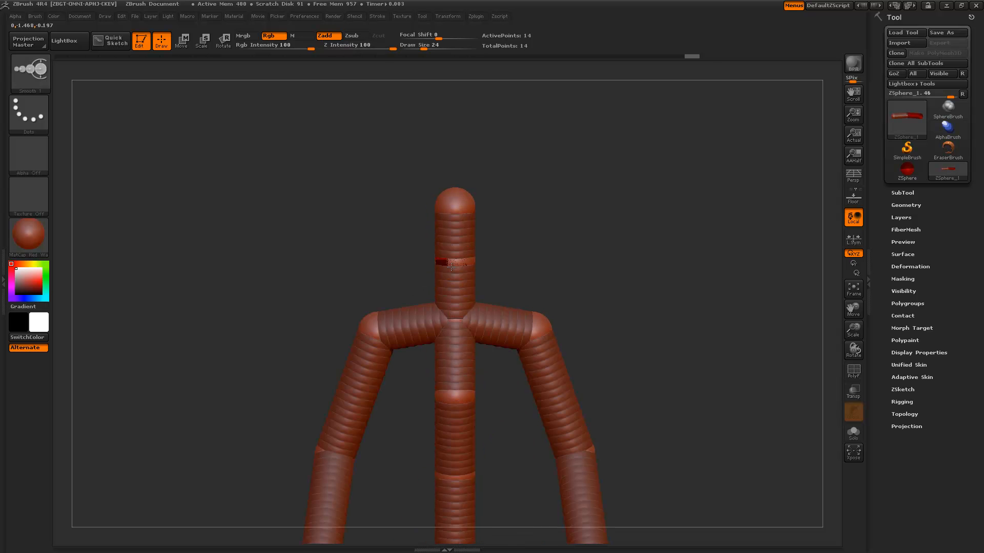
pyautogui.moveTo(547, 255); pyautogui.dragTo(494, 266)
pyautogui.keyDown('shift'); pyautogui.click(438, 267); pyautogui.keyUp('shift')
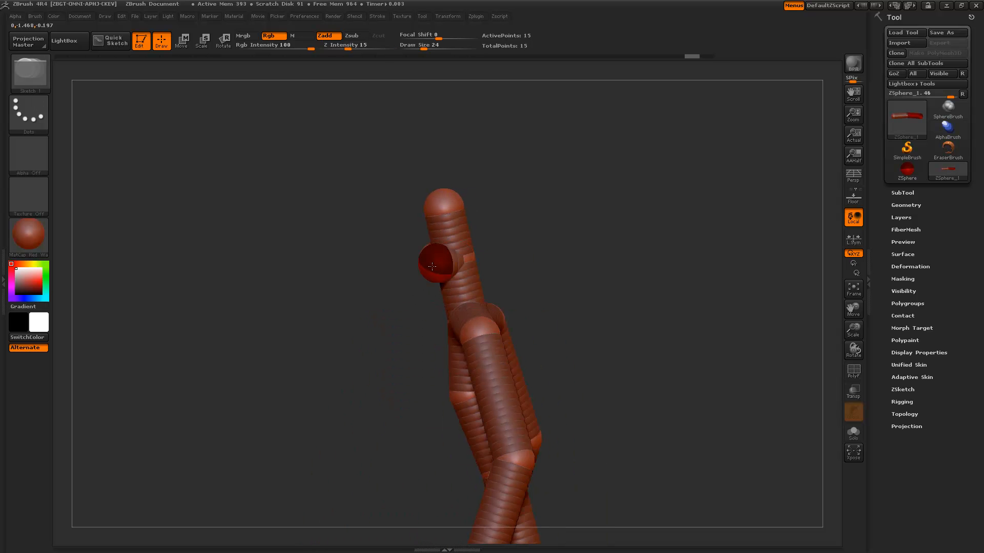
pyautogui.moveTo(352, 335); pyautogui.dragTo(523, 306)
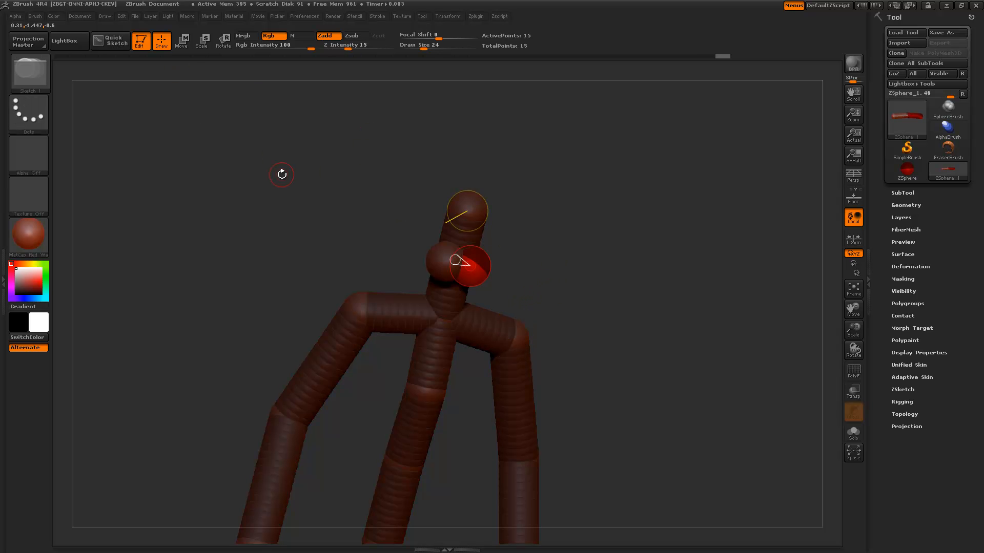
pyautogui.keyDown('shift'); pyautogui.moveTo(601, 283); pyautogui.dragTo(588, 274); pyautogui.keyUp('shift')
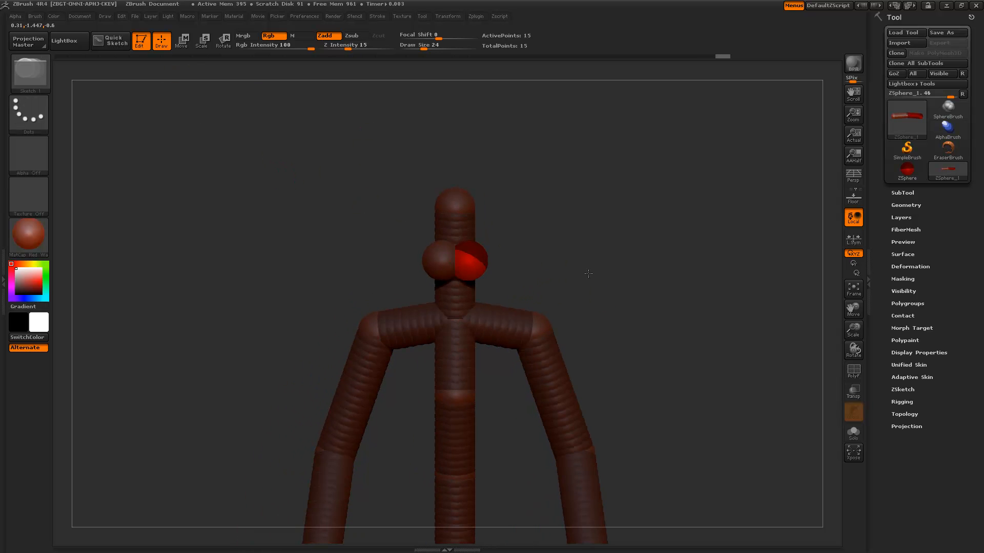
pyautogui.moveTo(621, 353)
pyautogui.keyDown('alt'); pyautogui.mouseDown()
pyautogui.moveTo(611, 287)
pyautogui.moveTo(582, 327)
pyautogui.moveTo(590, 287)
pyautogui.moveTo(621, 307)
pyautogui.moveTo(620, 290)
pyautogui.moveTo(617, 301)
pyautogui.moveTo(570, 297)
pyautogui.moveTo(634, 290)
pyautogui.moveTo(612, 295)
pyautogui.moveTo(610, 272)
pyautogui.moveTo(615, 286)
pyautogui.moveTo(596, 294)
pyautogui.mouseUp(); pyautogui.keyUp('alt')
pyautogui.hotkey('ctrl', 'z')
pyautogui.hotkey('ctrl', 'z')
# Preview the ZSphere armature as an adaptive skin mesh and open the Adaptive Skin settings
pyautogui.moveTo(597, 293); pyautogui.dragTo(538, 307)
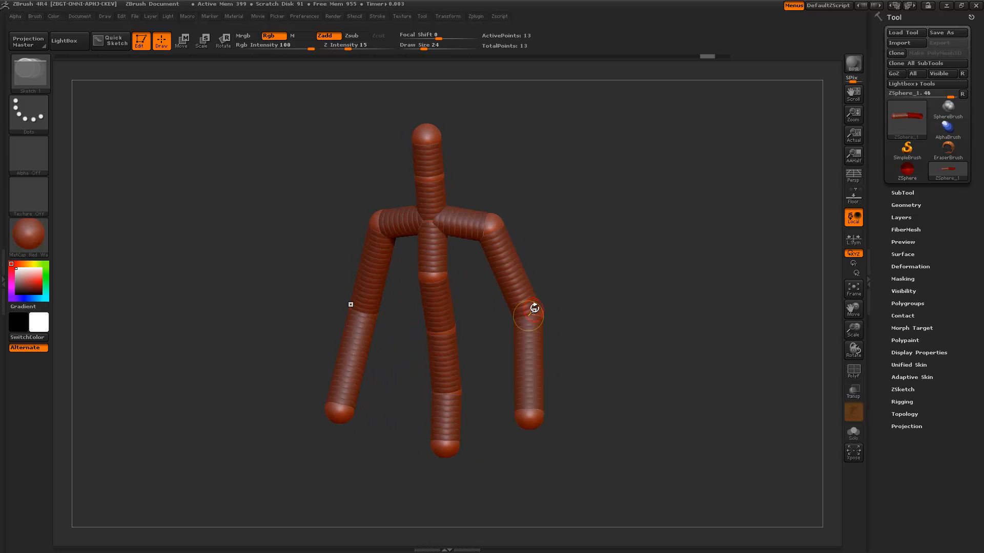
pyautogui.moveTo(659, 329); pyautogui.dragTo(684, 326)
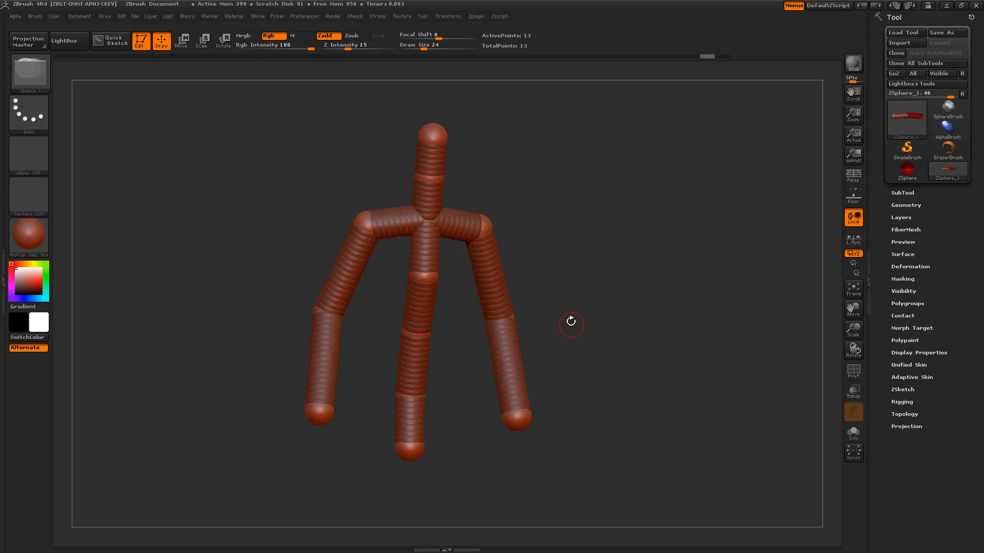
pyautogui.moveTo(571, 322); pyautogui.dragTo(556, 317)
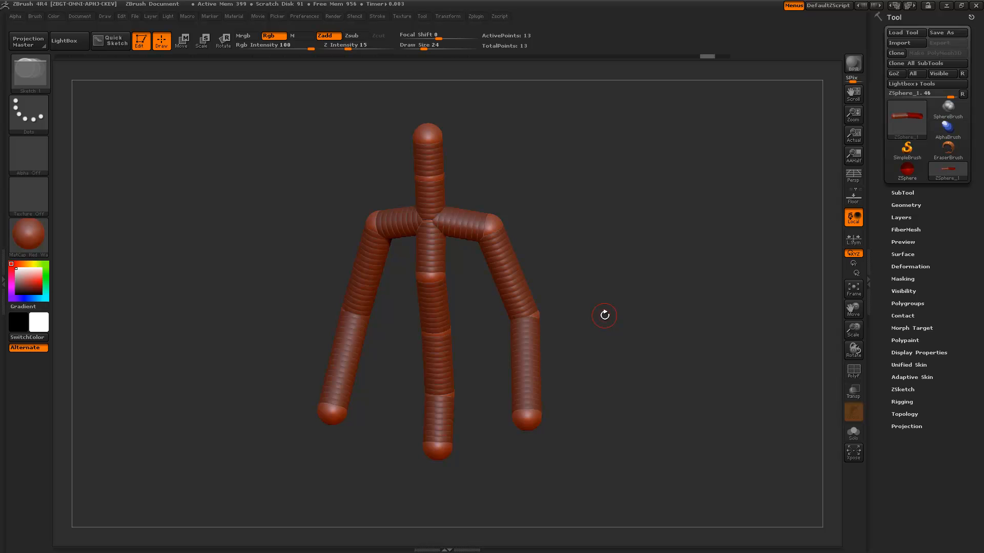
pyautogui.press('a')
pyautogui.moveTo(609, 328)
pyautogui.mouseDown()
pyautogui.moveTo(646, 331)
pyautogui.moveTo(556, 325)
pyautogui.moveTo(592, 331)
pyautogui.mouseUp()
pyautogui.press('a')
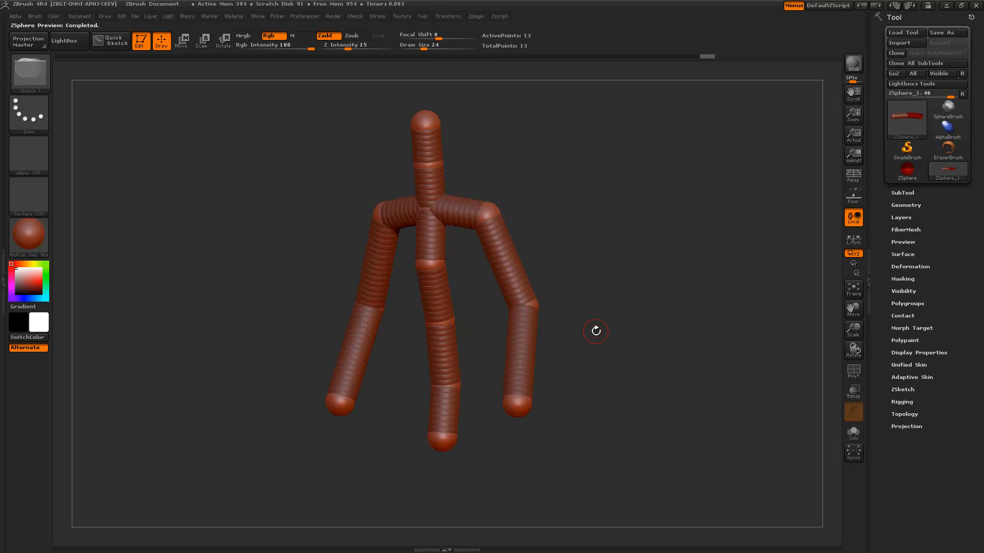
pyautogui.press('a')
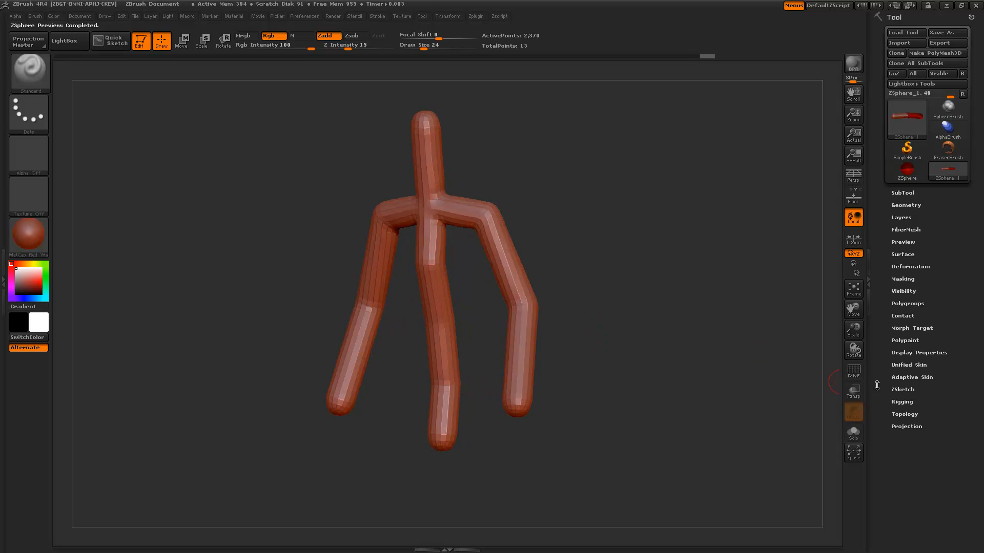
pyautogui.click(912, 377)
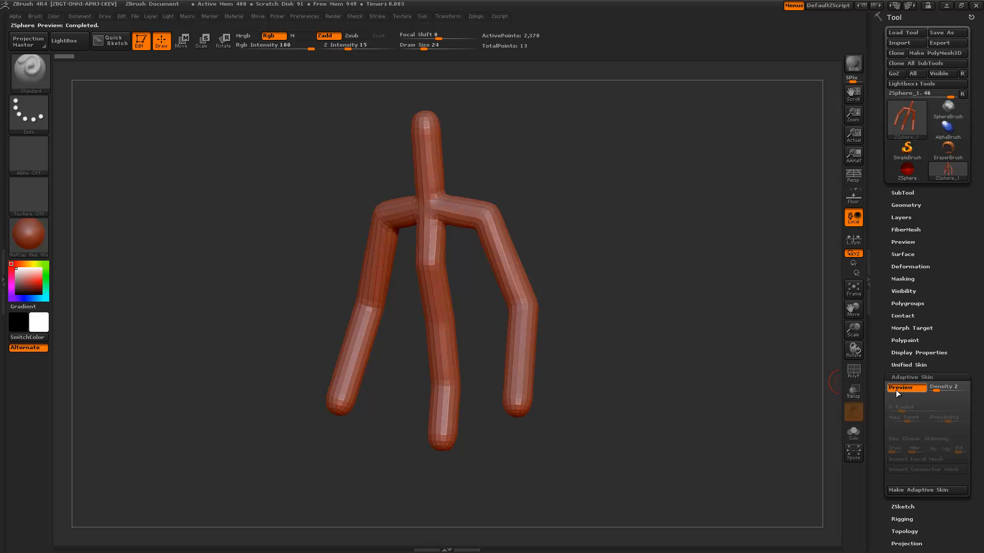
# Make an adaptive skin from the ZSphere armature and switch to the new skin mesh
pyautogui.click(895, 390)
pyautogui.click(896, 390)
pyautogui.click(895, 390)
pyautogui.click(895, 389)
pyautogui.click(904, 491)
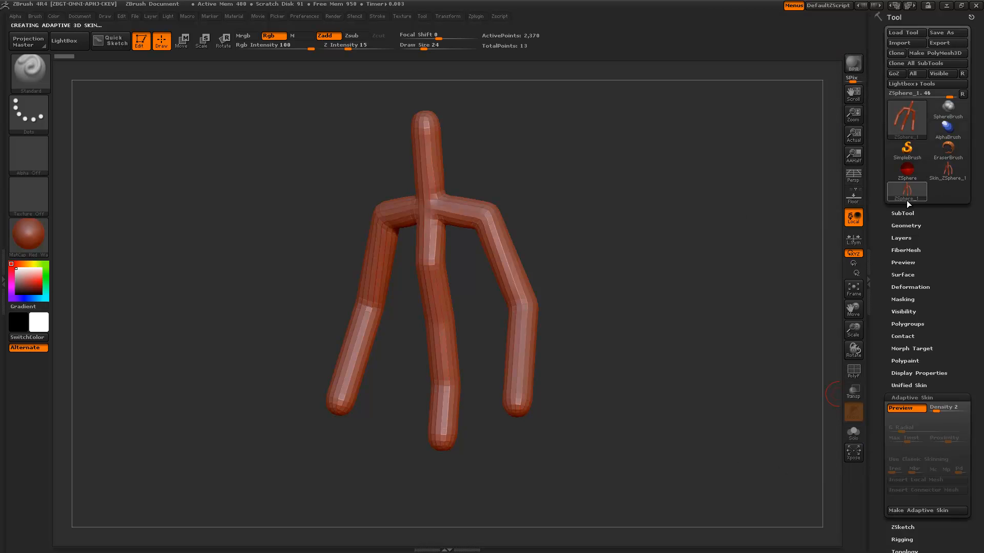
pyautogui.click(957, 179)
# Select the Move brush and pull the upper sides of the spine outward in front view
pyautogui.keyDown('alt'); pyautogui.moveTo(582, 279); pyautogui.dragTo(605, 340); pyautogui.keyUp('alt')
pyautogui.moveTo(646, 272); pyautogui.dragTo(609, 276)
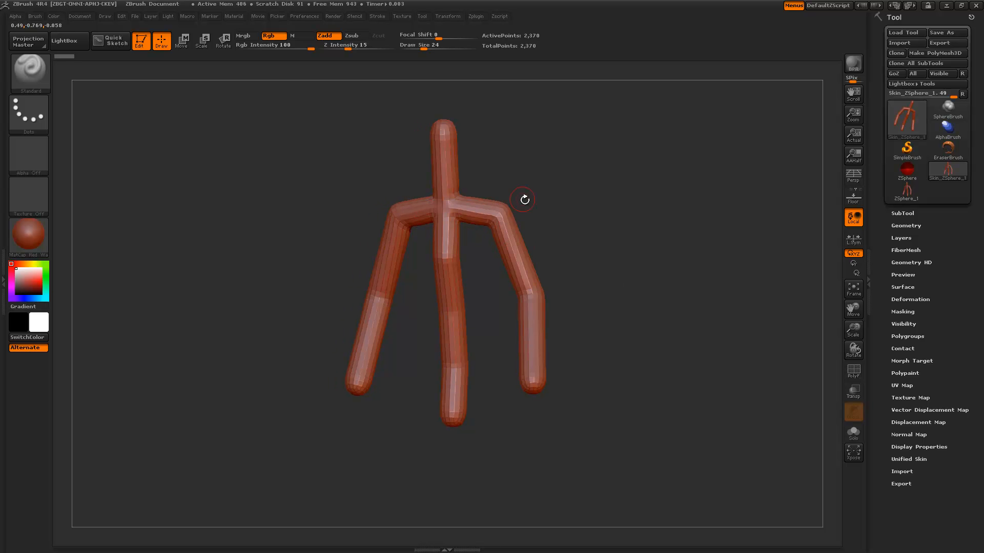
pyautogui.moveTo(617, 211); pyautogui.dragTo(422, 334)
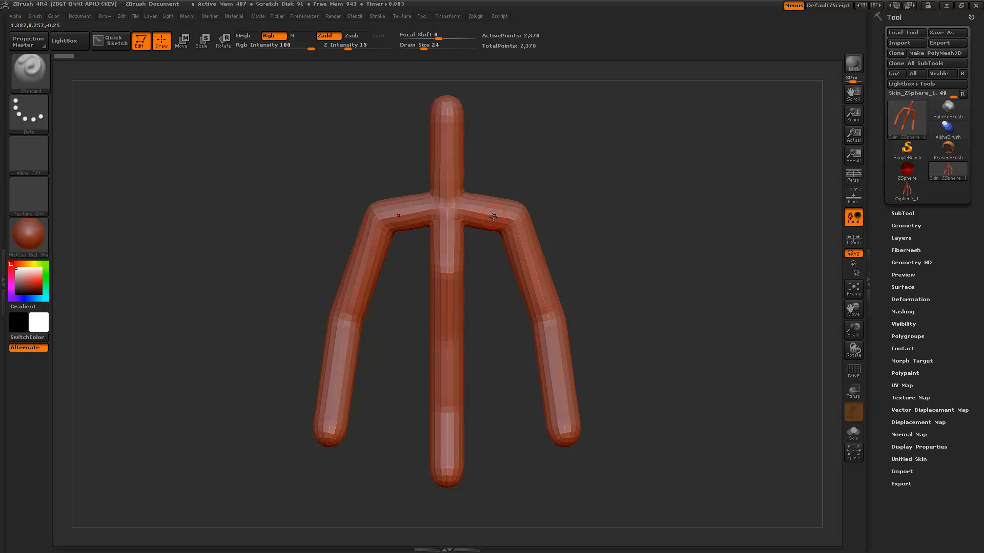
pyautogui.moveTo(605, 271); pyautogui.dragTo(533, 269)
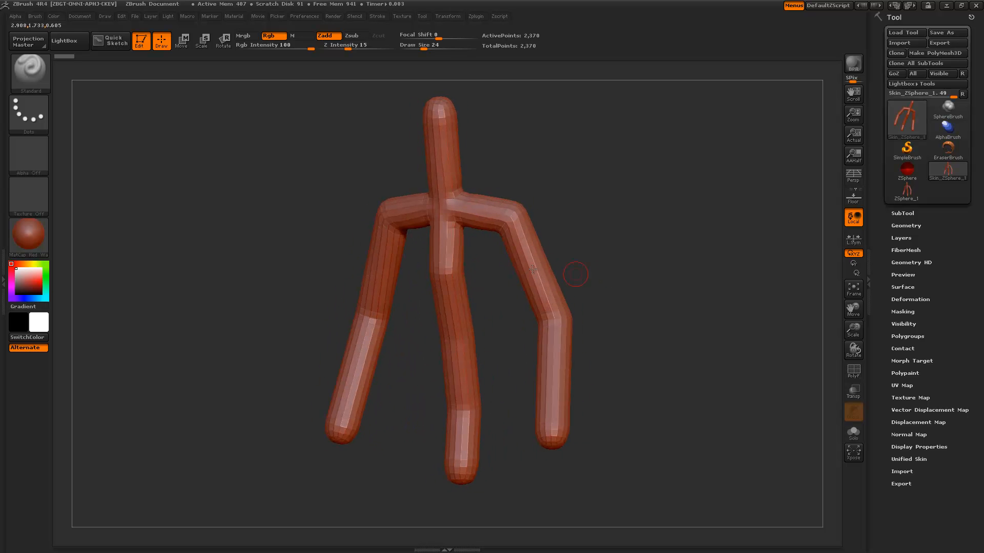
pyautogui.keyDown('shift'); pyautogui.moveTo(562, 157); pyautogui.dragTo(521, 221); pyautogui.keyUp('shift')
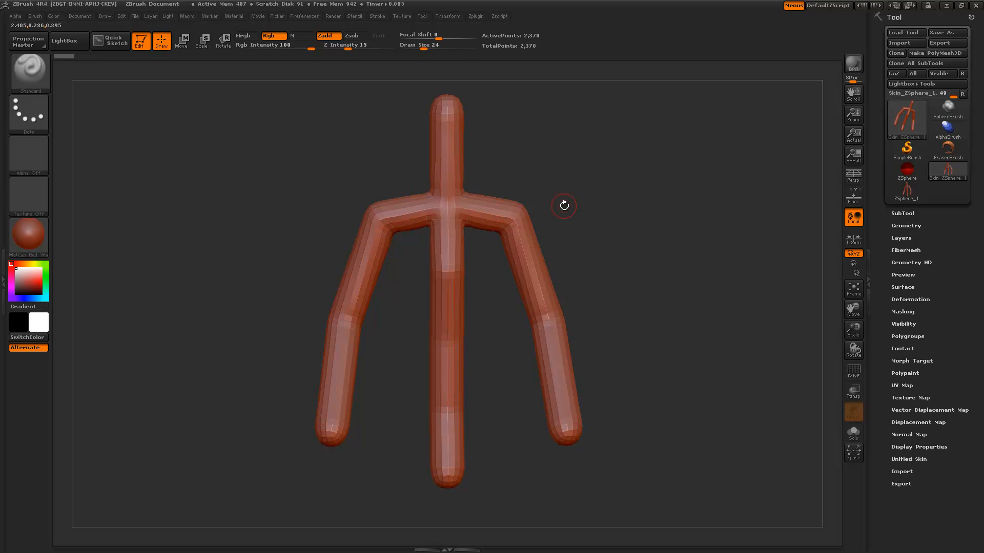
pyautogui.press('b')
pyautogui.press('m')
pyautogui.press('v')
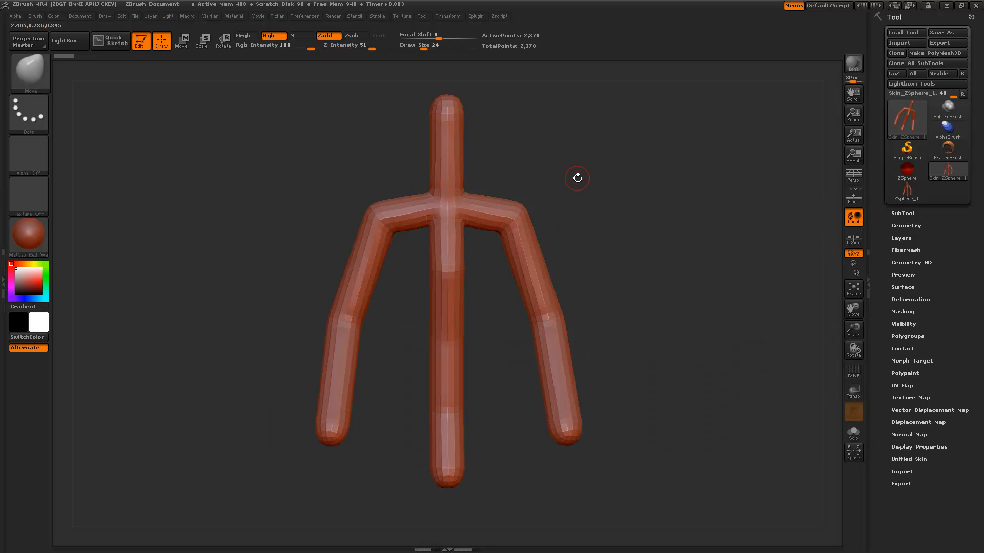
pyautogui.moveTo(477, 250)
pyautogui.mouseDown()
pyautogui.moveTo(472, 243)
pyautogui.moveTo(481, 263)
pyautogui.moveTo(472, 240)
pyautogui.moveTo(493, 277)
pyautogui.mouseUp()
# Enlarge the brush and pull the middle and lower spine sides outward to form a broad torso
pyautogui.press(']')
pyautogui.press(']')
pyautogui.press(']')
pyautogui.moveTo(459, 307); pyautogui.dragTo(526, 332)
pyautogui.press(']')
pyautogui.moveTo(466, 357); pyautogui.dragTo(541, 364)
pyautogui.moveTo(475, 314); pyautogui.dragTo(497, 315)
pyautogui.press('[')
pyautogui.moveTo(477, 260)
pyautogui.mouseDown()
pyautogui.moveTo(498, 263)
pyautogui.moveTo(493, 228)
pyautogui.moveTo(514, 231)
pyautogui.mouseUp()
pyautogui.moveTo(485, 271); pyautogui.dragTo(507, 274)
# Shape the chest and shoulder areas around the armpits with the Move brush from angled views
pyautogui.moveTo(512, 364)
pyautogui.mouseDown()
pyautogui.moveTo(446, 363)
pyautogui.moveTo(422, 235)
pyautogui.mouseUp()
pyautogui.moveTo(416, 149); pyautogui.dragTo(410, 86)
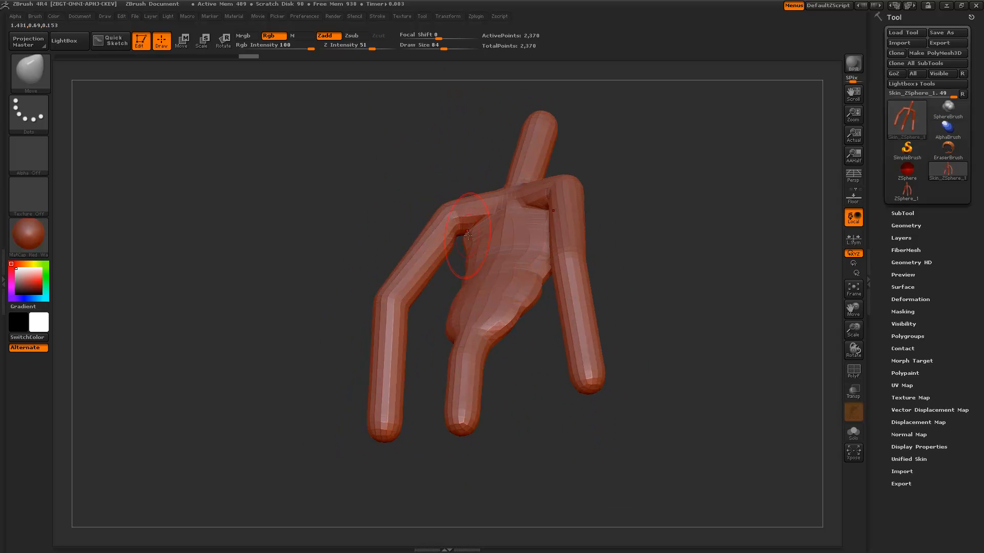
pyautogui.moveTo(464, 256)
pyautogui.mouseDown()
pyautogui.moveTo(477, 217)
pyautogui.moveTo(497, 220)
pyautogui.mouseUp()
pyautogui.moveTo(450, 177); pyautogui.dragTo(444, 105)
pyautogui.moveTo(464, 215); pyautogui.dragTo(467, 202)
pyautogui.keyDown('shift'); pyautogui.moveTo(464, 208); pyautogui.dragTo(469, 202); pyautogui.keyUp('shift')
pyautogui.moveTo(438, 133)
pyautogui.mouseDown()
pyautogui.moveTo(436, 223)
pyautogui.moveTo(447, 243)
pyautogui.moveTo(459, 215)
pyautogui.moveTo(450, 217)
pyautogui.mouseUp()
# Pull the front and back of the neck top outward in side view to form a rough head
pyautogui.press('[')
pyautogui.moveTo(361, 197)
pyautogui.mouseDown()
pyautogui.moveTo(500, 194)
pyautogui.moveTo(459, 204)
pyautogui.moveTo(512, 198)
pyautogui.moveTo(545, 239)
pyautogui.mouseUp()
pyautogui.moveTo(488, 213)
pyautogui.keyDown('shift'); pyautogui.mouseDown()
pyautogui.moveTo(457, 214)
pyautogui.moveTo(456, 196)
pyautogui.moveTo(408, 190)
pyautogui.mouseUp(); pyautogui.keyUp('shift')
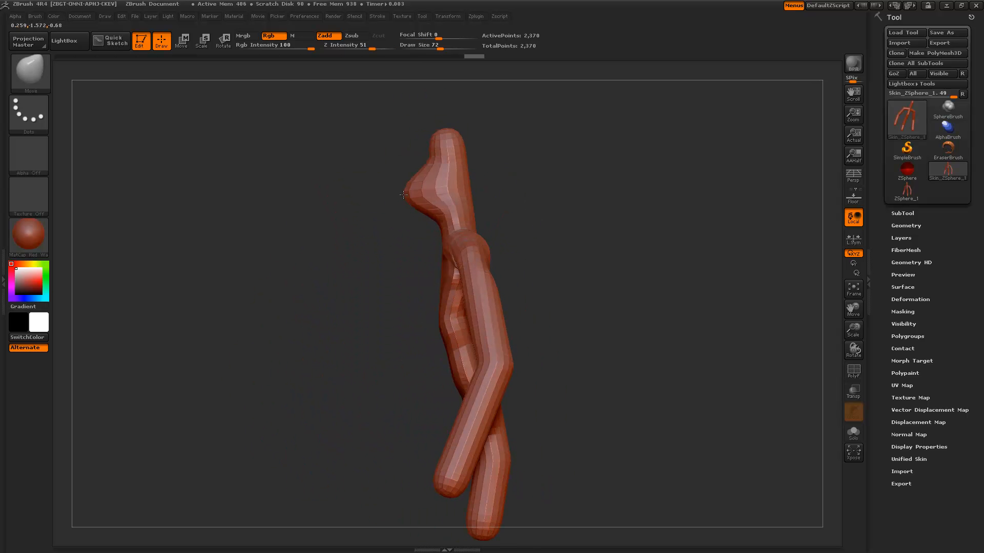
pyautogui.moveTo(435, 156); pyautogui.dragTo(413, 150)
pyautogui.moveTo(464, 152); pyautogui.dragTo(480, 145)
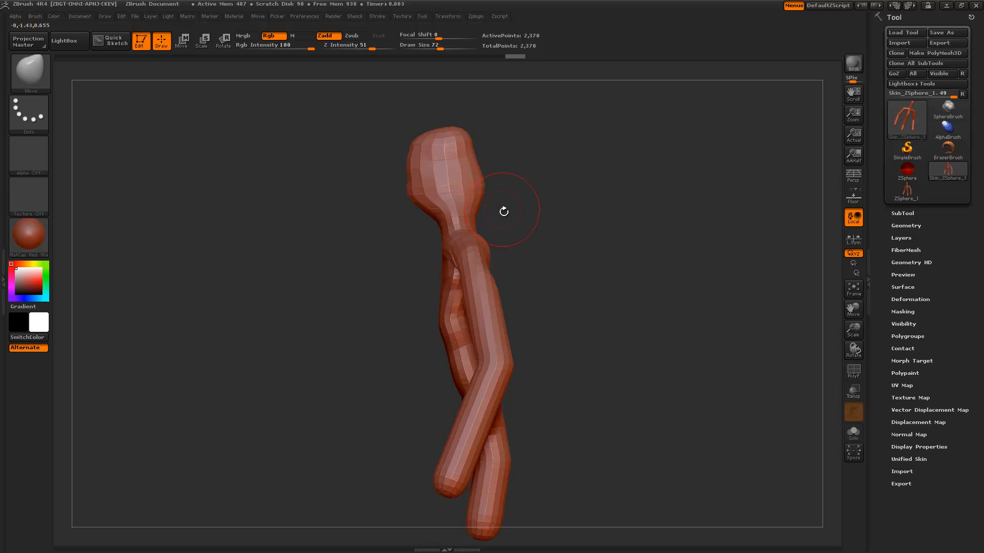
# Widen the base of the neck into sloping trapezius forms with the Move brush
pyautogui.moveTo(524, 248)
pyautogui.keyDown('alt'); pyautogui.mouseDown()
pyautogui.moveTo(521, 184)
pyautogui.moveTo(498, 228)
pyautogui.moveTo(479, 184)
pyautogui.moveTo(510, 256)
pyautogui.moveTo(492, 255)
pyautogui.mouseUp(); pyautogui.keyUp('alt')
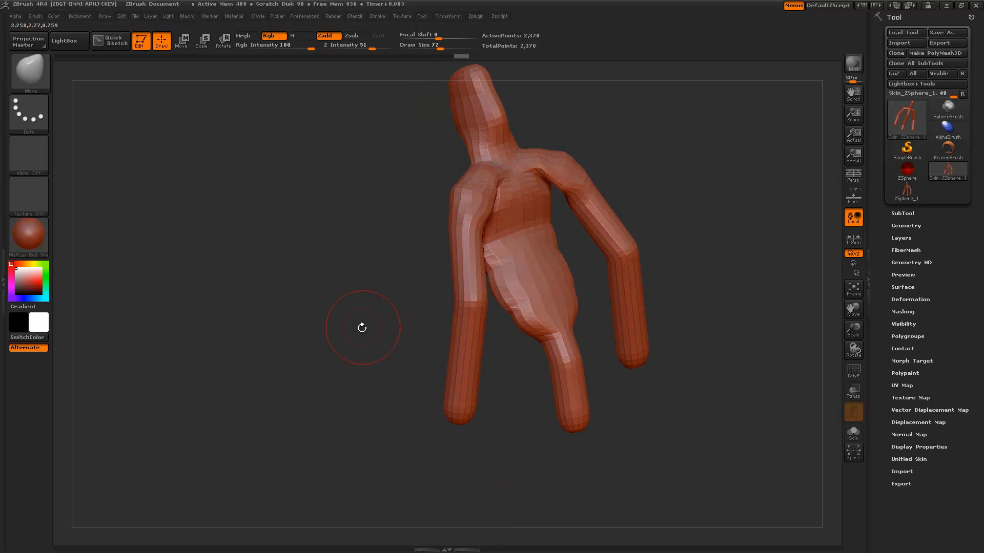
pyautogui.moveTo(362, 328); pyautogui.dragTo(494, 309)
pyautogui.keyDown('alt'); pyautogui.moveTo(503, 384); pyautogui.dragTo(517, 292); pyautogui.keyUp('alt')
pyautogui.keyDown('shift'); pyautogui.moveTo(576, 268); pyautogui.dragTo(563, 275); pyautogui.keyUp('shift')
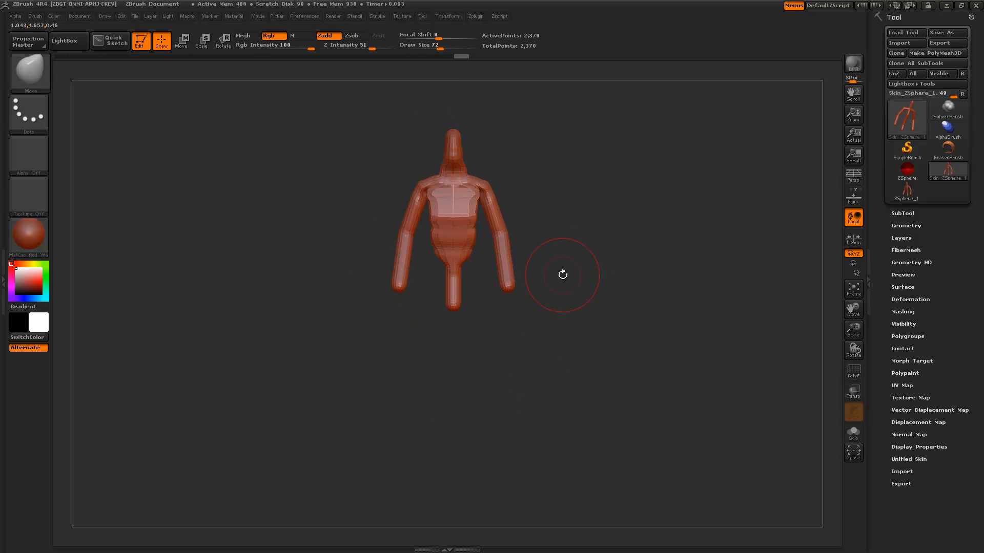
pyautogui.moveTo(289, 163)
pyautogui.keyDown('alt'); pyautogui.mouseDown()
pyautogui.moveTo(266, 143)
pyautogui.moveTo(281, 194)
pyautogui.moveTo(359, 236)
pyautogui.mouseUp(); pyautogui.keyUp('alt')
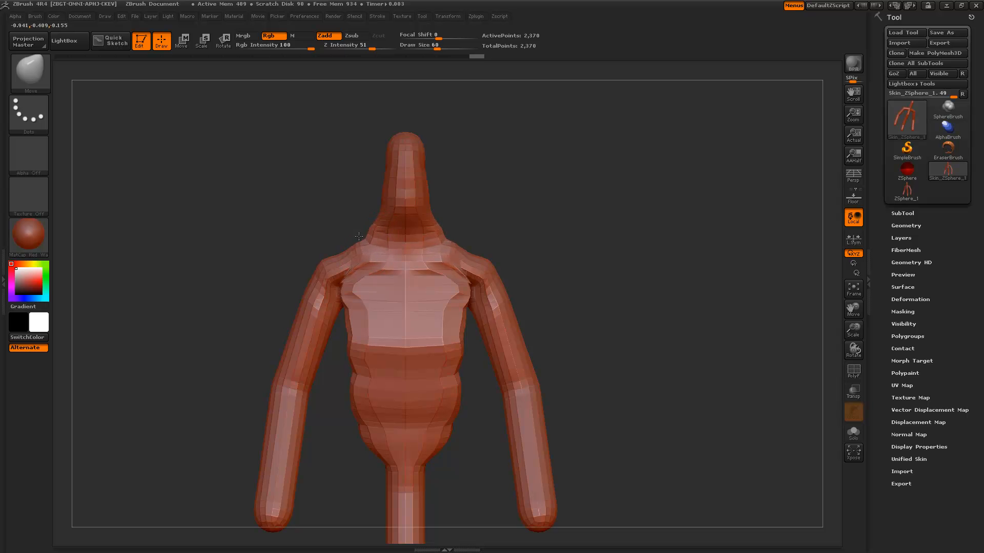
# Try converting the mesh to DynaMesh at resolution 128 without freezing its subdivision levels, and undo the conversion
pyautogui.click(904, 225)
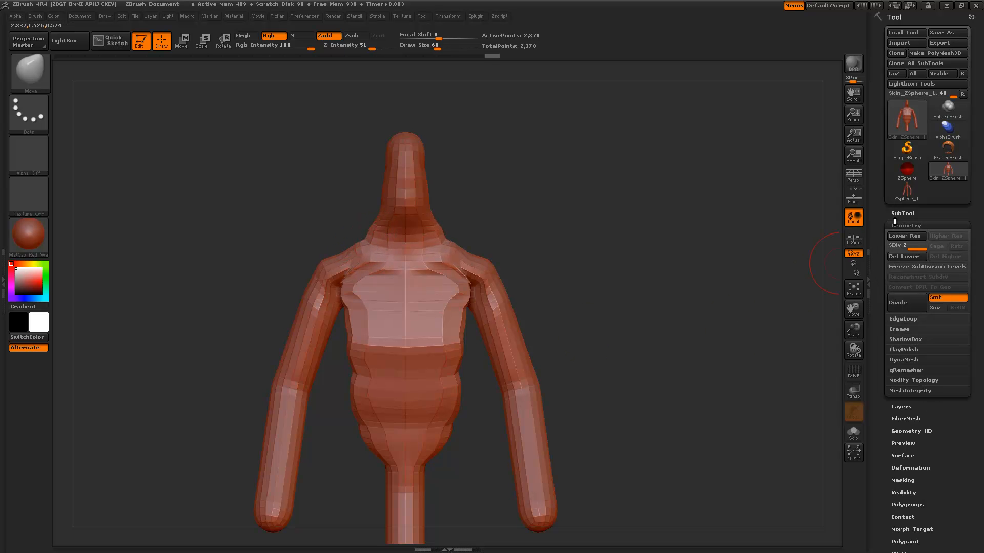
pyautogui.scroll(-2, 884, 293)
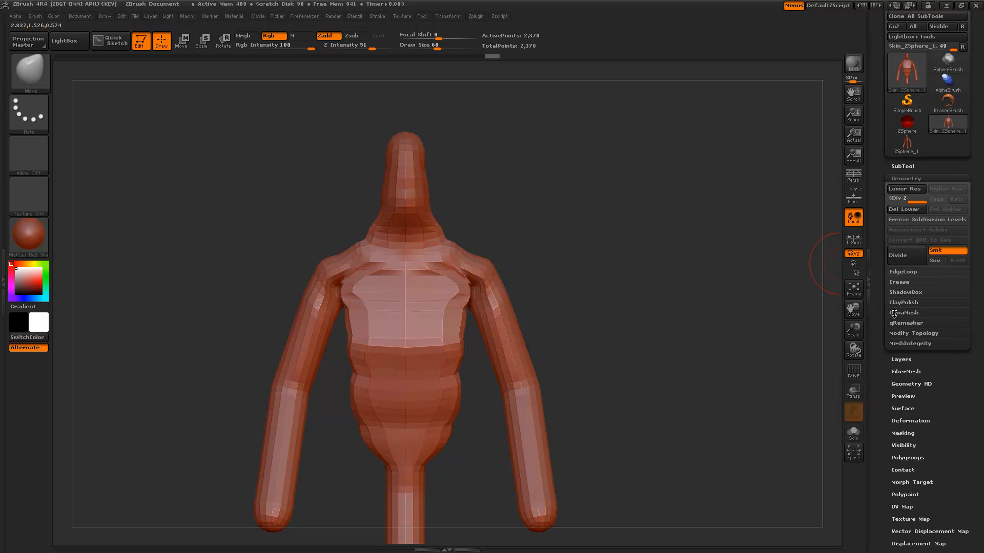
pyautogui.click(894, 313)
pyautogui.click(895, 331)
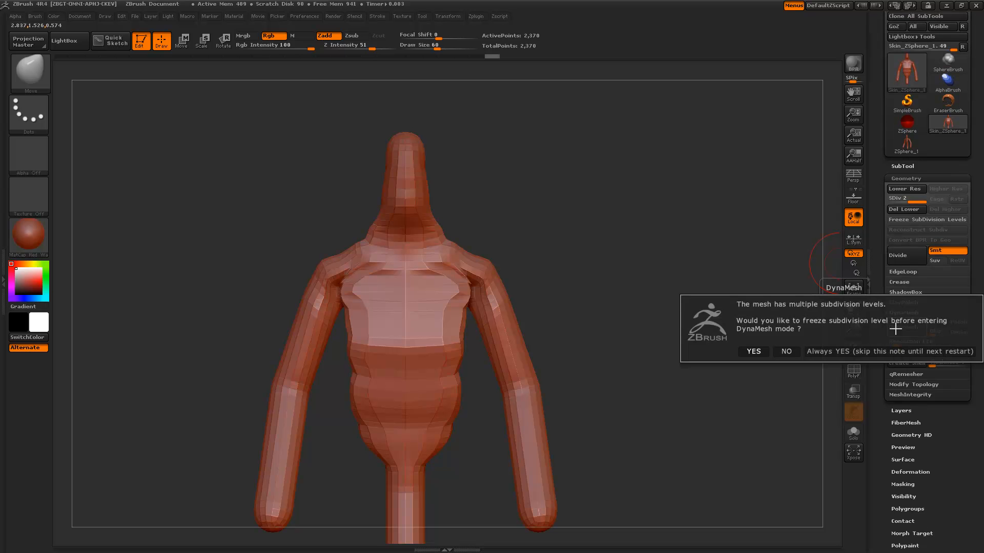
pyautogui.click(789, 352)
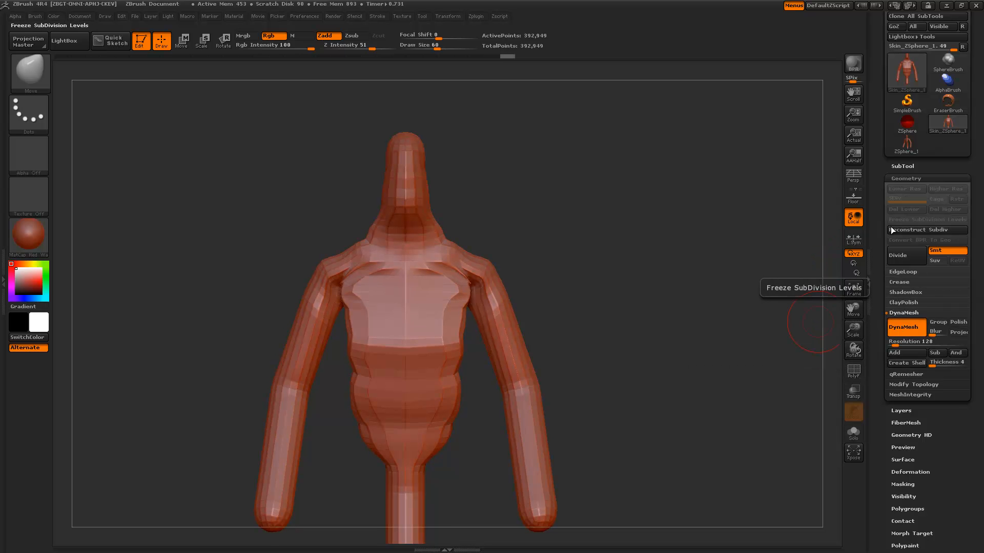
pyautogui.hotkey('ctrl', 'z')
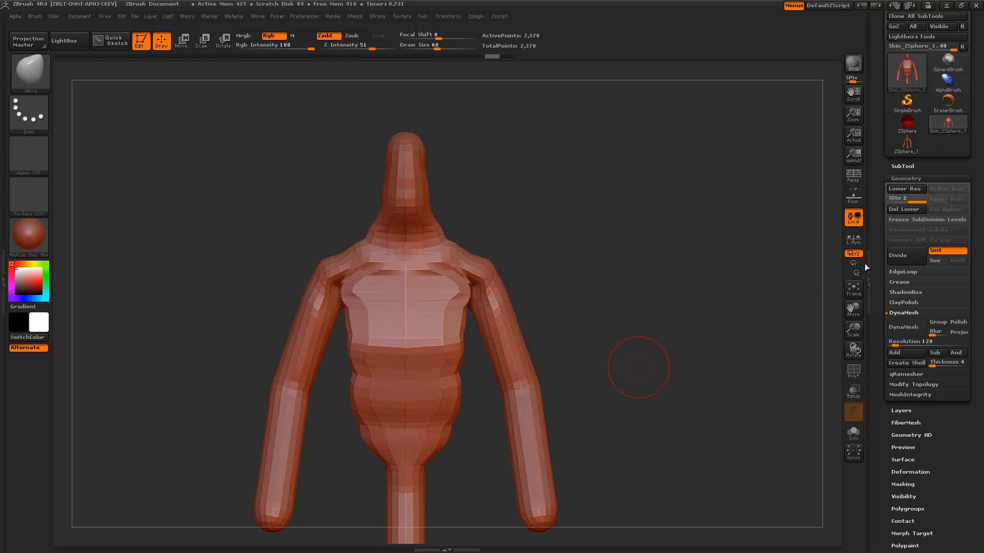
# Delete the lower subdivision levels and convert the mesh to DynaMesh at resolution 40
pyautogui.click(898, 219)
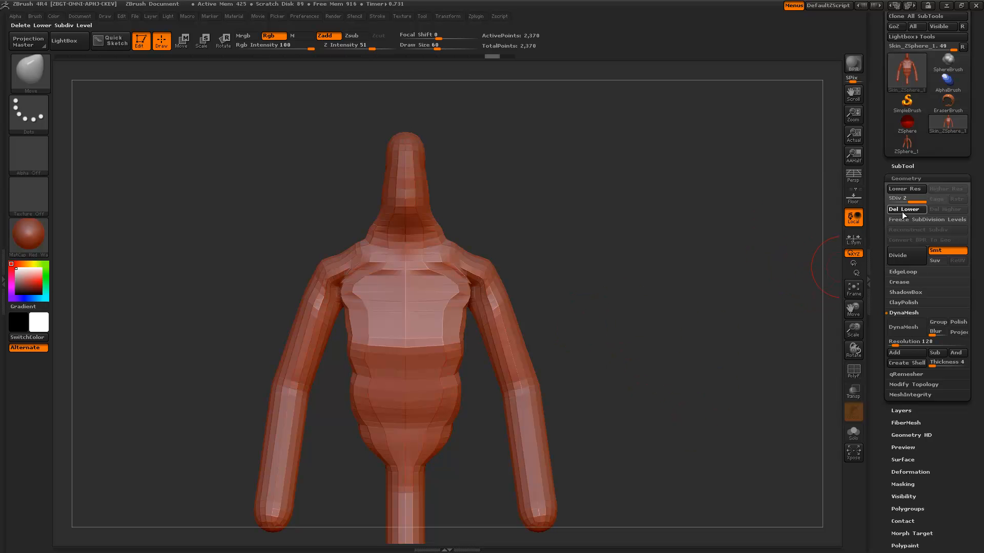
pyautogui.click(899, 337)
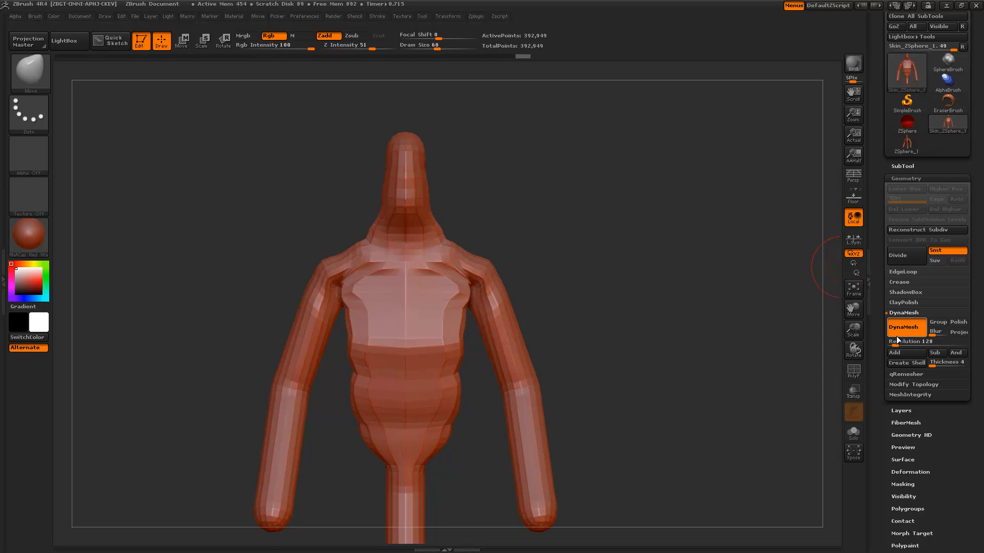
pyautogui.hotkey('ctrl', 'z')
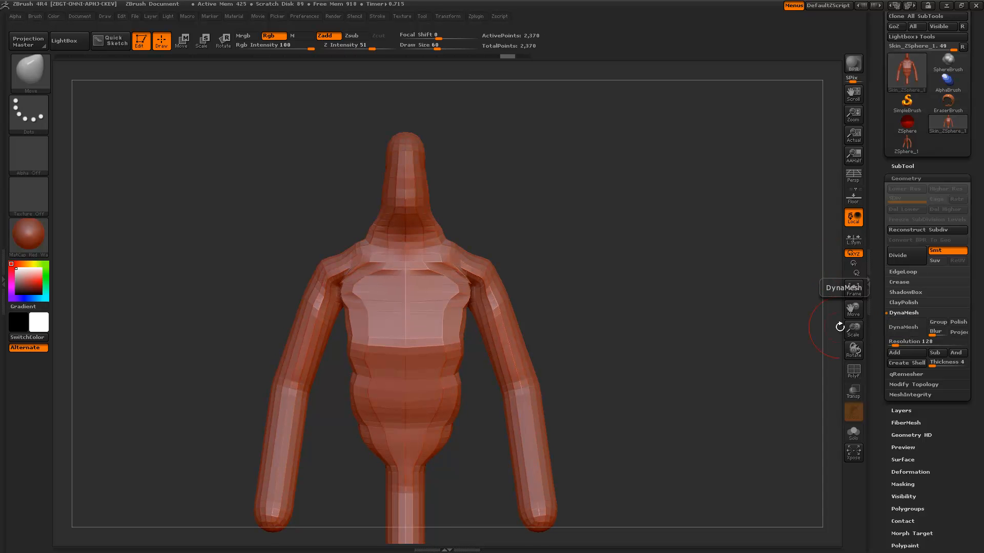
pyautogui.moveTo(906, 340); pyautogui.dragTo(894, 343)
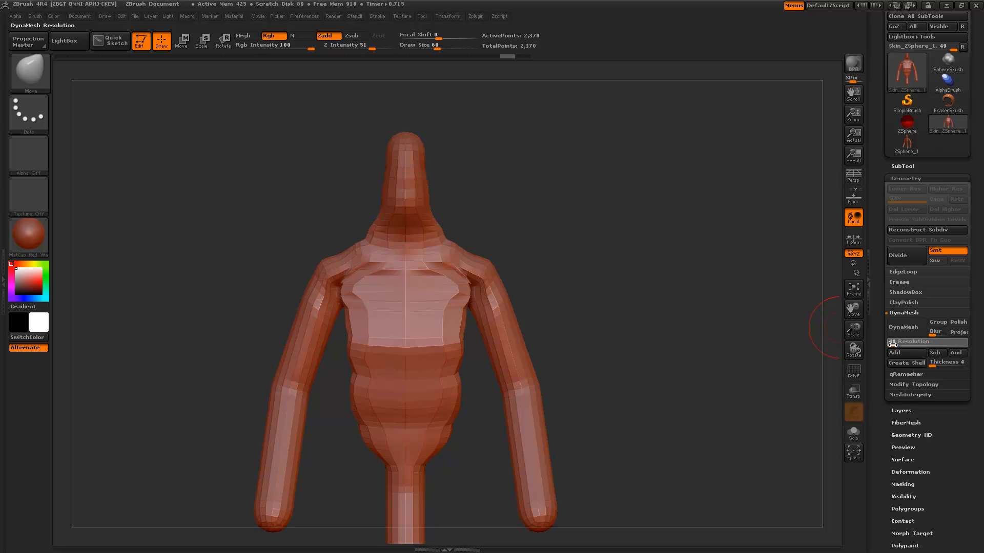
pyautogui.click(902, 327)
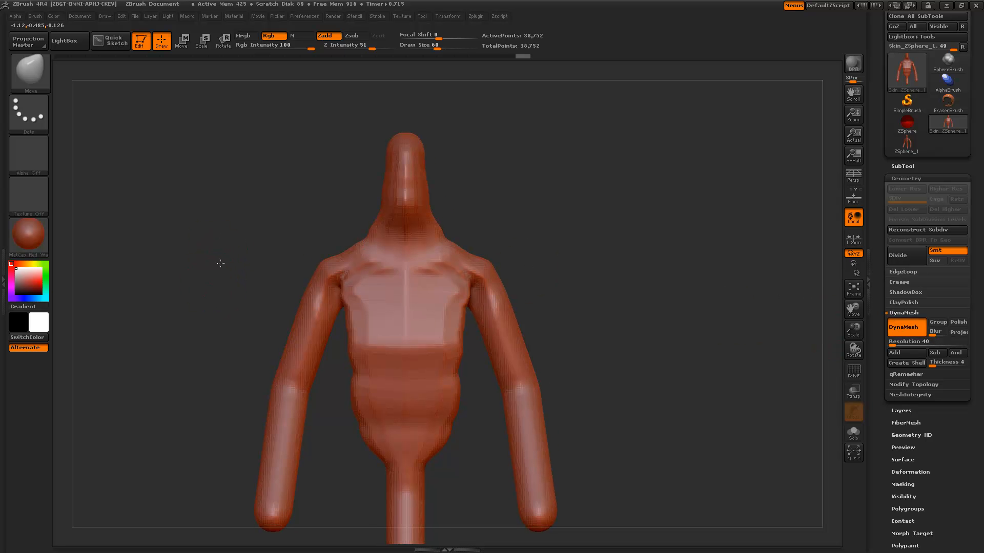
# Switch to the ClayBuildup brush and apply the MatCap Gray material to the figure
pyautogui.moveTo(221, 263); pyautogui.dragTo(236, 156)
pyautogui.press('b')
pyautogui.press('c')
pyautogui.press('b')
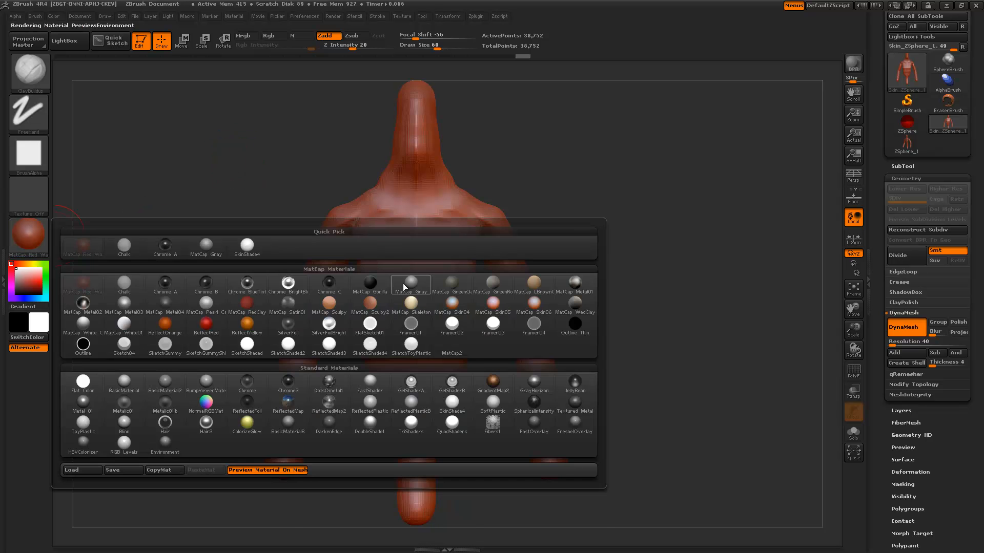
pyautogui.click(404, 287)
# Enlarge the brush and build up clay strokes across the upper chest and neck base
pyautogui.moveTo(210, 248); pyautogui.dragTo(215, 277)
pyautogui.press(']')
pyautogui.press(']')
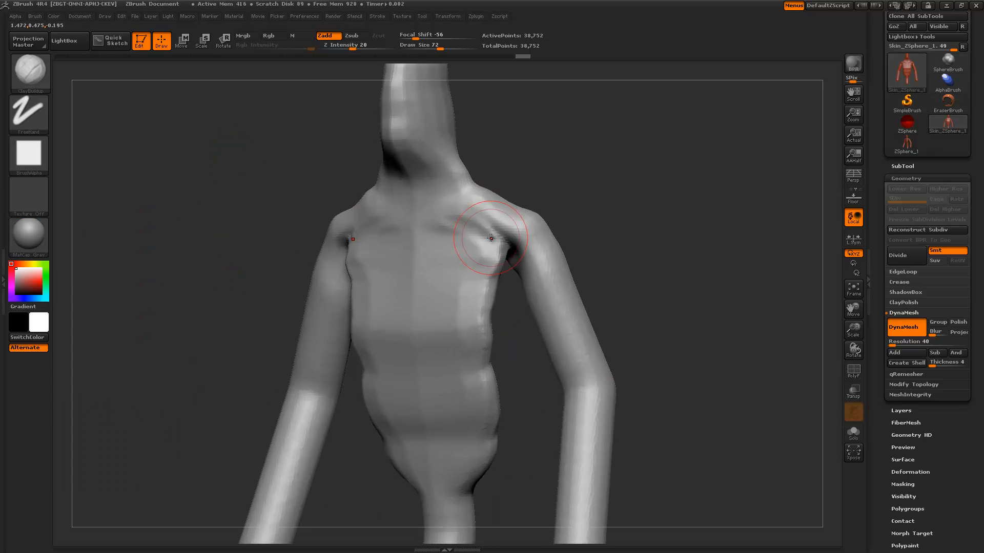
pyautogui.moveTo(493, 223)
pyautogui.mouseDown()
pyautogui.moveTo(480, 245)
pyautogui.moveTo(462, 226)
pyautogui.moveTo(422, 235)
pyautogui.moveTo(451, 179)
pyautogui.moveTo(461, 216)
pyautogui.moveTo(516, 231)
pyautogui.moveTo(539, 269)
pyautogui.mouseUp()
pyautogui.press(']')
pyautogui.moveTo(625, 256); pyautogui.dragTo(589, 213)
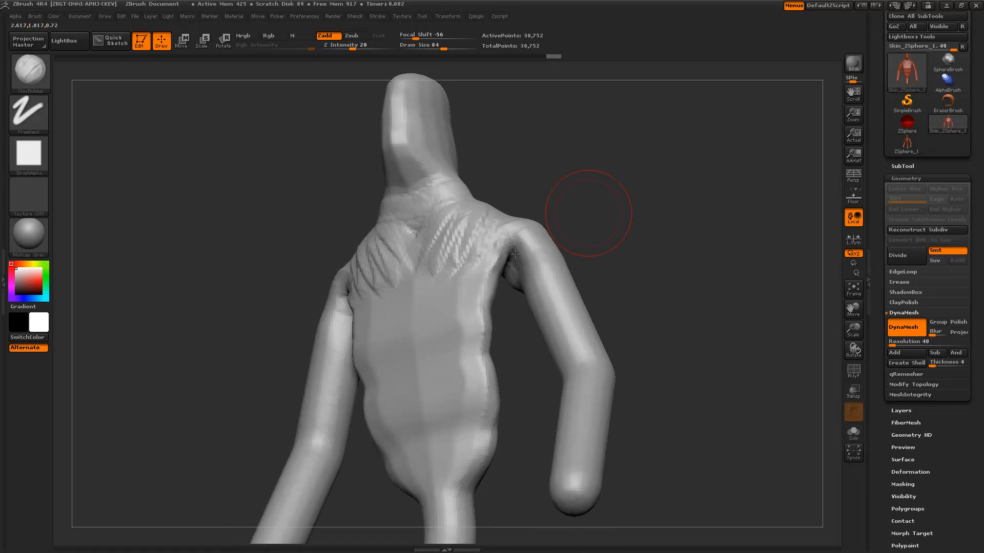
# Build up more clay around the shoulders and armpits with a larger brush, and remesh the figure with DynaMesh
pyautogui.moveTo(510, 258); pyautogui.dragTo(531, 253)
pyautogui.moveTo(574, 210)
pyautogui.mouseDown()
pyautogui.moveTo(514, 171)
pyautogui.moveTo(518, 197)
pyautogui.mouseUp()
pyautogui.press(']')
pyautogui.moveTo(554, 295)
pyautogui.mouseDown()
pyautogui.moveTo(544, 282)
pyautogui.moveTo(533, 308)
pyautogui.mouseUp()
pyautogui.moveTo(512, 175); pyautogui.dragTo(519, 207)
pyautogui.press(']')
pyautogui.press(']')
pyautogui.moveTo(548, 262)
pyautogui.mouseDown()
pyautogui.moveTo(527, 340)
pyautogui.moveTo(532, 371)
pyautogui.moveTo(456, 420)
pyautogui.mouseUp()
pyautogui.press(']')
pyautogui.moveTo(540, 351)
pyautogui.mouseDown()
pyautogui.moveTo(608, 333)
pyautogui.moveTo(567, 302)
pyautogui.moveTo(546, 341)
pyautogui.mouseUp()
pyautogui.keyDown('ctrl'); pyautogui.moveTo(498, 152); pyautogui.dragTo(461, 224); pyautogui.keyUp('ctrl')
# Take the sculpted torso out of Edit mode and clear the canvas
pyautogui.moveTo(467, 156)
pyautogui.mouseDown()
pyautogui.moveTo(369, 307)
pyautogui.moveTo(307, 363)
pyautogui.moveTo(317, 268)
pyautogui.moveTo(298, 156)
pyautogui.mouseUp()
pyautogui.moveTo(298, 157); pyautogui.dragTo(325, 235)
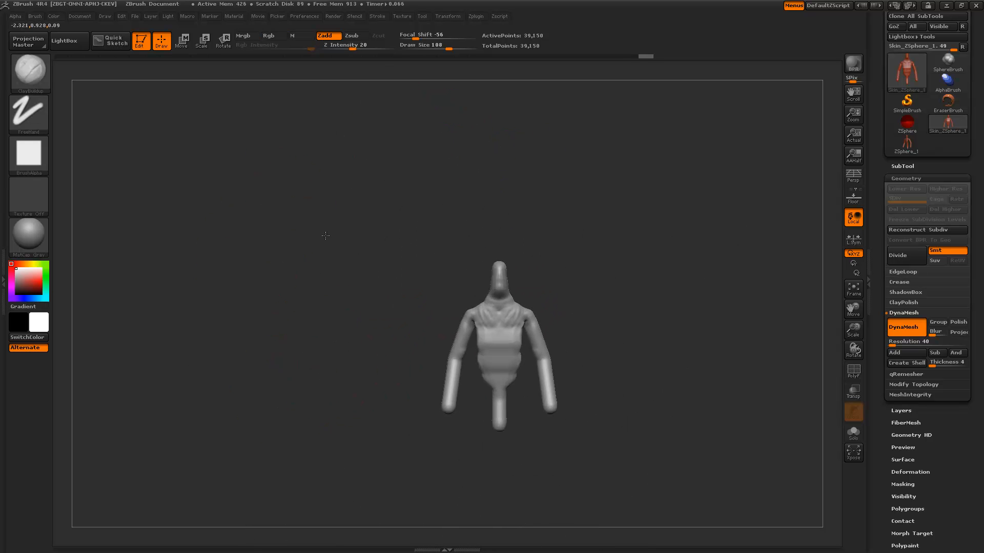
pyautogui.moveTo(570, 300)
pyautogui.keyDown('alt'); pyautogui.mouseDown()
pyautogui.moveTo(487, 236)
pyautogui.moveTo(512, 238)
pyautogui.moveTo(521, 260)
pyautogui.mouseUp(); pyautogui.keyUp('alt')
pyautogui.press('t')
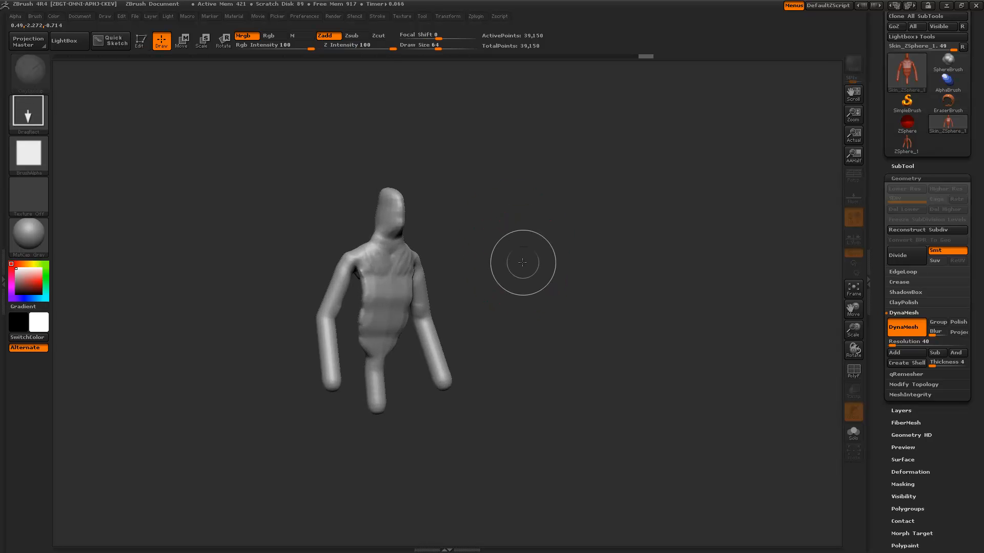
pyautogui.hotkey('ctrl', 'n')
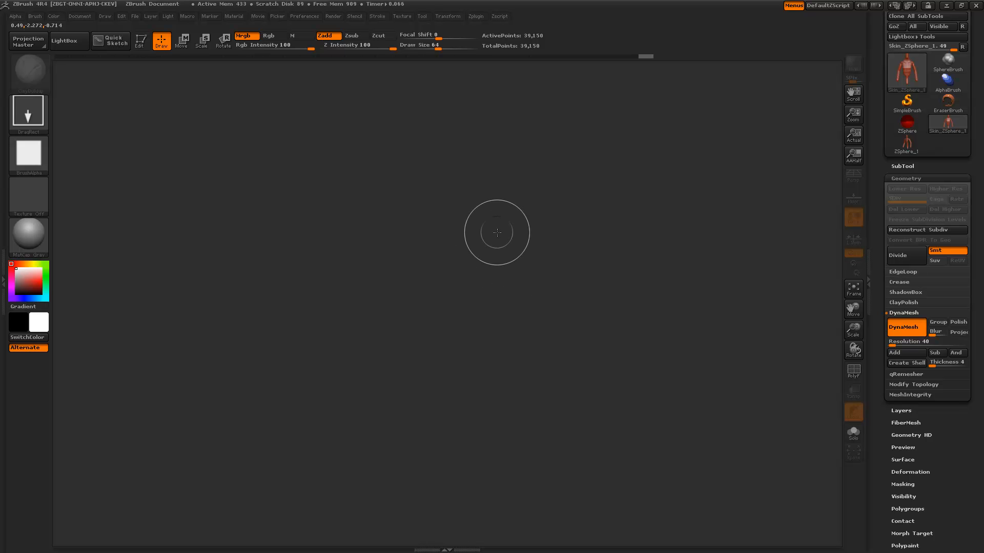
# Load Nickz_humanMaleAverage.ZTL from the LightBox tools, frame the figure and show its subtool list
pyautogui.press(',')
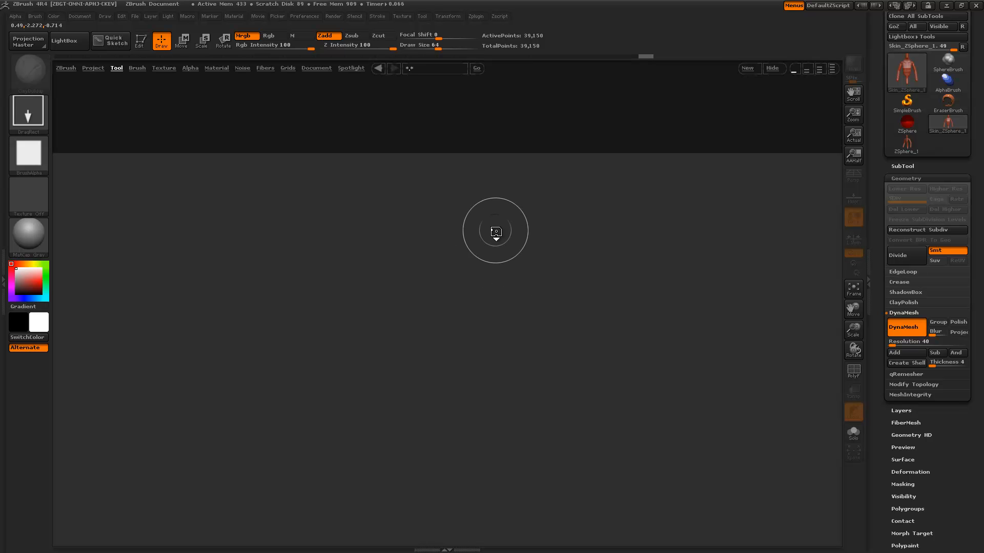
pyautogui.moveTo(582, 116); pyautogui.dragTo(539, 119)
pyautogui.moveTo(257, 114); pyautogui.dragTo(316, 112)
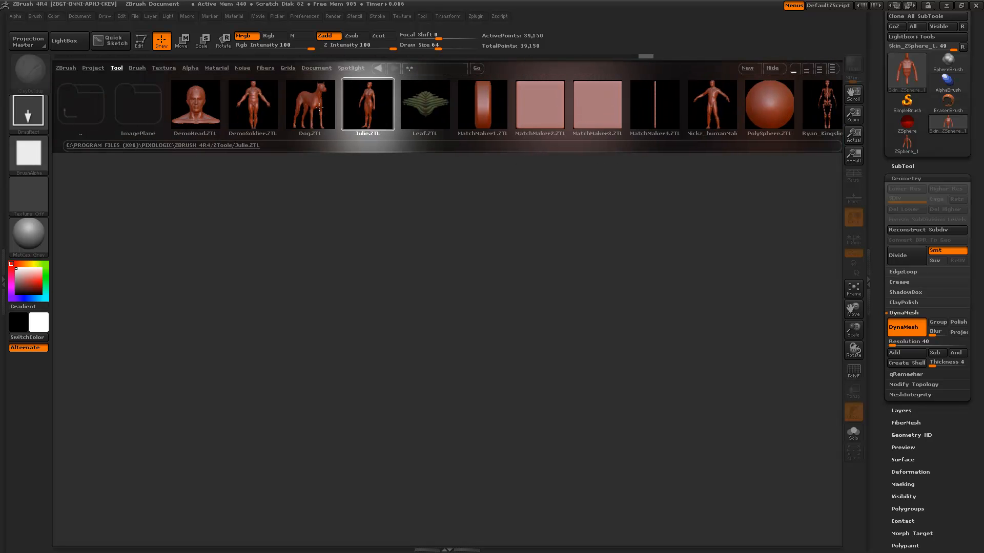
pyautogui.moveTo(539, 117); pyautogui.dragTo(455, 104)
pyautogui.doubleClick(500, 110)
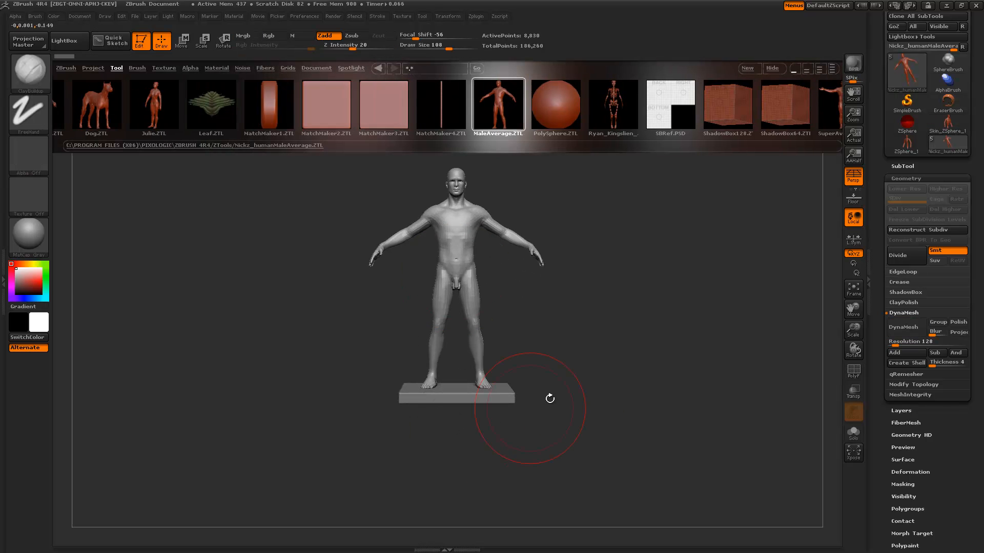
pyautogui.press(',')
pyautogui.press('f')
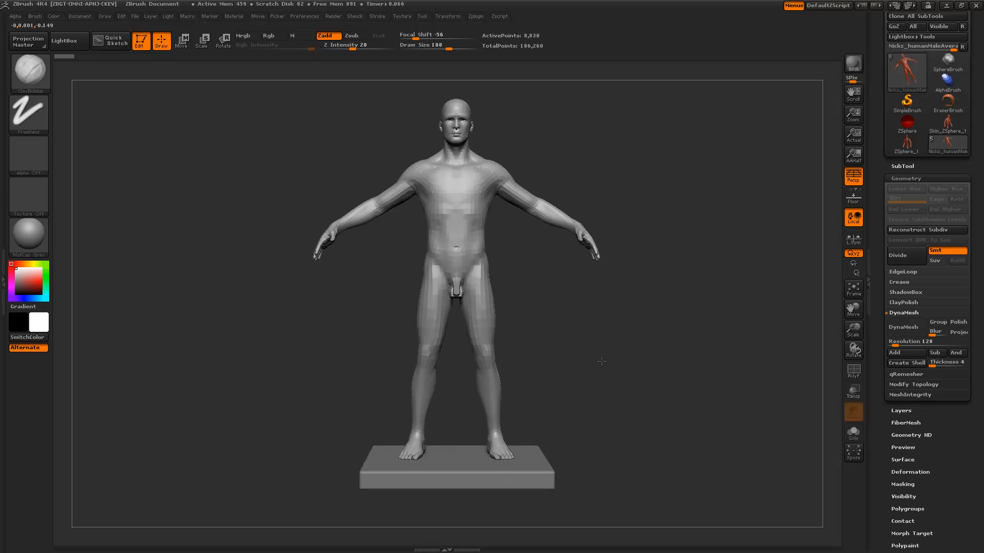
pyautogui.click(905, 166)
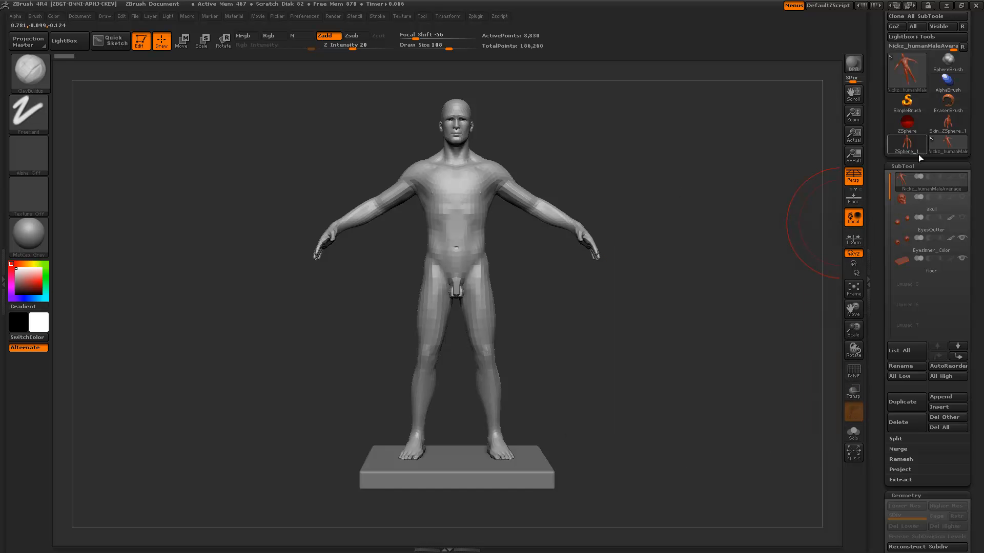
# Switch the active tool to a Cube3D primitive and append Nickz_humanMaleAverage to it as a subtool
pyautogui.click(891, 77)
pyautogui.click(568, 115)
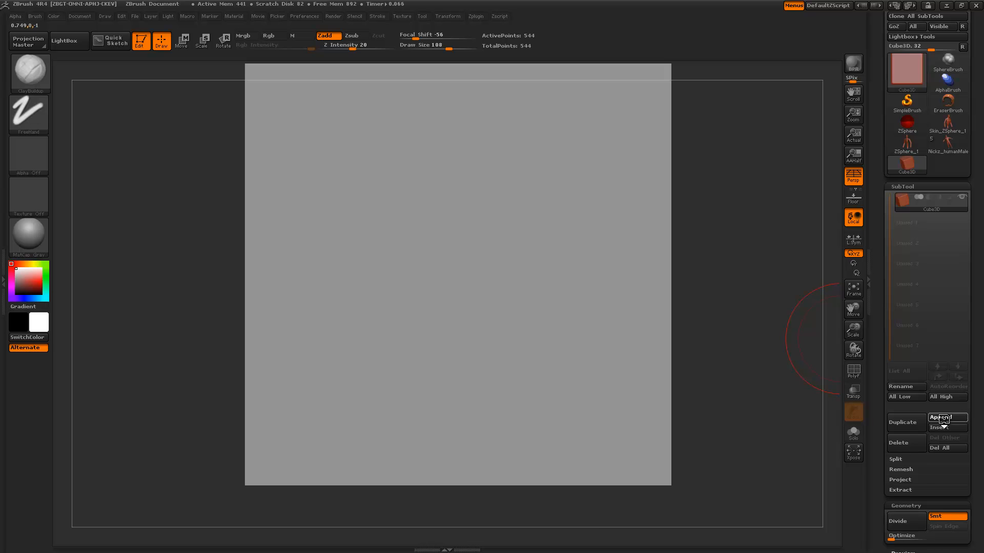
pyautogui.click(944, 418)
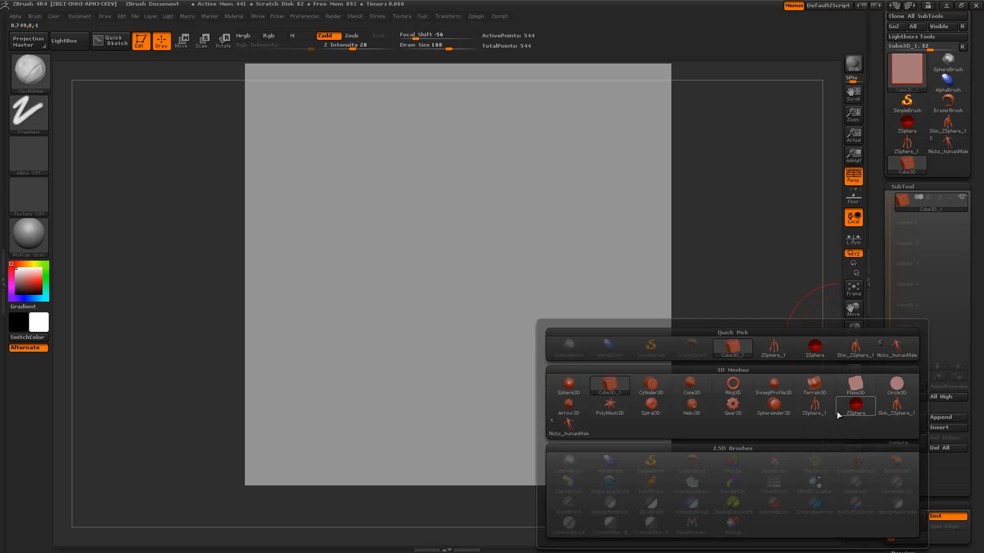
pyautogui.click(897, 345)
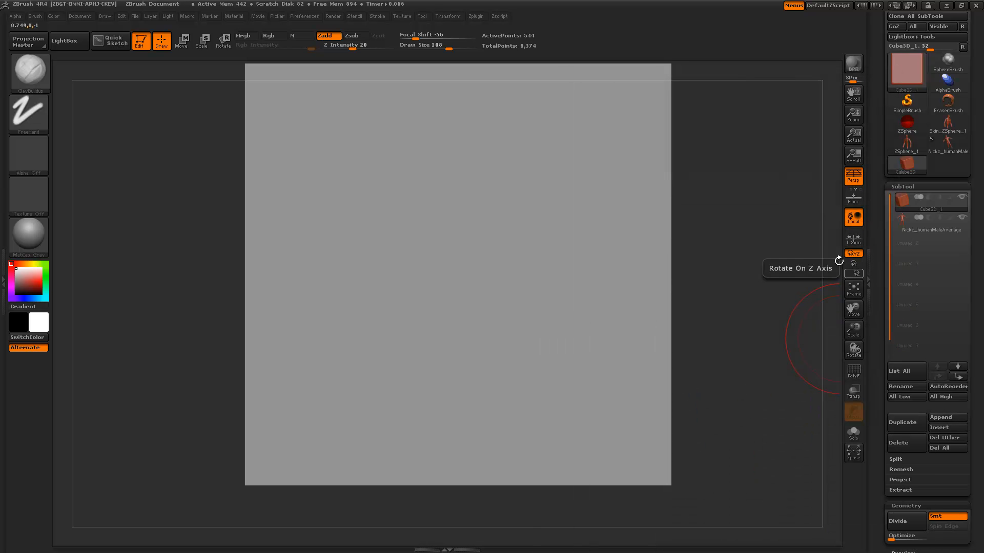
# Delete the cube subtool so that only the male figure is kept, and view it at an angle
pyautogui.click(905, 442)
pyautogui.click(790, 462)
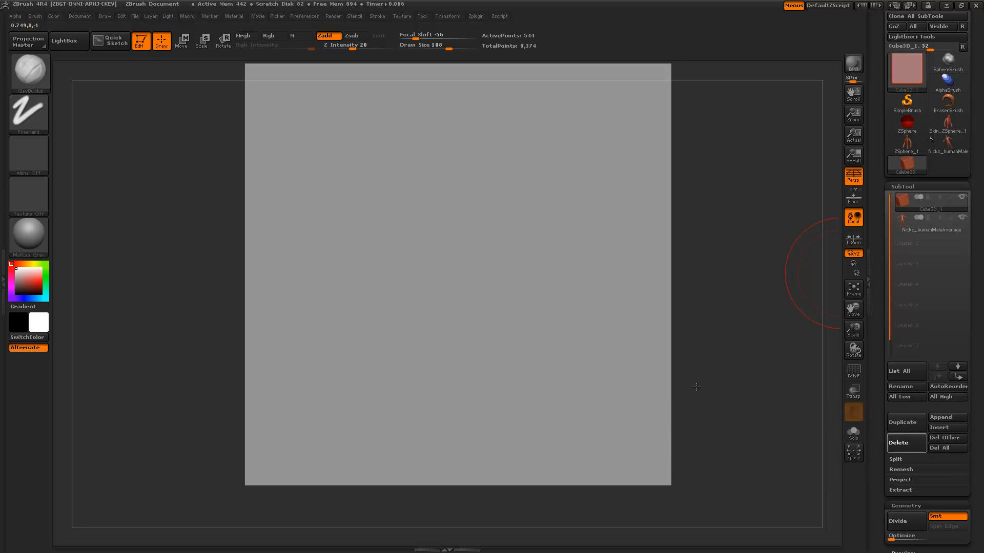
pyautogui.keyDown('alt'); pyautogui.moveTo(662, 330); pyautogui.dragTo(631, 374); pyautogui.keyUp('alt')
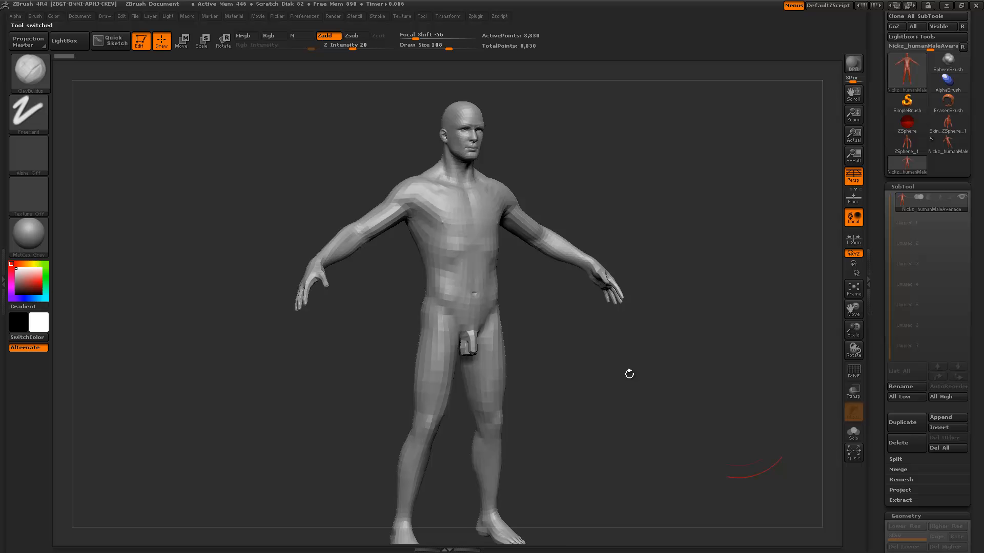
# Compare the original multi-subtool male figure with the single-subtool copy, ending with the copy's torso in front view
pyautogui.click(957, 147)
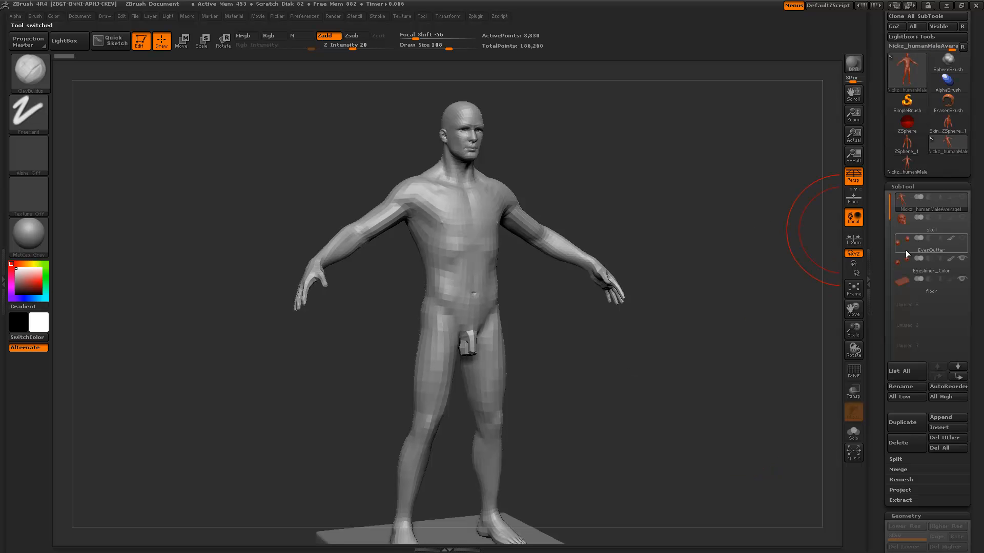
pyautogui.click(911, 169)
pyautogui.keyDown('shift'); pyautogui.moveTo(748, 277); pyautogui.dragTo(720, 252); pyautogui.keyUp('shift')
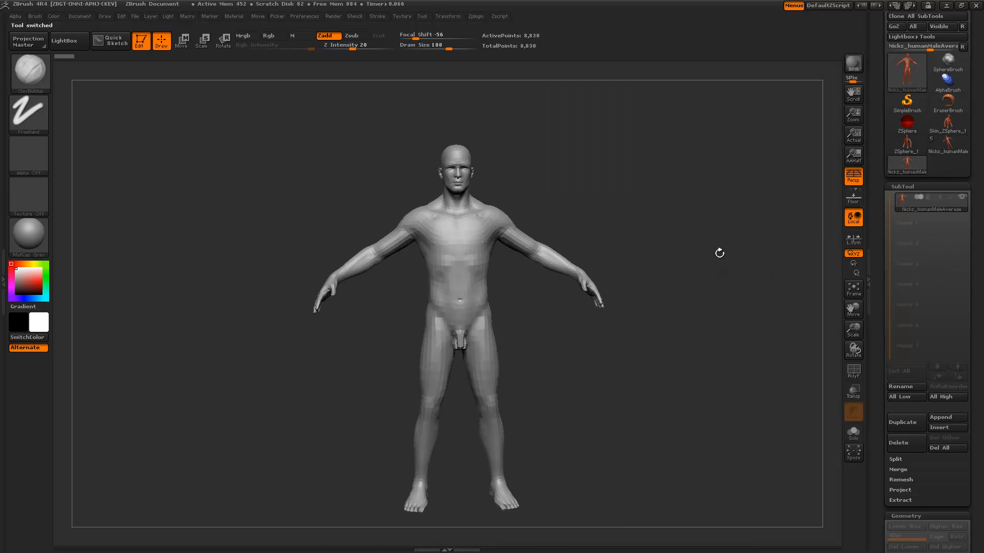
pyautogui.keyDown('alt'); pyautogui.moveTo(678, 195); pyautogui.dragTo(628, 387); pyautogui.keyUp('alt')
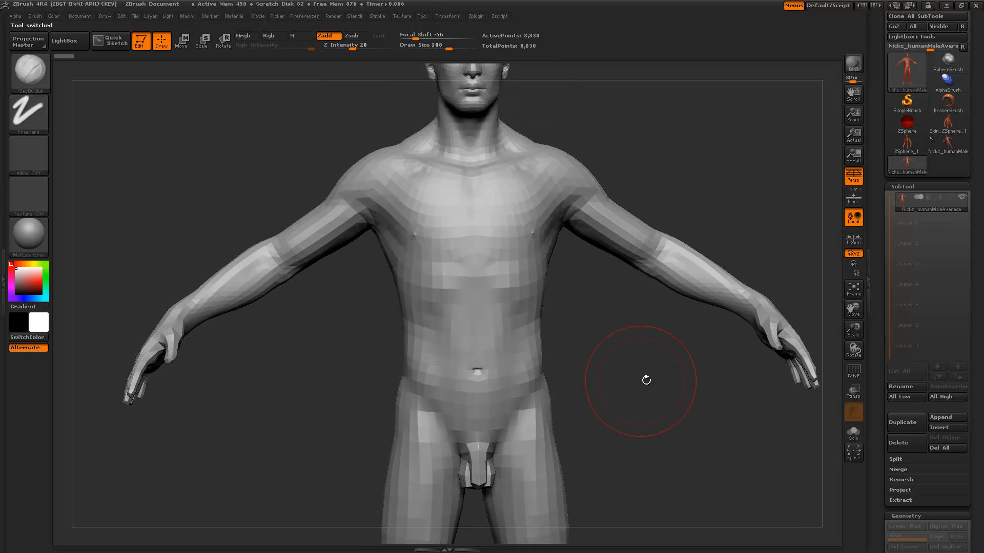
# Display the polyframe to examine the figure's topology and polygroups, then hide it and view the back
pyautogui.click(858, 372)
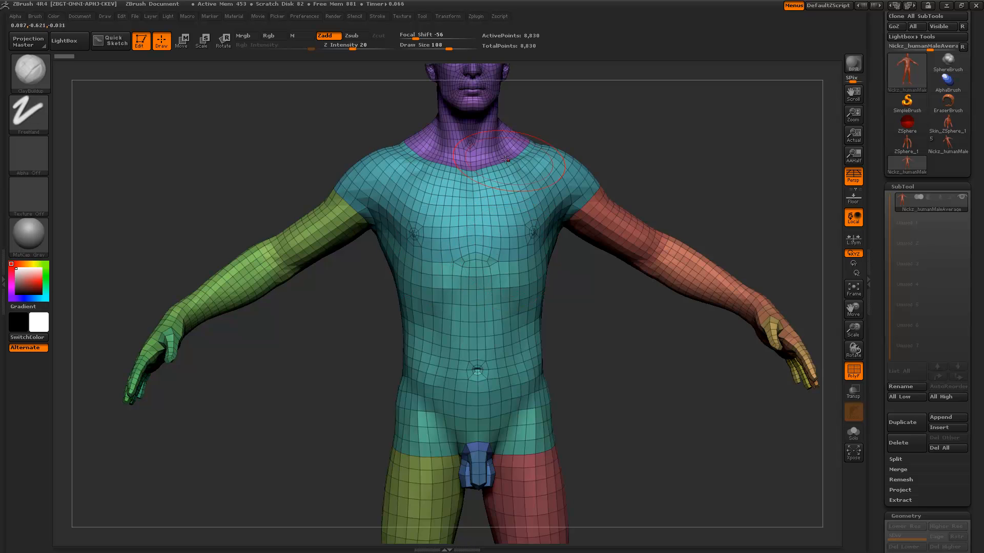
pyautogui.keyDown('alt'); pyautogui.moveTo(645, 400); pyautogui.dragTo(666, 446); pyautogui.keyUp('alt')
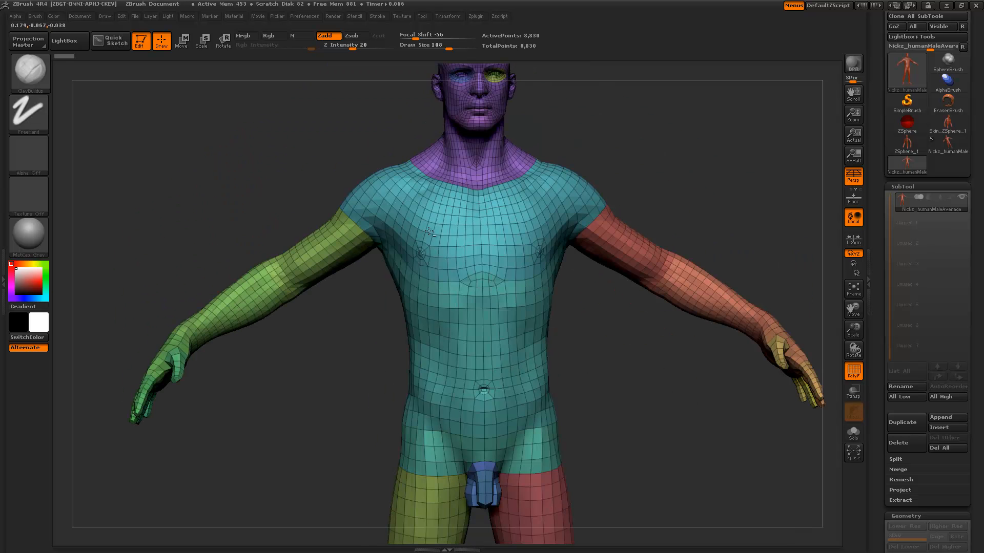
pyautogui.keyDown('alt'); pyautogui.moveTo(632, 106); pyautogui.dragTo(629, 165); pyautogui.keyUp('alt')
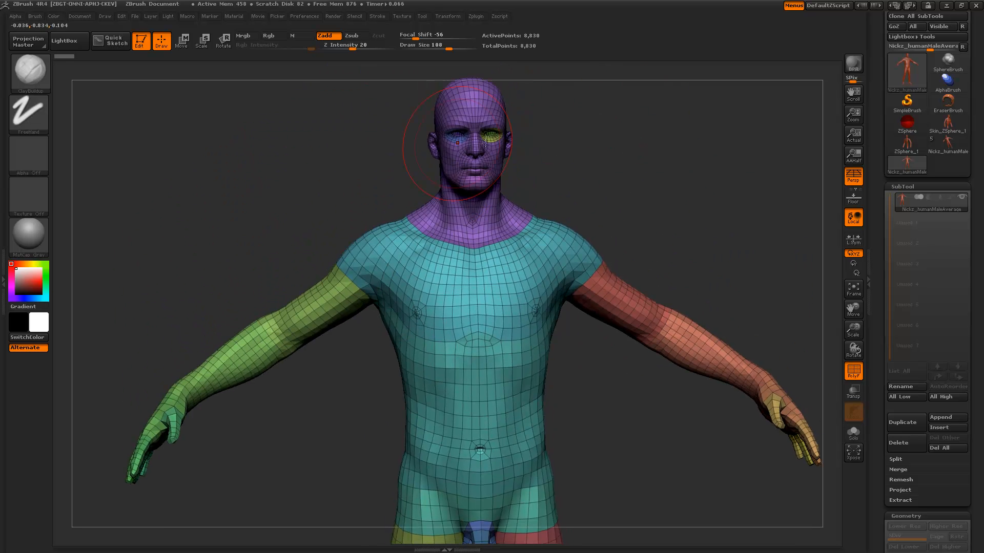
pyautogui.keyDown('alt'); pyautogui.moveTo(667, 415); pyautogui.dragTo(651, 297); pyautogui.keyUp('alt')
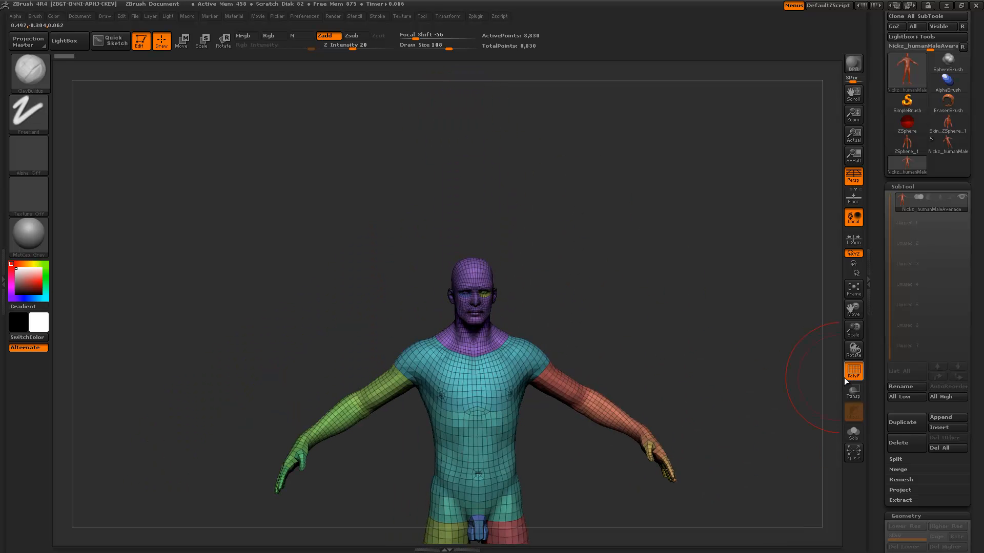
pyautogui.click(852, 375)
pyautogui.keyDown('alt'); pyautogui.moveTo(668, 336); pyautogui.dragTo(745, 393); pyautogui.keyUp('alt')
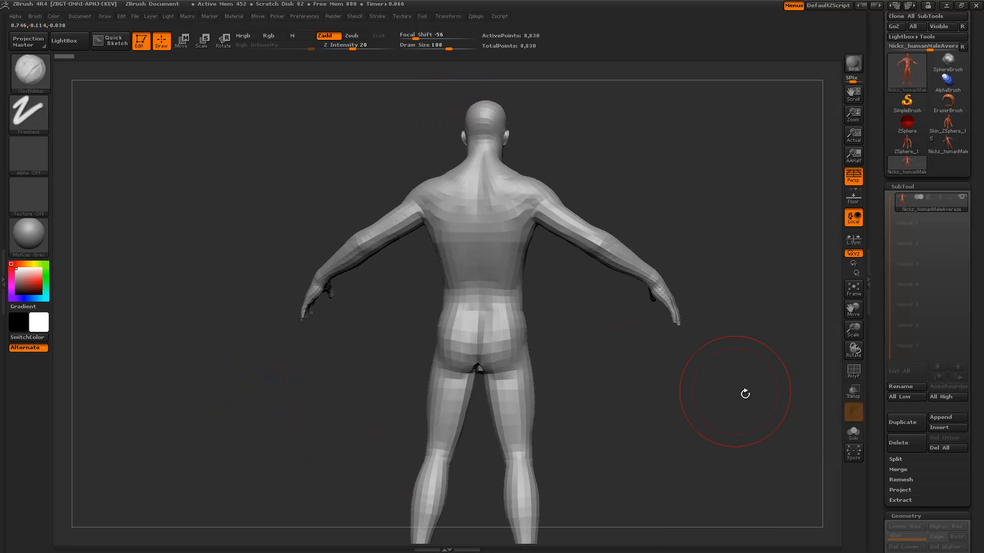
# Try to convert the male figure to a DynaMesh at resolution 128
pyautogui.moveTo(879, 424); pyautogui.dragTo(882, 320)
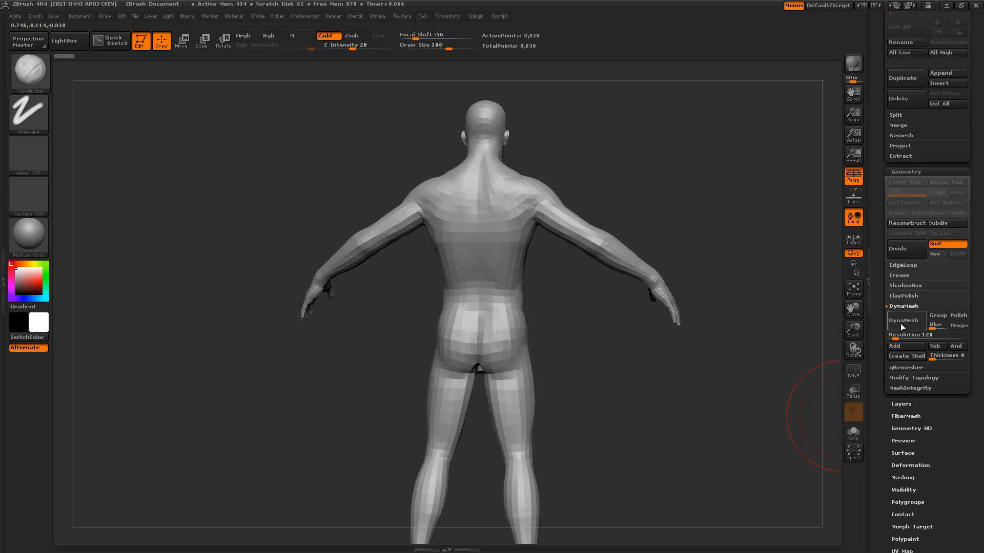
pyautogui.click(902, 328)
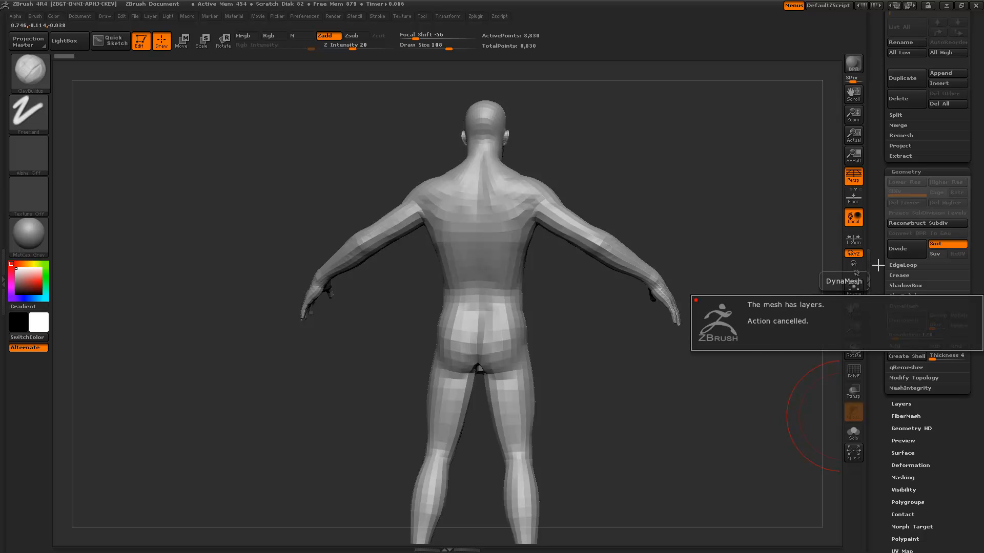
pyautogui.click(903, 322)
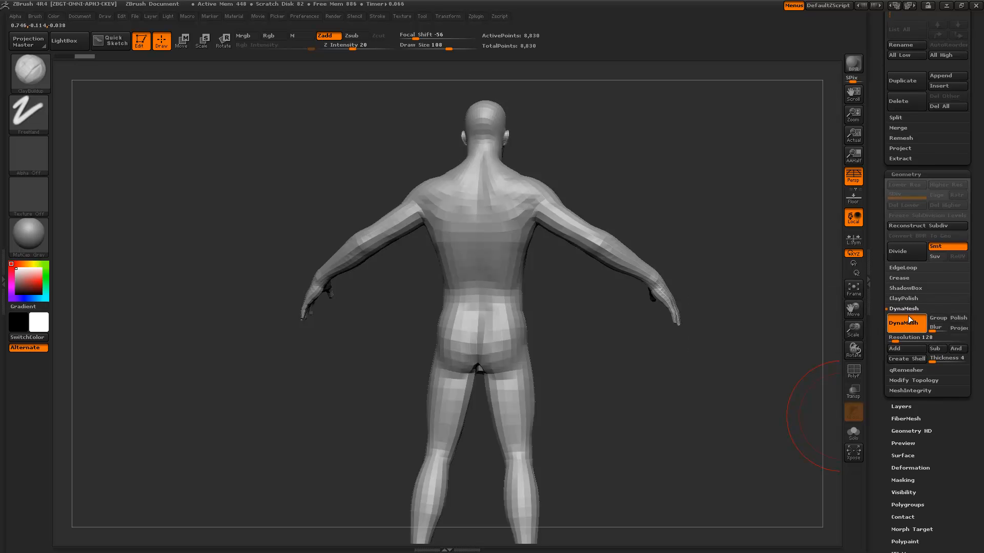
# Bake all of the male figure's layers into its mesh
pyautogui.click(901, 406)
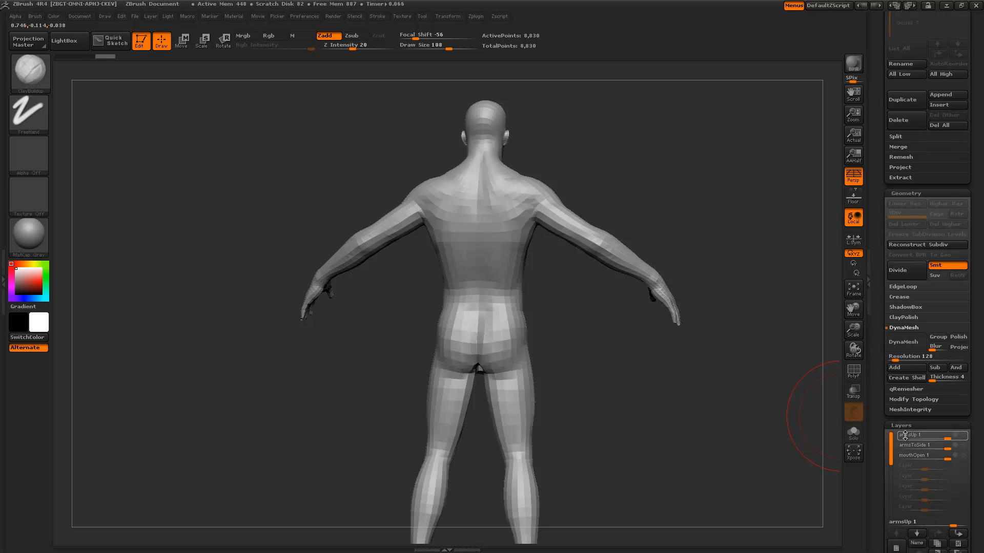
pyautogui.scroll(-5, 905, 438)
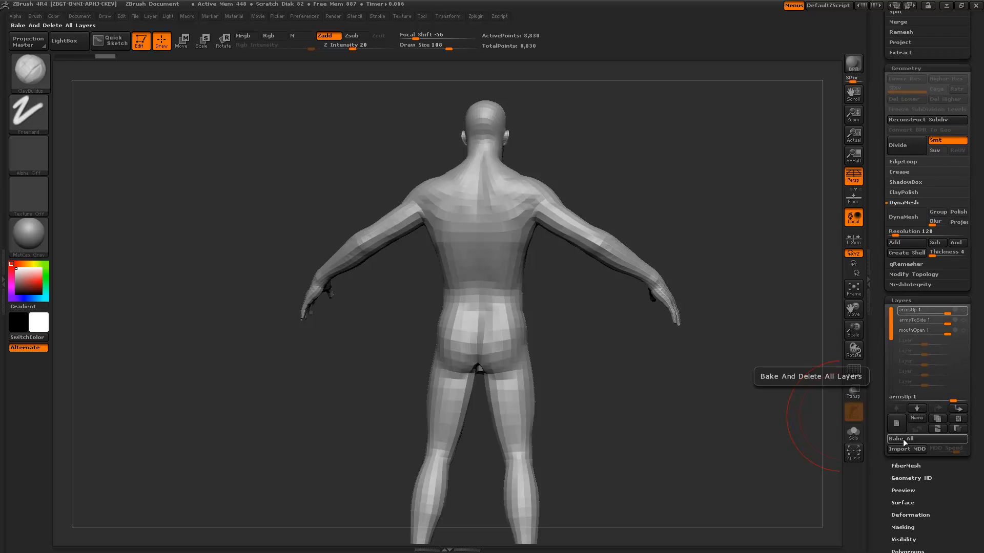
pyautogui.click(890, 441)
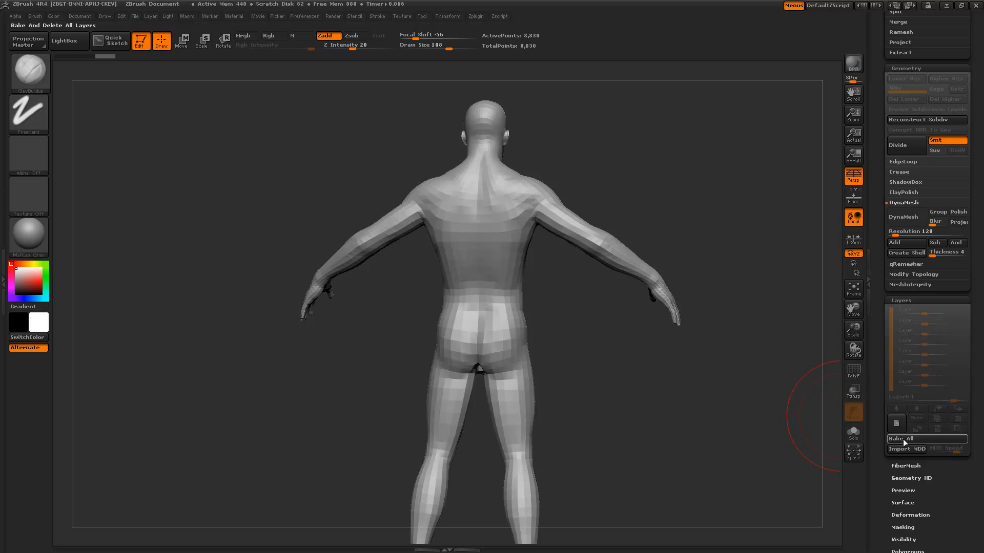
# Remesh the figure with DynaMesh at resolution 120 and close the holes in its mesh
pyautogui.scroll(5, 894, 385)
pyautogui.moveTo(894, 353); pyautogui.dragTo(892, 354)
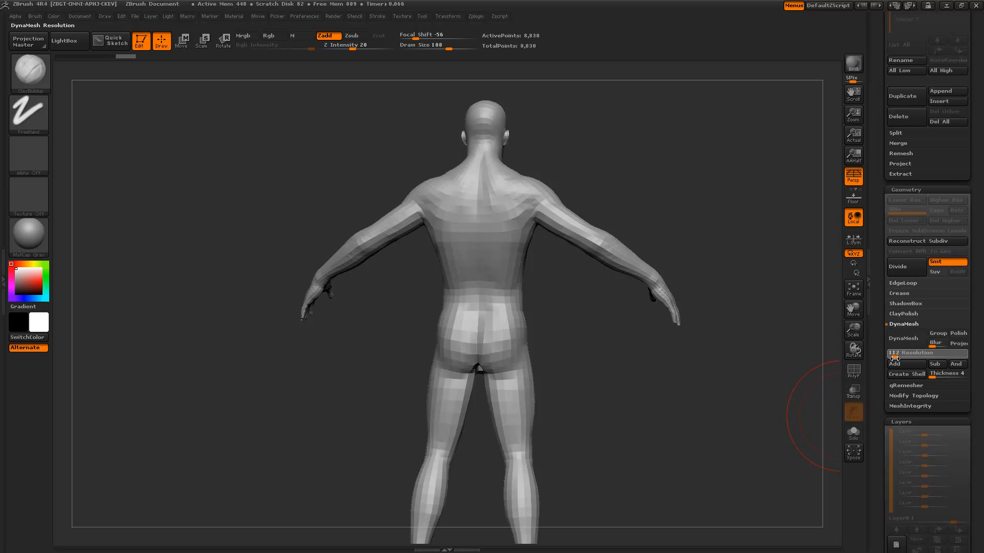
pyautogui.click(906, 338)
pyautogui.moveTo(719, 347); pyautogui.dragTo(689, 358)
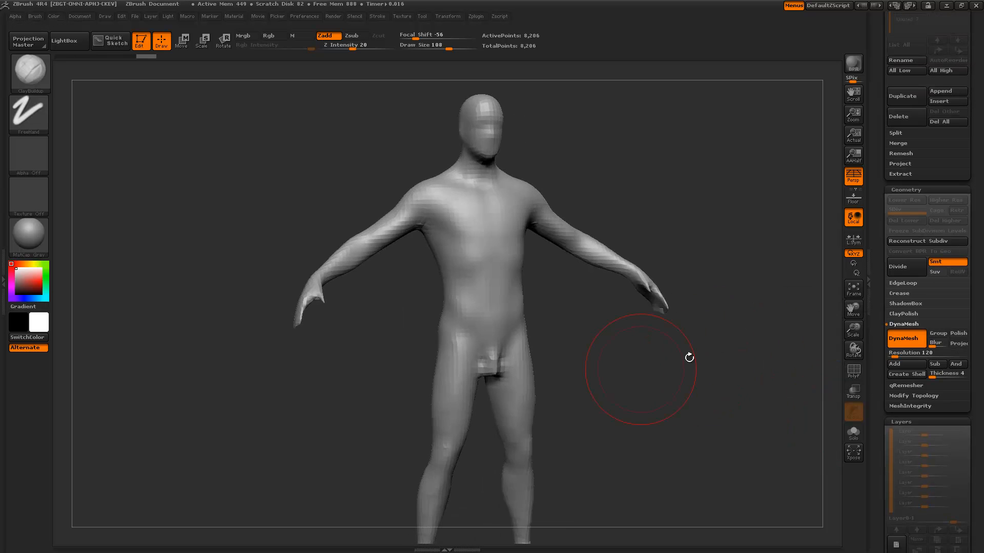
pyautogui.click(906, 395)
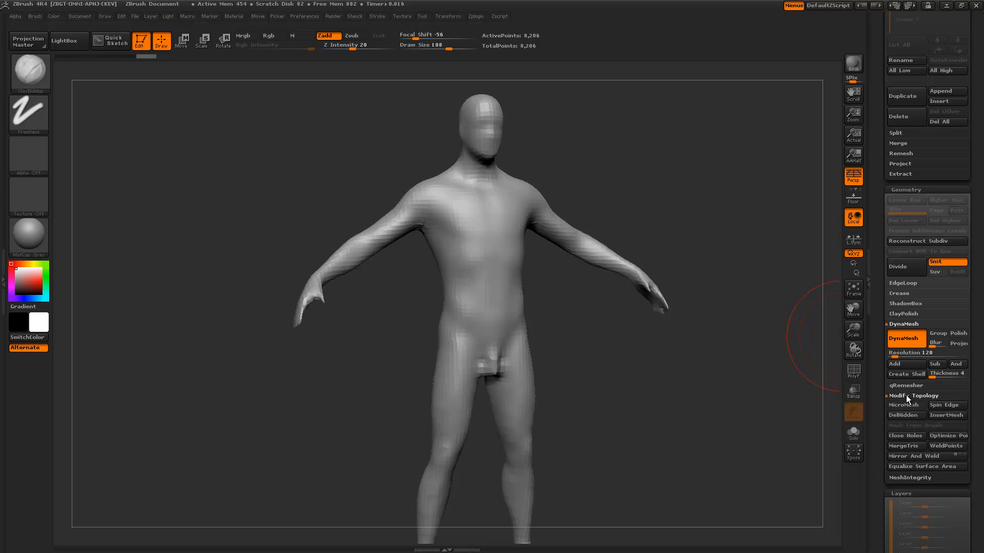
pyautogui.click(909, 438)
# Examine the remeshed male figure from the front, side and back
pyautogui.keyDown('shift'); pyautogui.moveTo(661, 379); pyautogui.dragTo(454, 297); pyautogui.keyUp('shift')
pyautogui.moveTo(569, 385); pyautogui.dragTo(635, 389)
pyautogui.moveTo(569, 270); pyautogui.dragTo(582, 276)
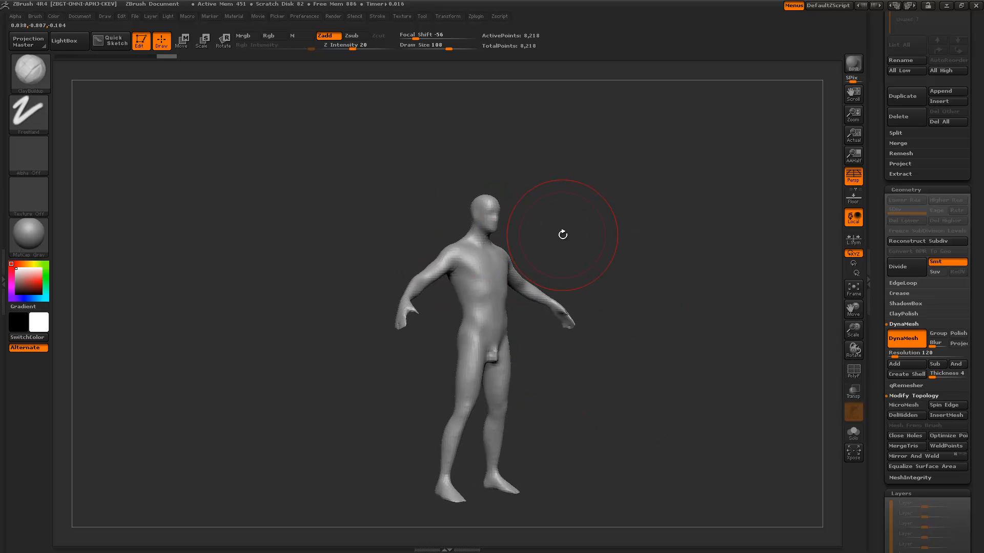
pyautogui.keyDown('alt'); pyautogui.moveTo(623, 372); pyautogui.dragTo(644, 428); pyautogui.keyUp('alt')
pyautogui.moveTo(644, 415); pyautogui.dragTo(603, 365)
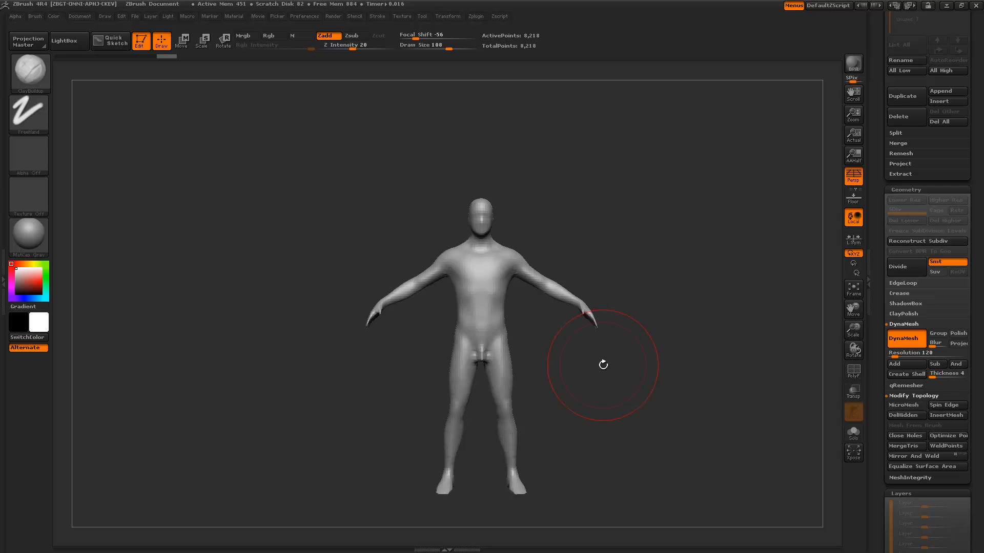
pyautogui.moveTo(606, 345)
pyautogui.keyDown('alt'); pyautogui.mouseDown()
pyautogui.moveTo(615, 405)
pyautogui.moveTo(623, 347)
pyautogui.moveTo(646, 351)
pyautogui.moveTo(584, 347)
pyautogui.moveTo(576, 363)
pyautogui.moveTo(525, 363)
pyautogui.moveTo(445, 205)
pyautogui.mouseUp(); pyautogui.keyUp('alt')
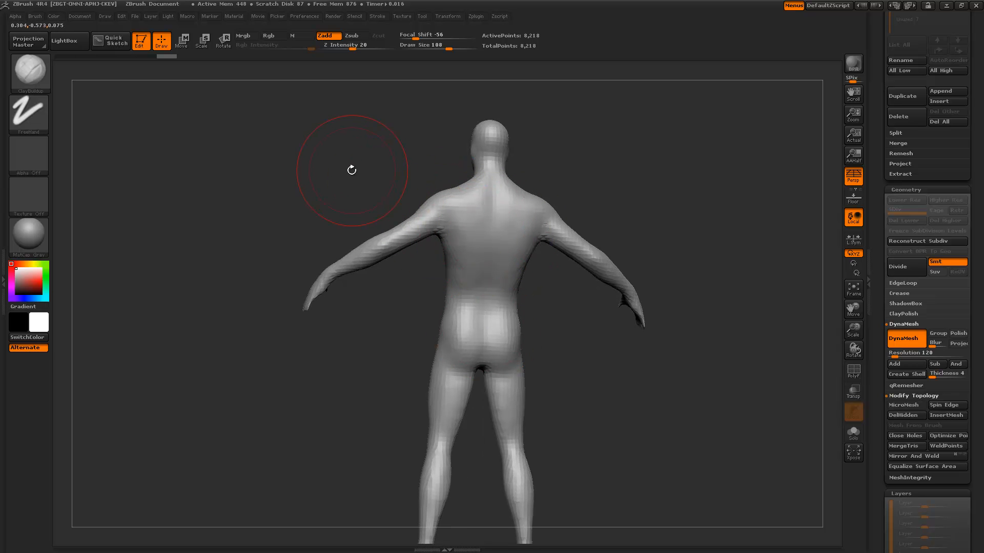
pyautogui.moveTo(352, 170)
pyautogui.mouseDown()
pyautogui.moveTo(333, 175)
pyautogui.moveTo(405, 318)
pyautogui.moveTo(393, 311)
pyautogui.moveTo(605, 321)
pyautogui.moveTo(581, 315)
pyautogui.moveTo(505, 238)
pyautogui.mouseUp()
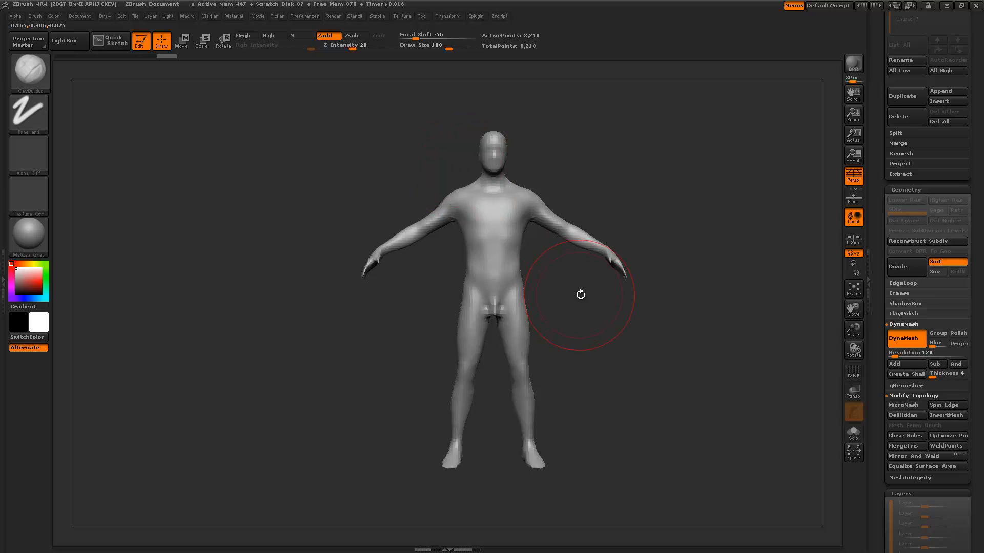
# Take the figure out of Edit mode, clear the canvas and load Ryan_Kingslien_Anatomy_Model.ZTL from the LightBox tools
pyautogui.press('t')
pyautogui.hotkey('ctrl', 'n')
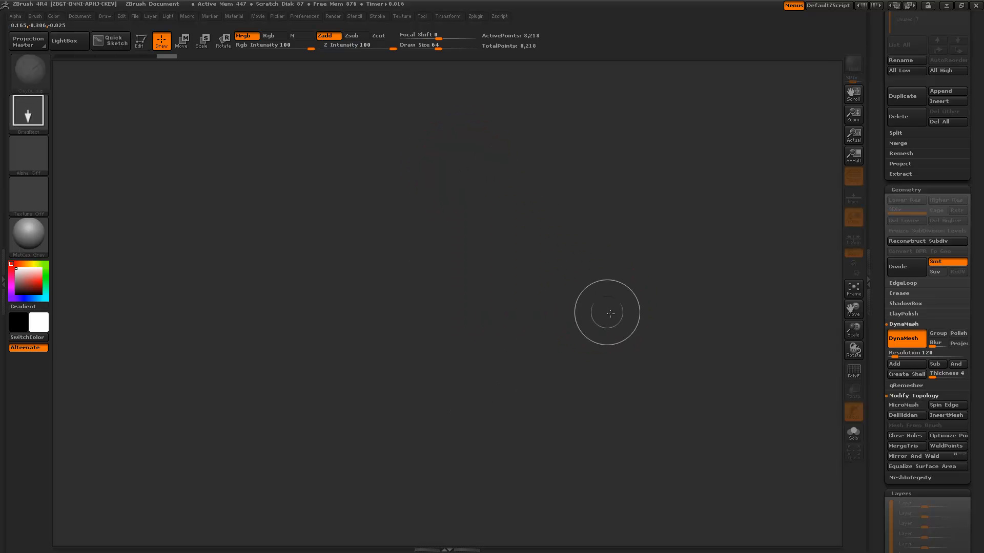
pyautogui.press(',')
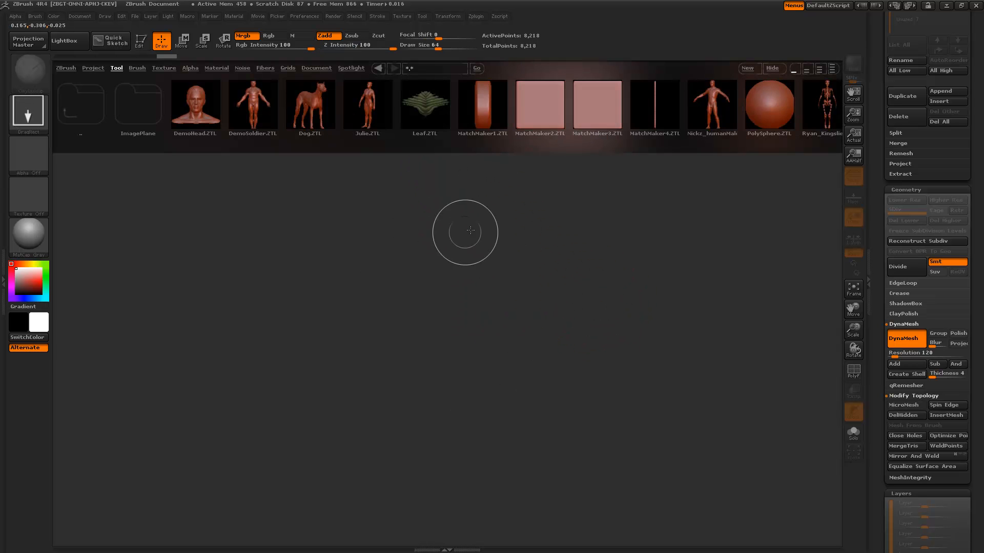
pyautogui.moveTo(546, 119); pyautogui.dragTo(260, 123)
pyautogui.click(184, 110)
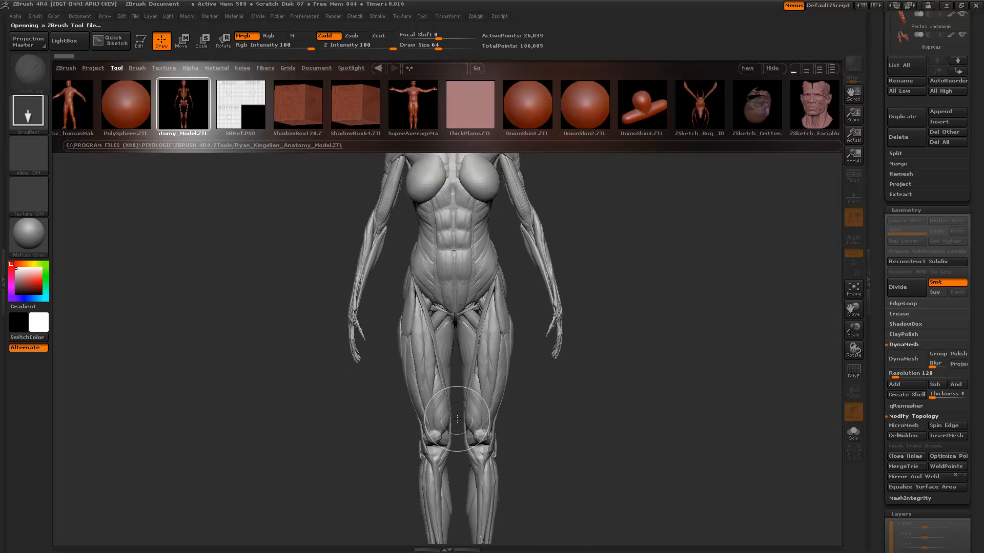
# Put the anatomy model into Edit mode, view its upper body from the front and show its subtool list
pyautogui.press('t')
pyautogui.keyDown('shift'); pyautogui.moveTo(613, 398); pyautogui.dragTo(632, 393); pyautogui.keyUp('shift')
pyautogui.keyDown('alt'); pyautogui.moveTo(646, 334); pyautogui.dragTo(637, 391); pyautogui.keyUp('alt')
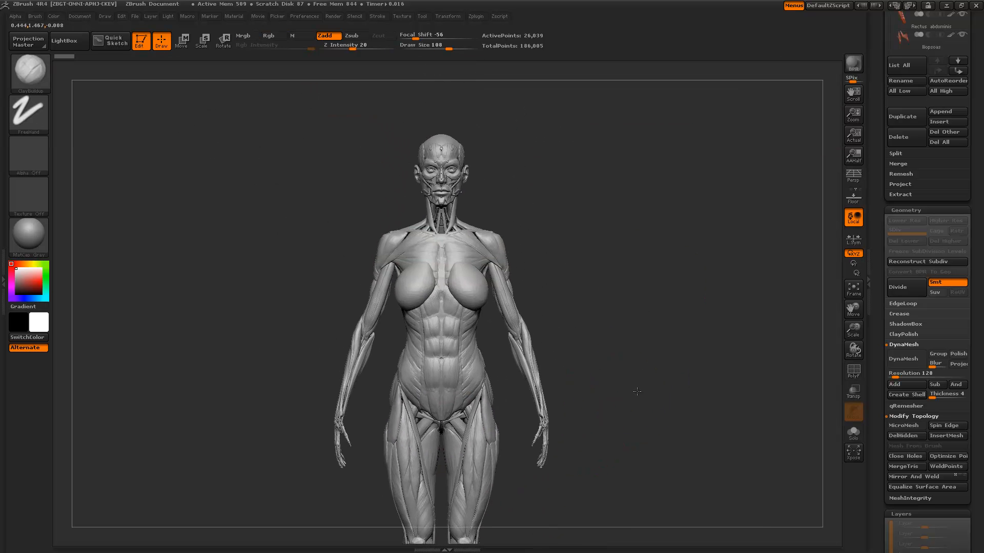
pyautogui.scroll(5, 893, 200)
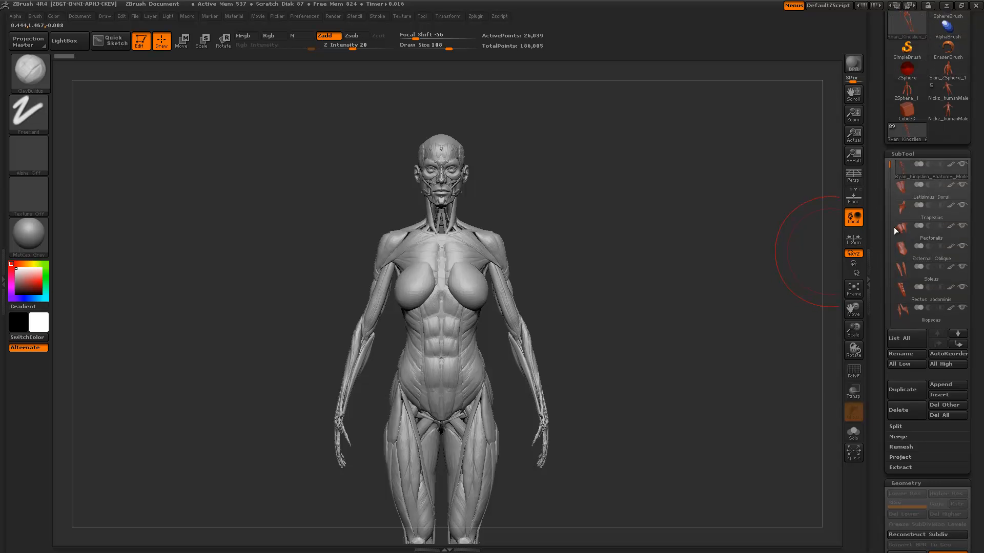
# Isolate the anatomy model's skeleton subtool with Solo and view its upper body
pyautogui.click(850, 436)
pyautogui.keyDown('alt'); pyautogui.moveTo(663, 349); pyautogui.dragTo(616, 388); pyautogui.keyUp('alt')
pyautogui.keyDown('alt'); pyautogui.moveTo(630, 228); pyautogui.dragTo(645, 388); pyautogui.keyUp('alt')
pyautogui.keyDown('alt'); pyautogui.moveTo(633, 289); pyautogui.dragTo(641, 251); pyautogui.keyUp('alt')
pyautogui.moveTo(561, 309); pyautogui.dragTo(619, 355)
pyautogui.moveTo(697, 353)
pyautogui.mouseDown()
pyautogui.moveTo(724, 340)
pyautogui.moveTo(553, 264)
pyautogui.mouseUp()
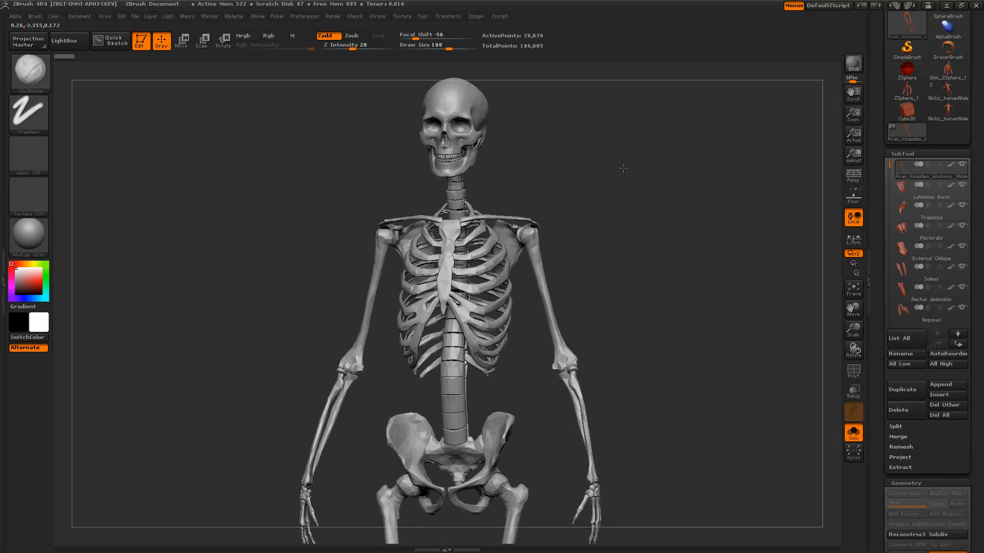
# Examine the skeleton's ribcage, spine and skull up close, then frame the whole skeleton
pyautogui.keyDown('alt'); pyautogui.moveTo(621, 168); pyautogui.dragTo(651, 305); pyautogui.keyUp('alt')
pyautogui.moveTo(600, 274); pyautogui.dragTo(637, 273)
pyautogui.keyDown('alt'); pyautogui.moveTo(582, 237); pyautogui.dragTo(676, 384); pyautogui.keyUp('alt')
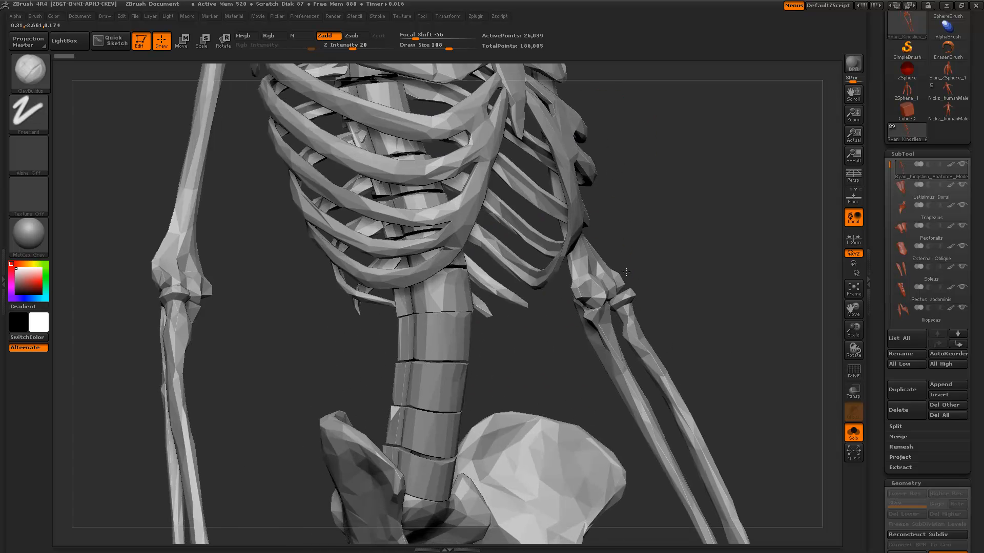
pyautogui.keyDown('alt'); pyautogui.moveTo(656, 215); pyautogui.dragTo(663, 374); pyautogui.keyUp('alt')
pyautogui.keyDown('alt'); pyautogui.moveTo(663, 164); pyautogui.dragTo(650, 402); pyautogui.keyUp('alt')
pyautogui.keyDown('alt'); pyautogui.moveTo(606, 191); pyautogui.dragTo(610, 344); pyautogui.keyUp('alt')
pyautogui.moveTo(603, 245); pyautogui.dragTo(496, 189)
pyautogui.moveTo(345, 221); pyautogui.dragTo(450, 192)
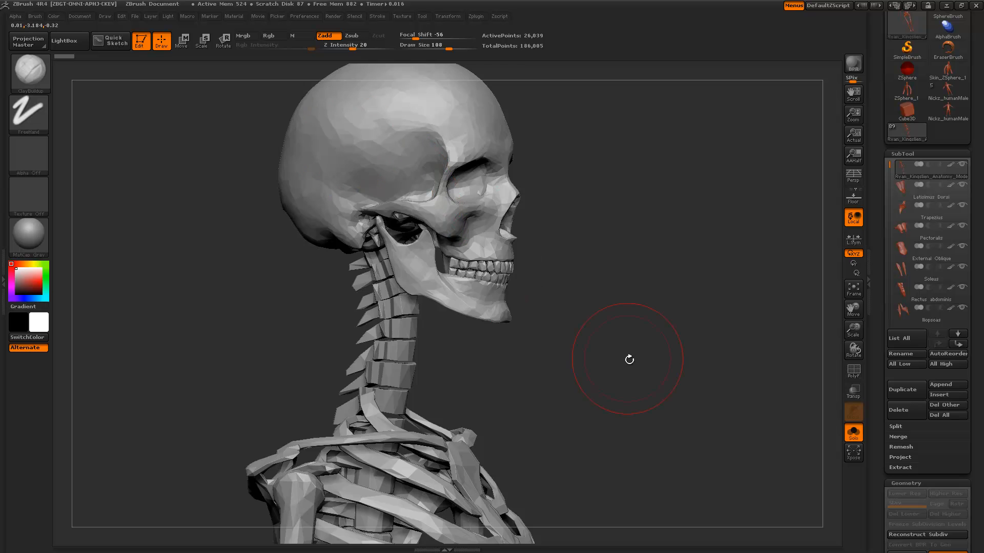
pyautogui.moveTo(629, 358); pyautogui.dragTo(538, 184)
pyautogui.press('f')
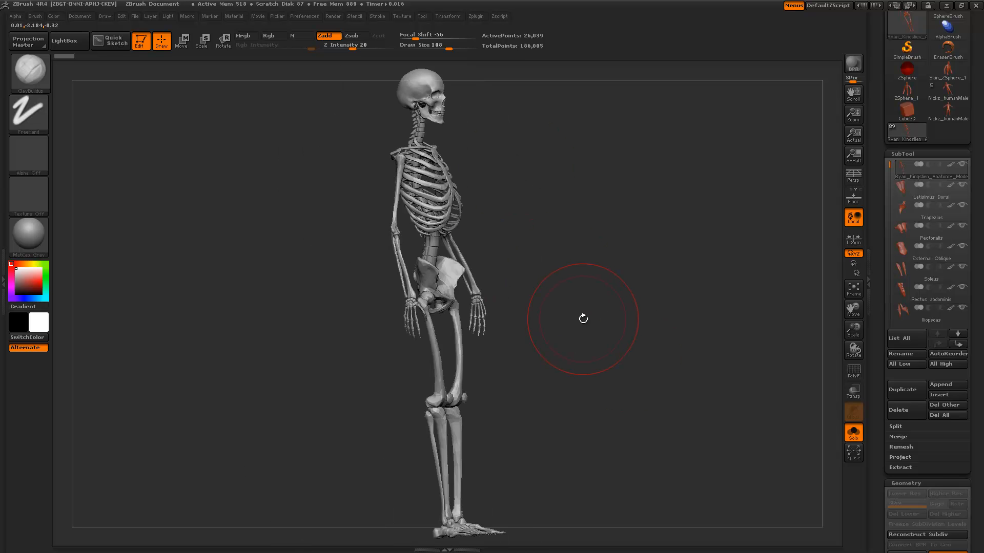
# View the skeleton from the front, take it out of Edit mode and clear the canvas
pyautogui.moveTo(583, 319)
pyautogui.mouseDown()
pyautogui.moveTo(492, 246)
pyautogui.moveTo(652, 267)
pyautogui.moveTo(528, 223)
pyautogui.mouseUp()
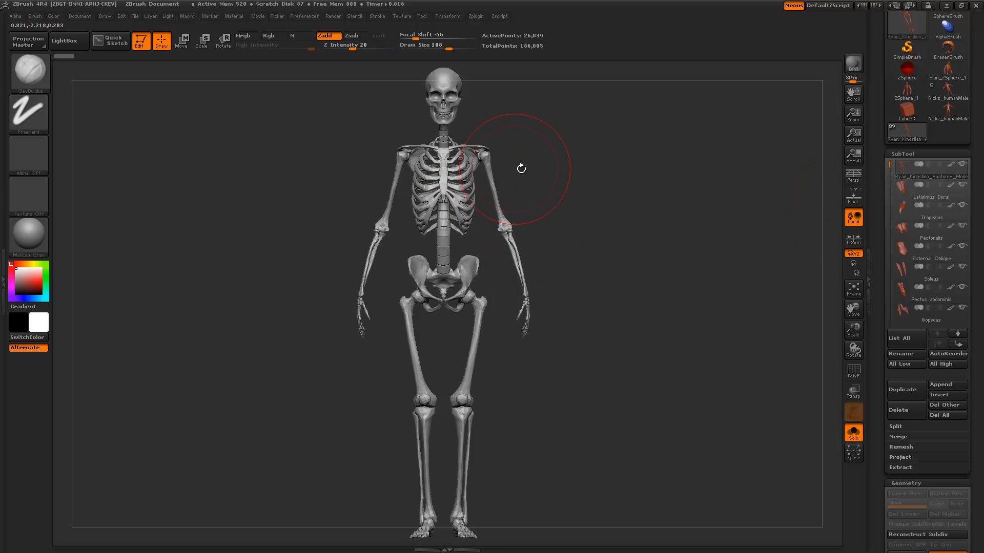
pyautogui.press('t')
pyautogui.hotkey('ctrl', 'n')
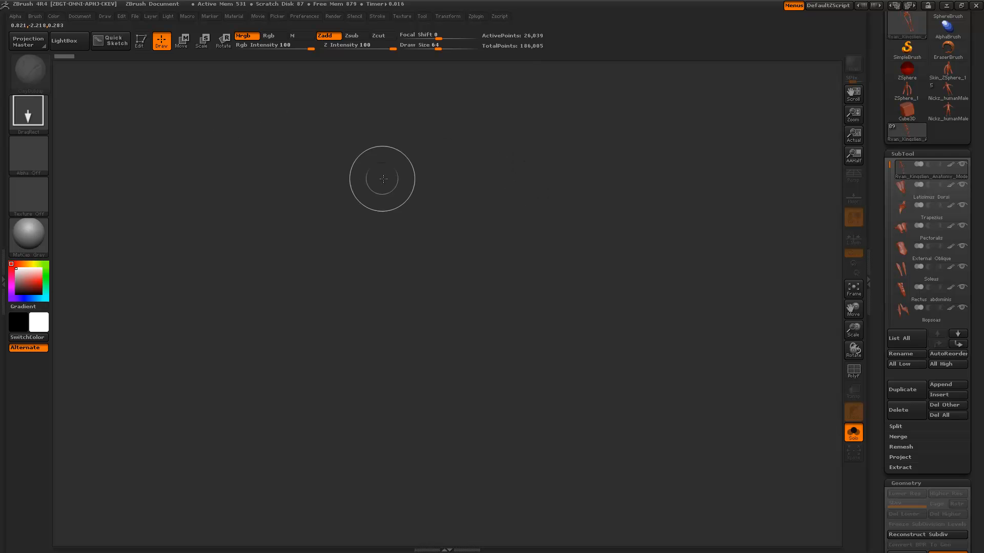
# Open 8HeadMan_Ryan_Kingslien.ZPR from the Mannequin projects in LightBox without saving the current project
pyautogui.press(',')
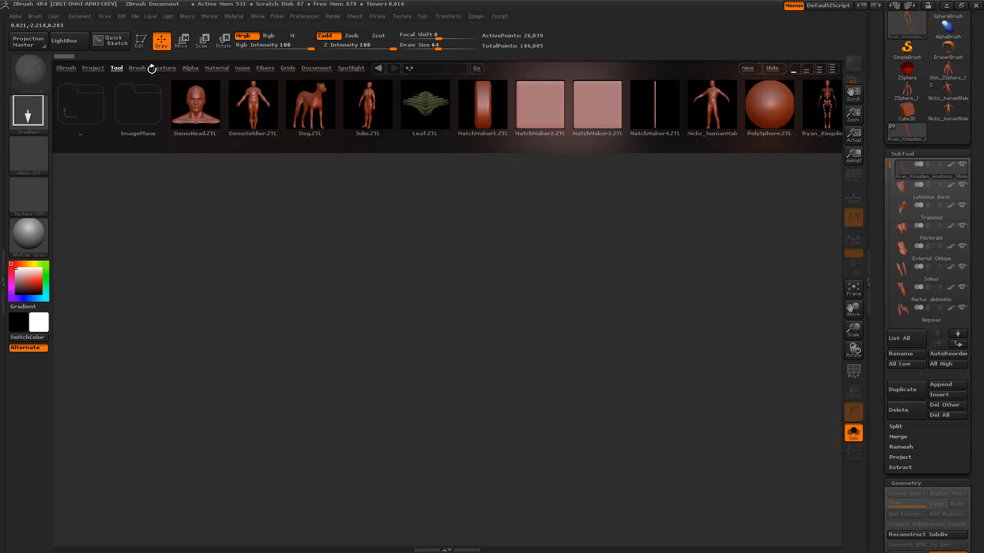
pyautogui.press(',')
pyautogui.press(',')
pyautogui.click(93, 69)
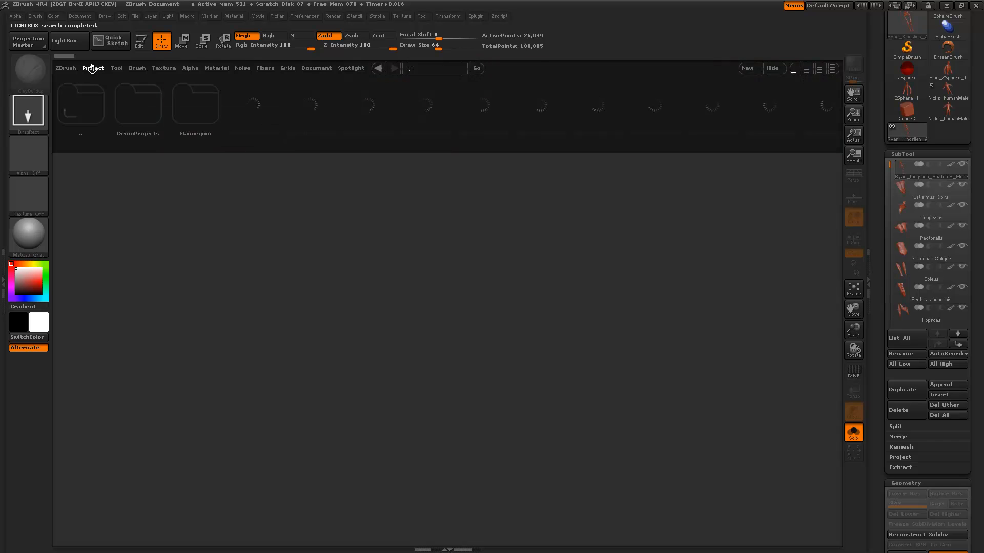
pyautogui.click(194, 109)
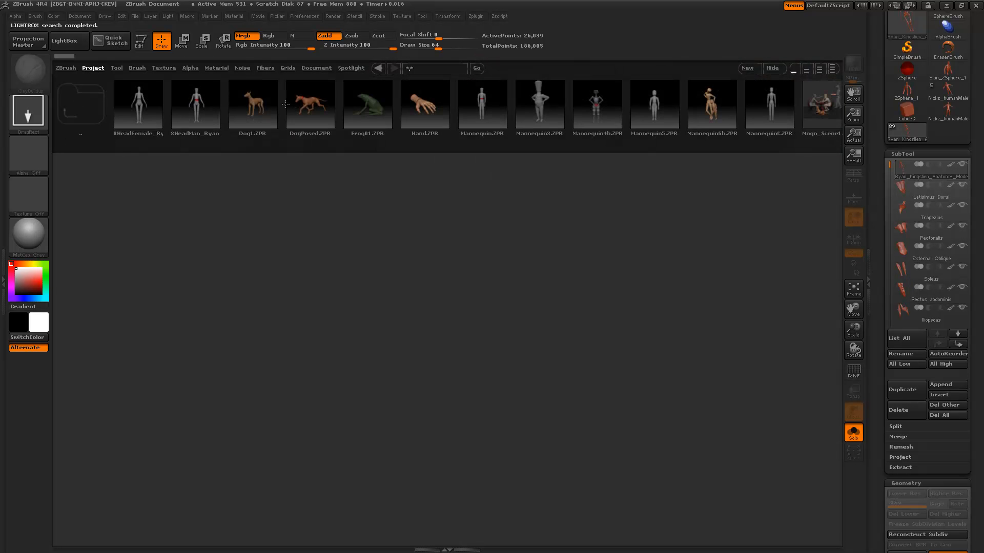
pyautogui.moveTo(577, 107); pyautogui.dragTo(624, 106)
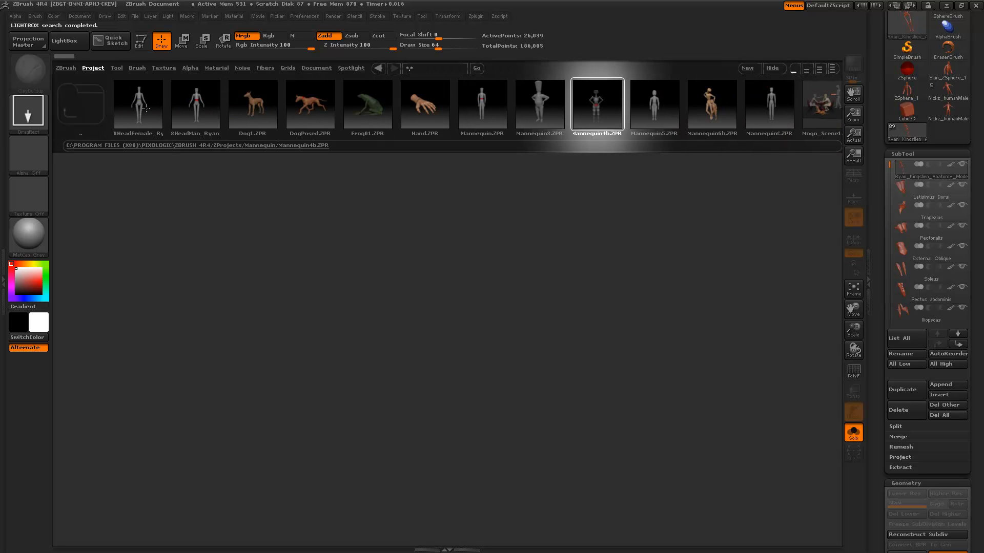
pyautogui.doubleClick(210, 114)
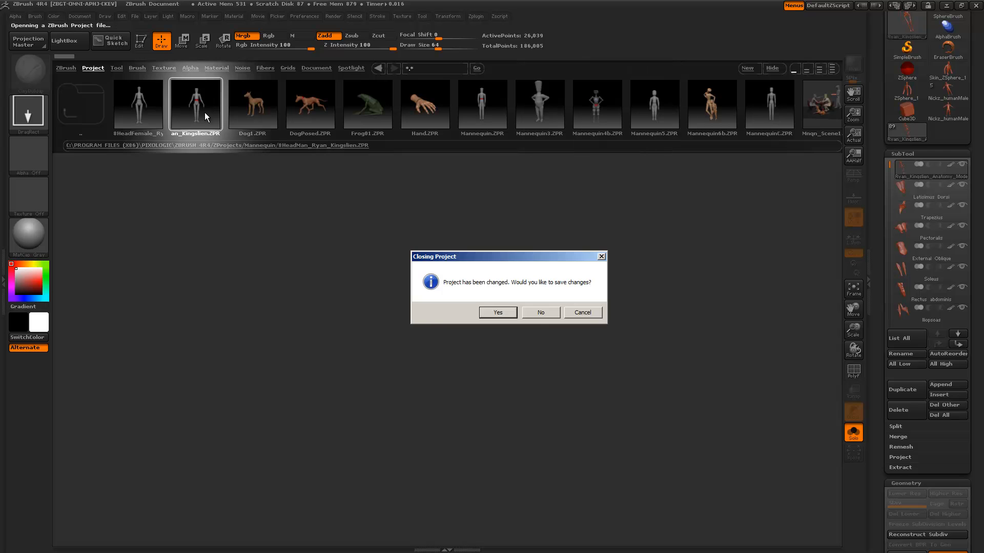
pyautogui.click(540, 312)
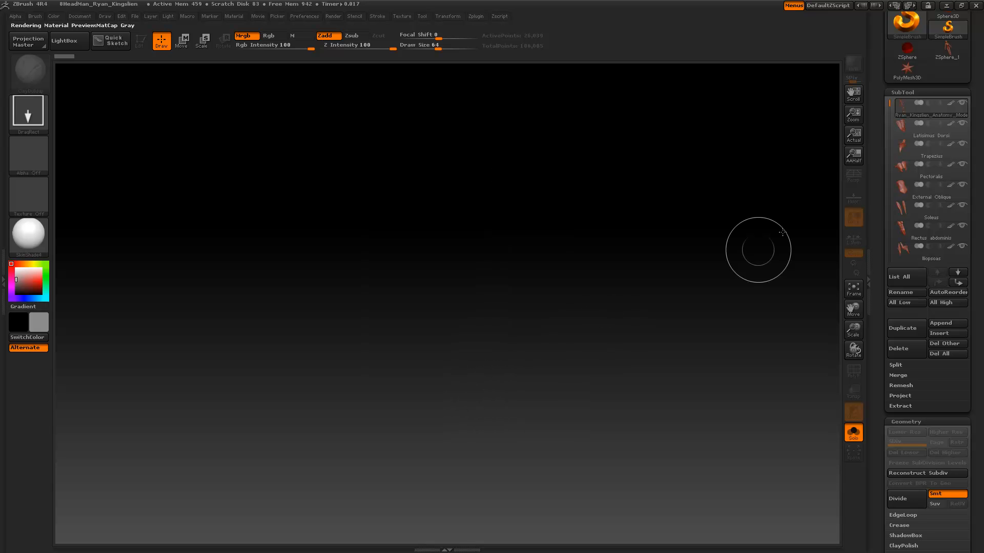
# Reload 8HeadMan_Ryan_Kingslien.ZPR without saving and select the ZSphere_1 mannequin as the active tool
pyautogui.moveTo(881, 166); pyautogui.dragTo(880, 217)
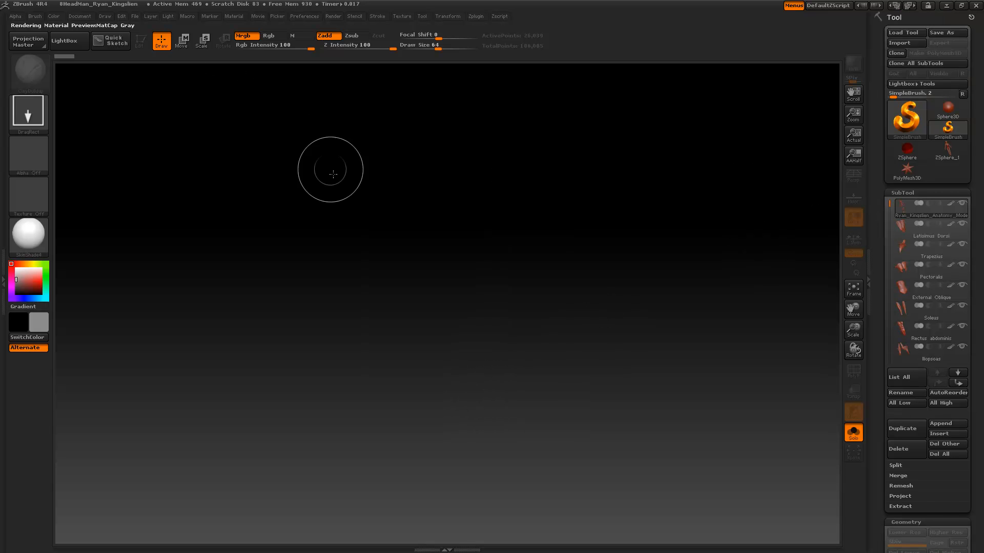
pyautogui.press(',')
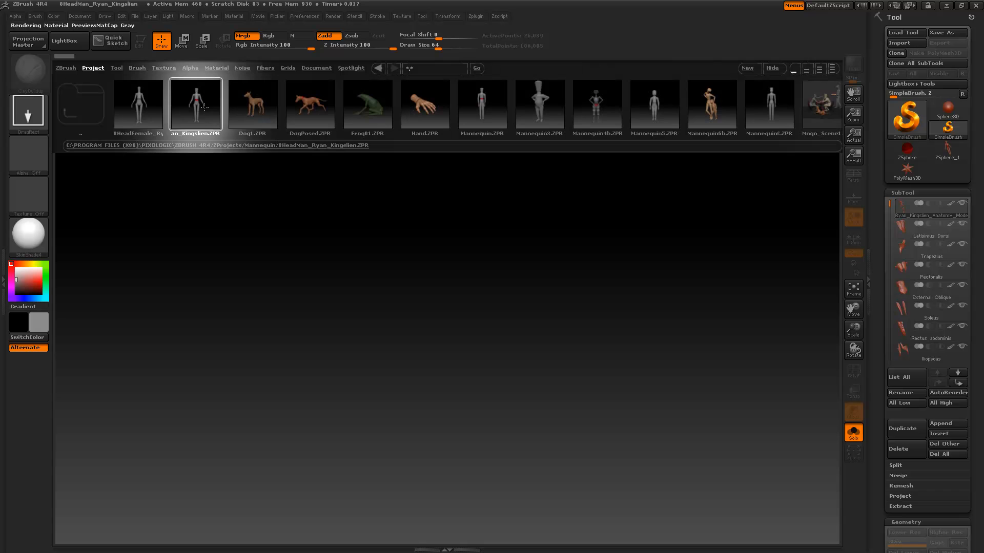
pyautogui.doubleClick(185, 111)
pyautogui.click(539, 314)
pyautogui.click(947, 154)
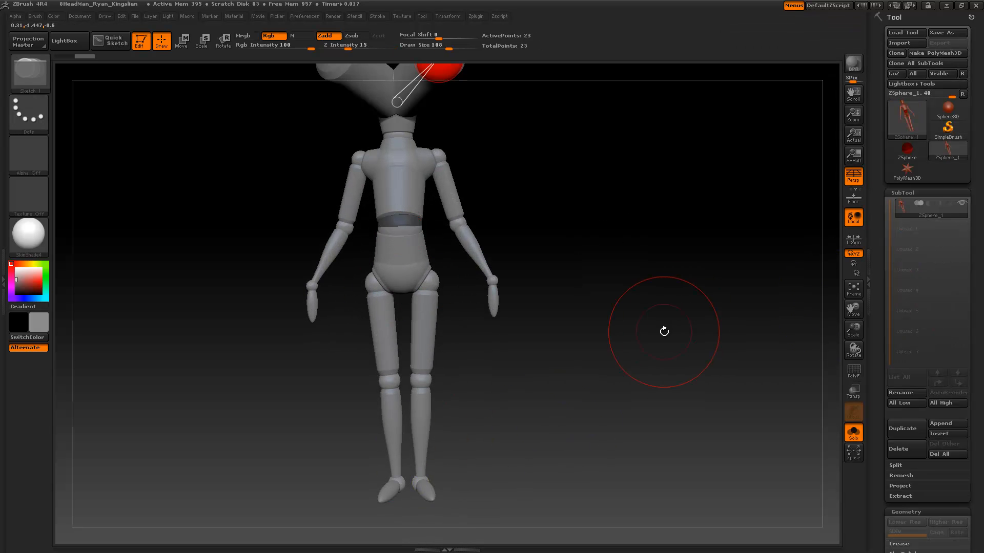
# Set the draw size to 32 and move the mannequin's knees and ankles outward, working from behind
pyautogui.moveTo(631, 354); pyautogui.dragTo(665, 336)
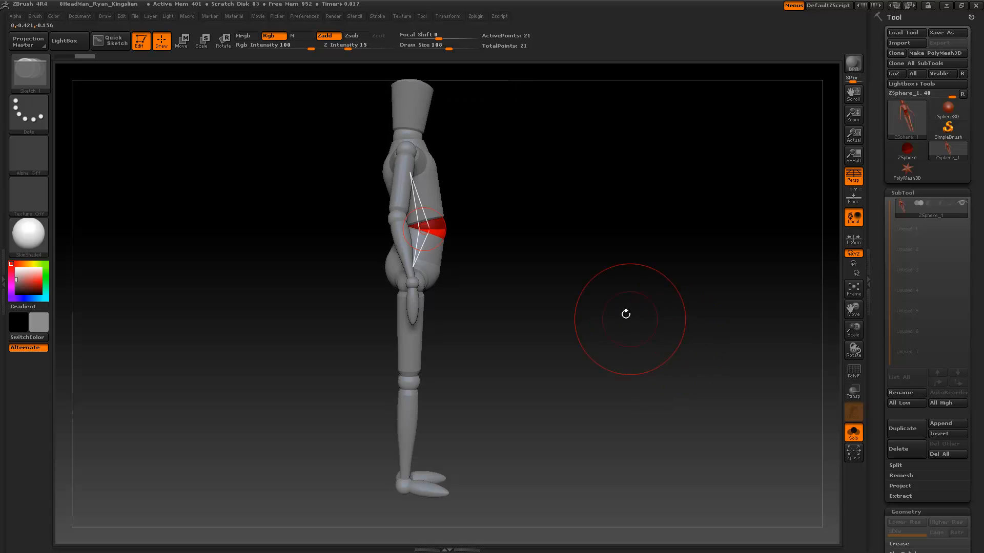
pyautogui.moveTo(605, 268); pyautogui.dragTo(589, 325)
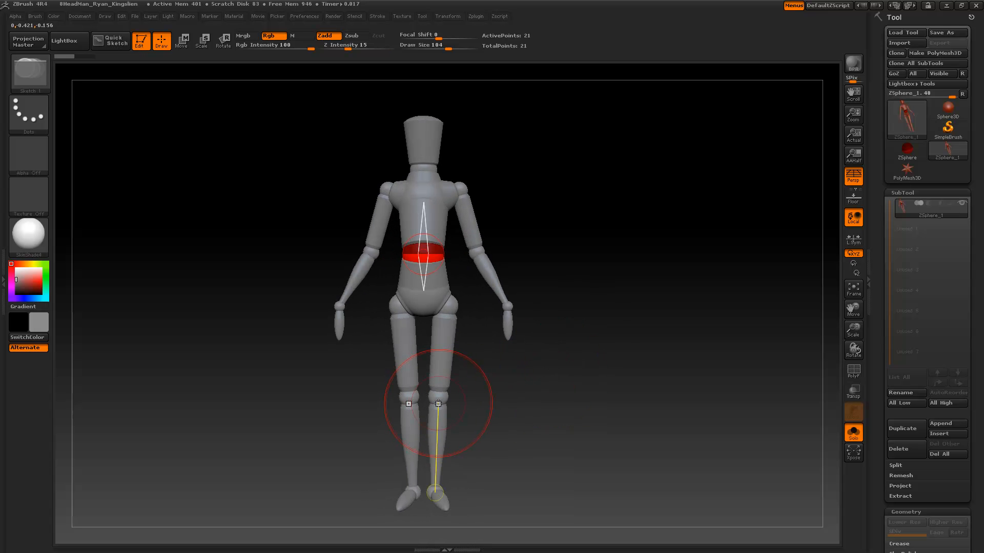
pyautogui.press('[')
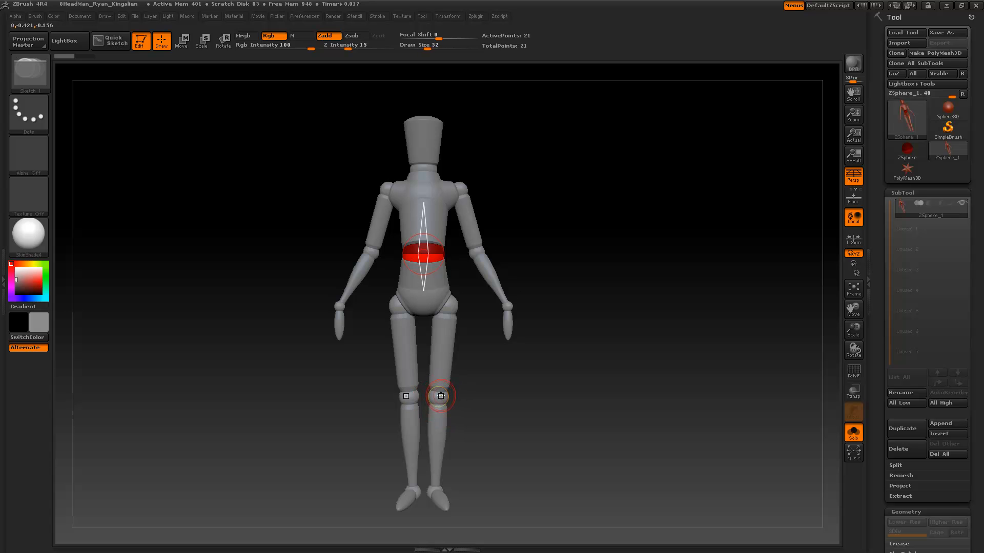
pyautogui.press('w')
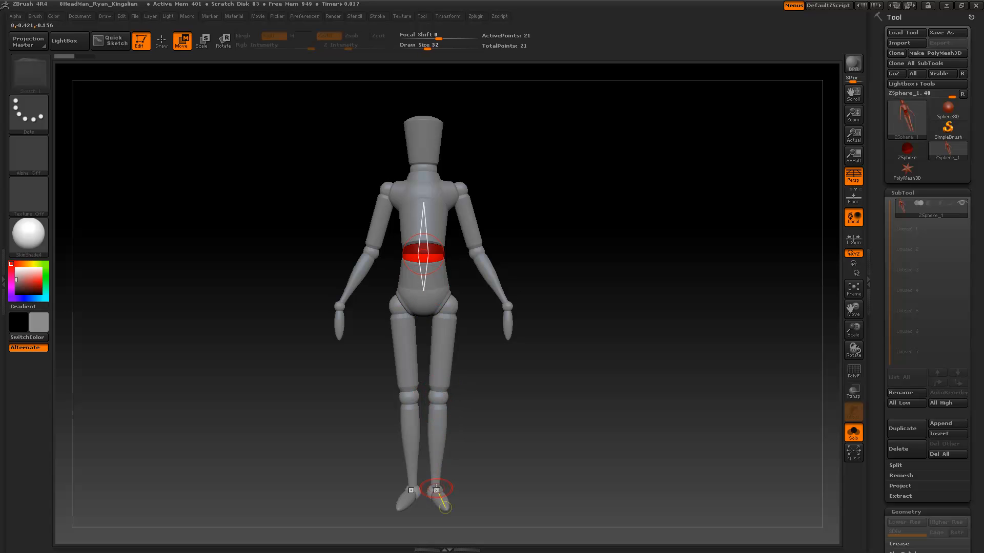
pyautogui.moveTo(562, 446); pyautogui.dragTo(459, 445)
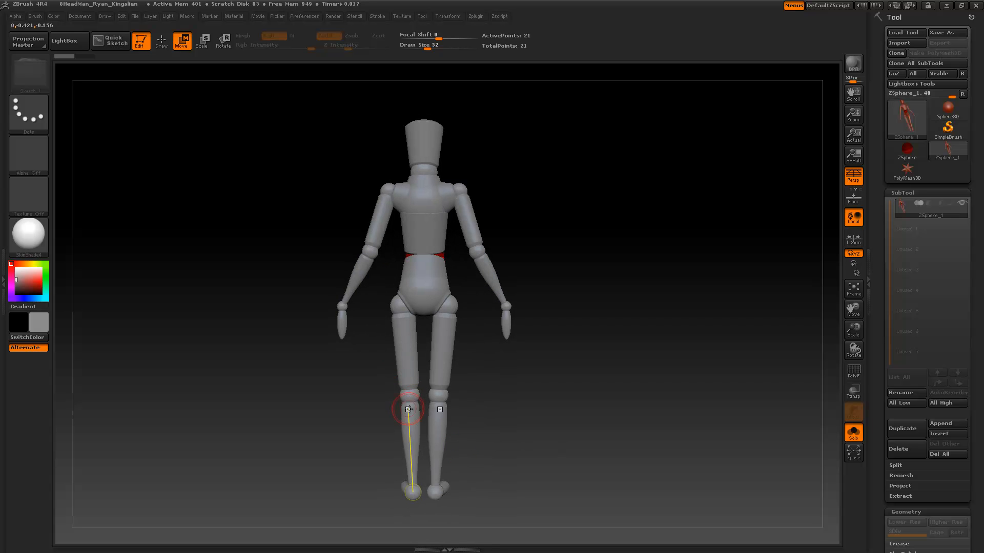
pyautogui.moveTo(410, 397); pyautogui.dragTo(397, 397)
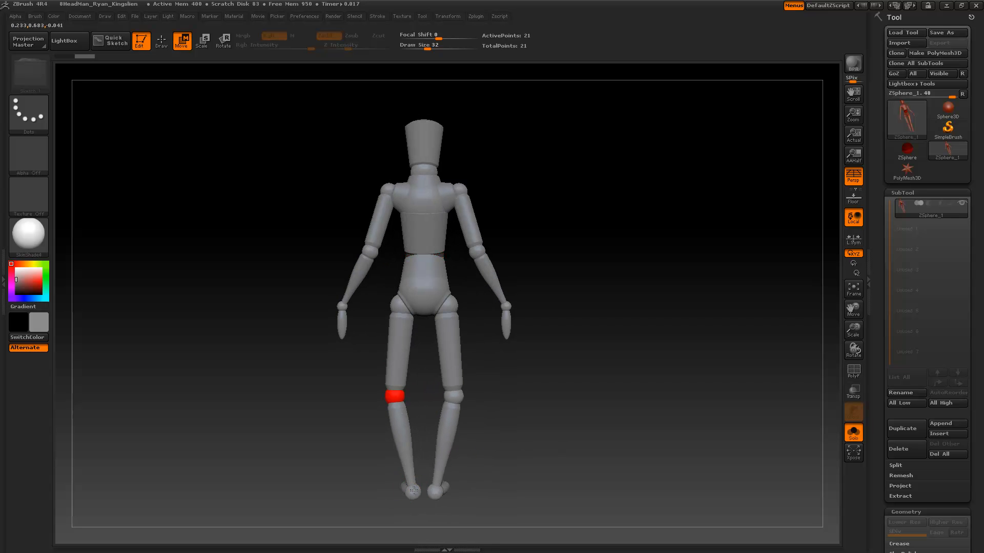
pyautogui.moveTo(411, 486); pyautogui.dragTo(384, 488)
# Move the mannequin's elbows and hands outward so the arms spread away from the body
pyautogui.keyDown('alt'); pyautogui.moveTo(519, 421); pyautogui.dragTo(515, 471); pyautogui.keyUp('alt')
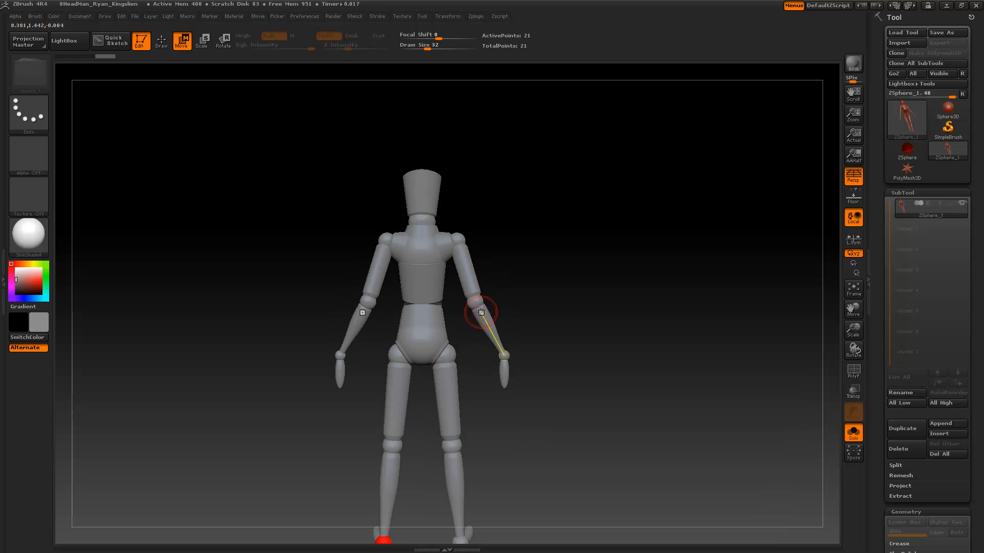
pyautogui.moveTo(475, 300); pyautogui.dragTo(500, 298)
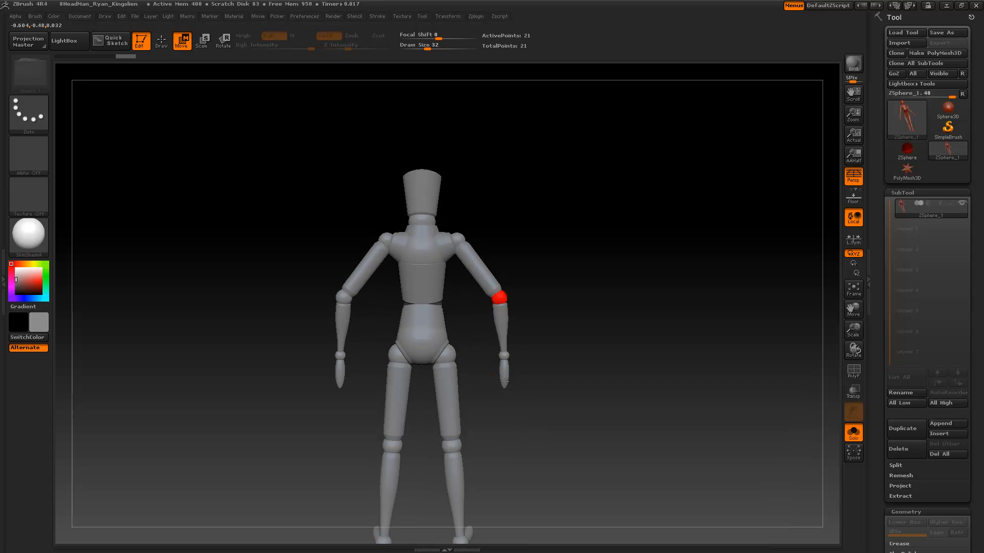
pyautogui.moveTo(504, 383); pyautogui.dragTo(556, 373)
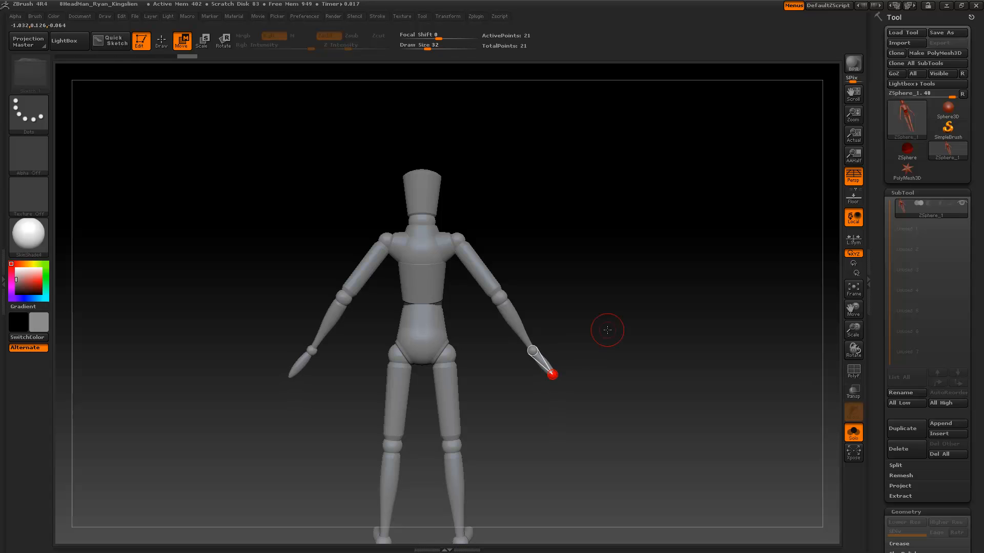
# Turn off perspective and, from the side, shift the lower-leg joints to bend the knees slightly forward and pull the waist sphere inward
pyautogui.moveTo(608, 330); pyautogui.dragTo(499, 328)
pyautogui.keyDown('alt'); pyautogui.moveTo(703, 397); pyautogui.dragTo(562, 375); pyautogui.keyUp('alt')
pyautogui.press('p')
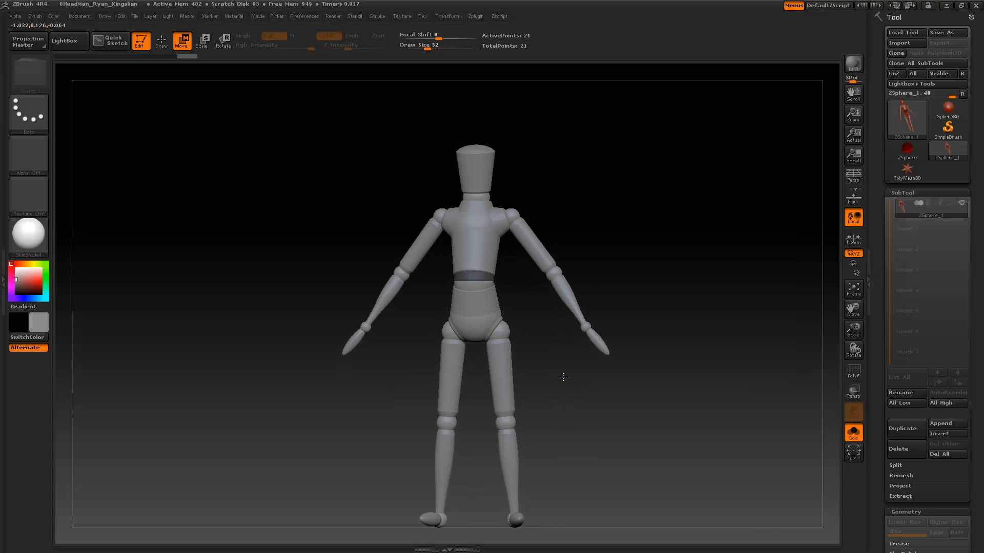
pyautogui.keyDown('alt'); pyautogui.moveTo(576, 482); pyautogui.dragTo(518, 407); pyautogui.keyUp('alt')
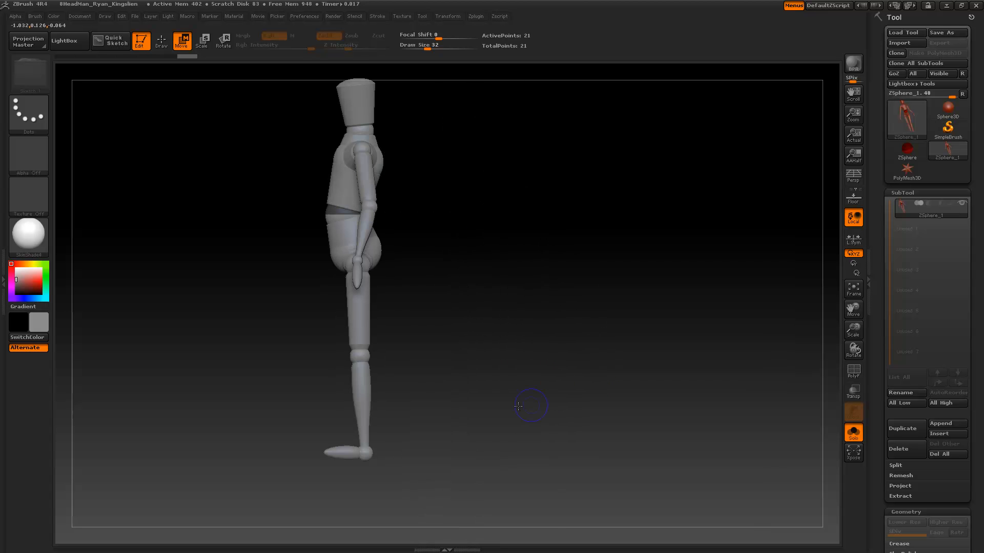
pyautogui.moveTo(325, 451); pyautogui.dragTo(329, 459)
pyautogui.moveTo(294, 410); pyautogui.dragTo(345, 409)
pyautogui.keyDown('alt'); pyautogui.moveTo(382, 371); pyautogui.dragTo(477, 381); pyautogui.keyUp('alt')
pyautogui.moveTo(413, 357); pyautogui.dragTo(558, 285)
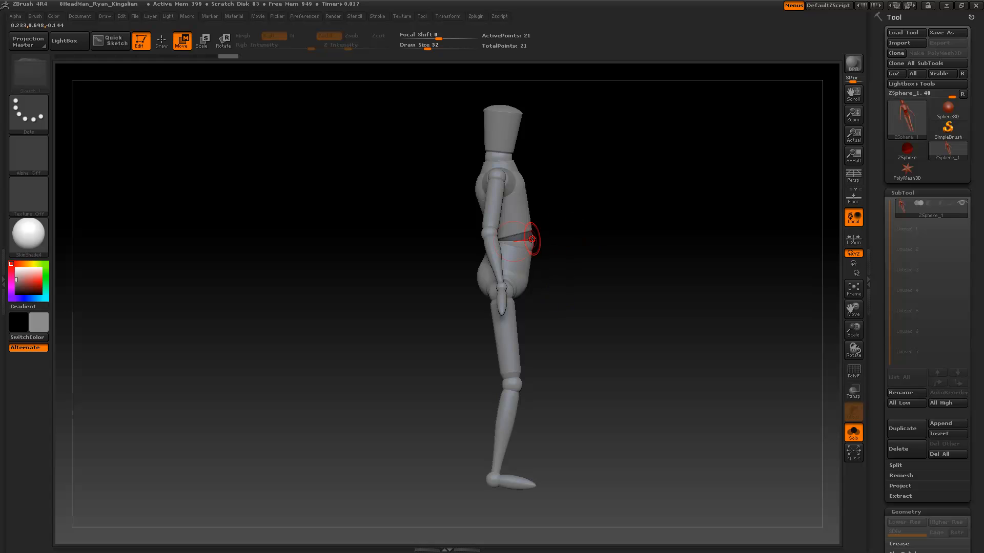
pyautogui.moveTo(531, 238); pyautogui.dragTo(520, 239)
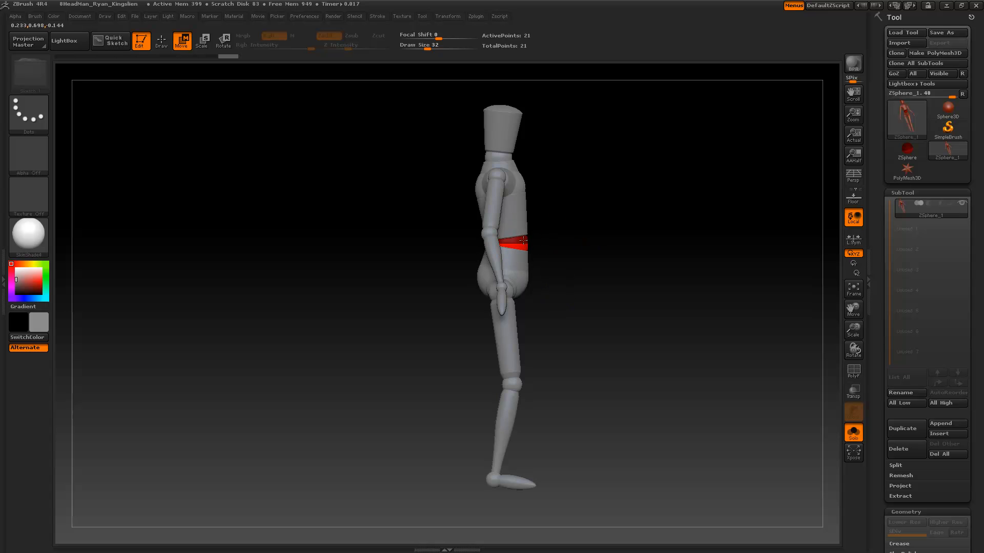
# Preview the mannequin's adaptive skin, make it into a mesh and select Skin_ZSphere_1 as the active tool
pyautogui.moveTo(625, 292); pyautogui.dragTo(877, 167)
pyautogui.press('a')
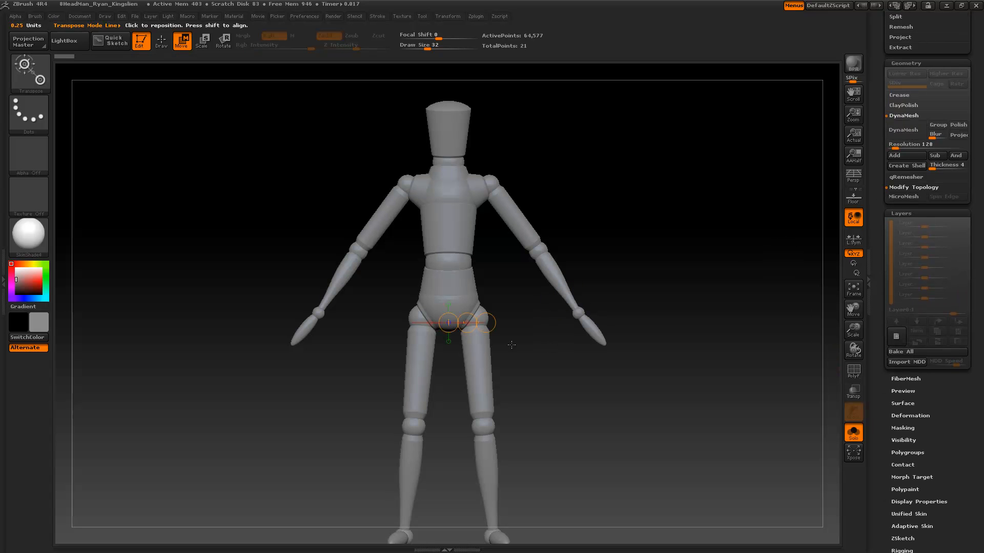
pyautogui.moveTo(885, 427); pyautogui.dragTo(889, 358)
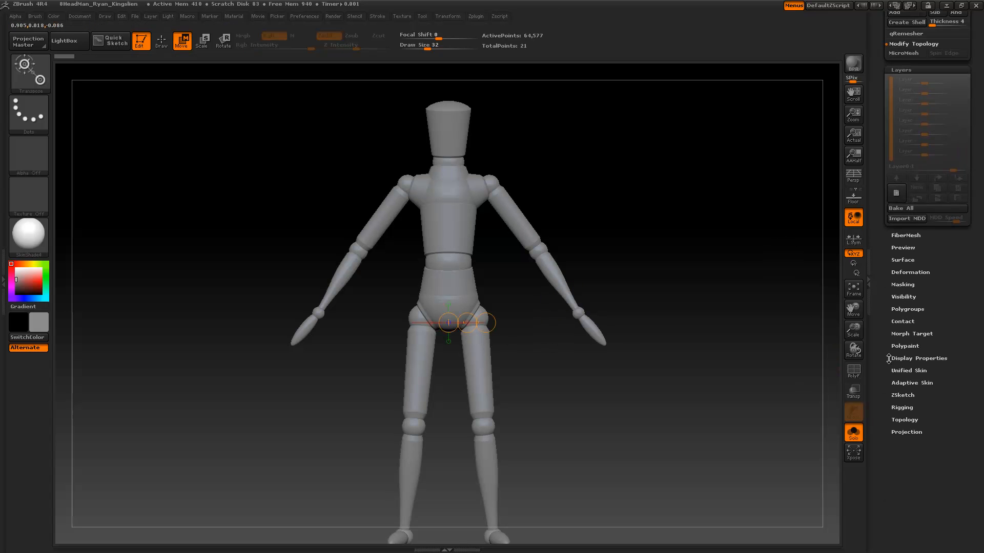
pyautogui.click(908, 383)
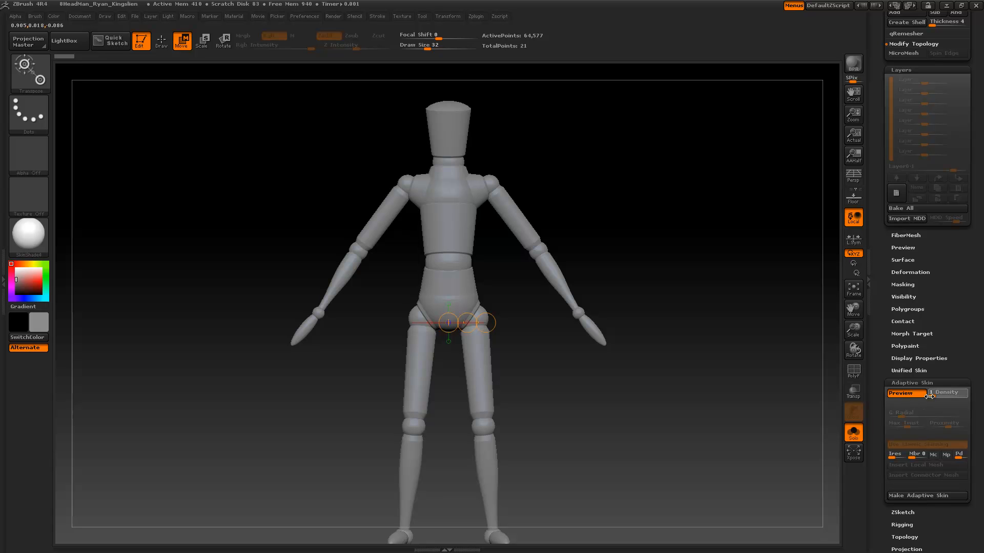
pyautogui.click(904, 498)
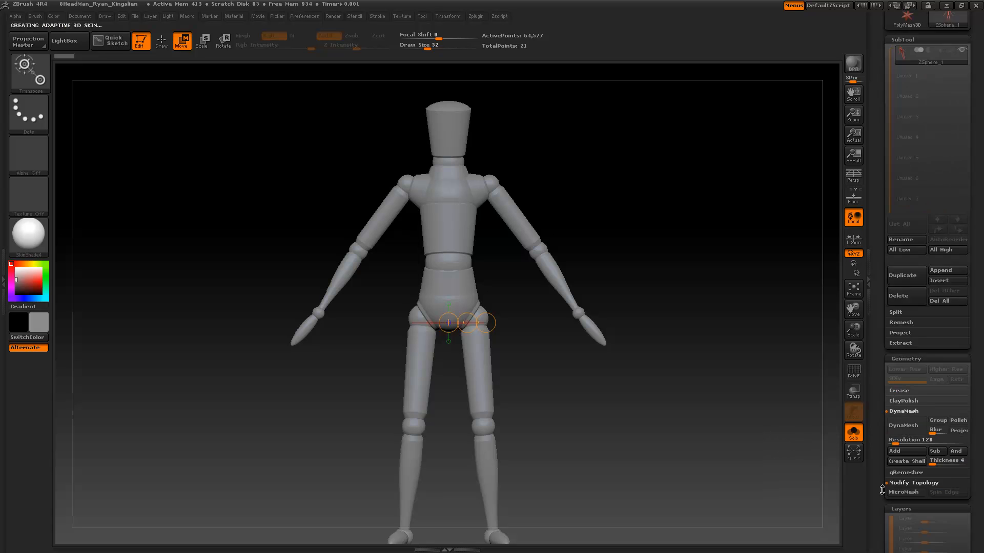
pyautogui.click(943, 152)
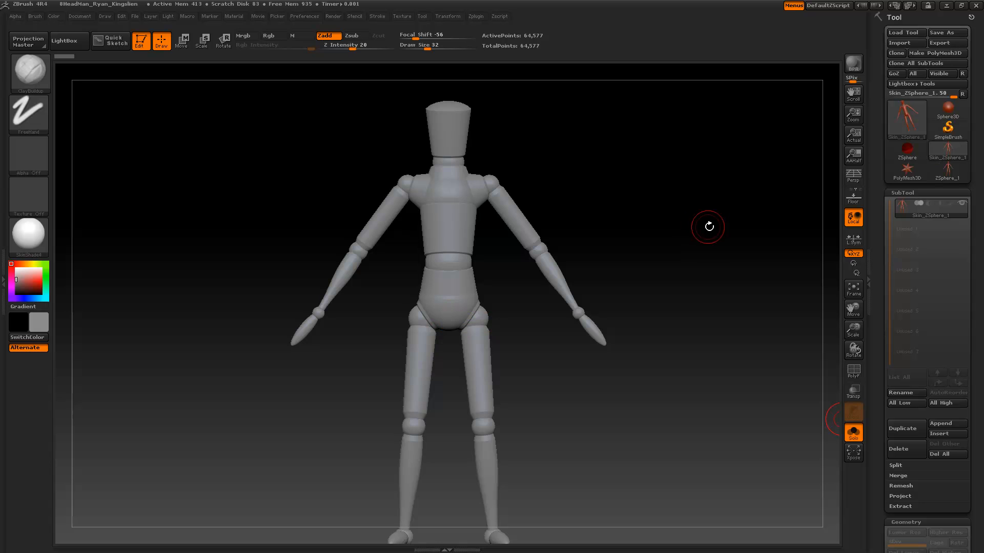
# Relax the skinned mannequin with a value of 37 and apply a Polish By Groups deformation
pyautogui.moveTo(694, 228); pyautogui.dragTo(845, 333)
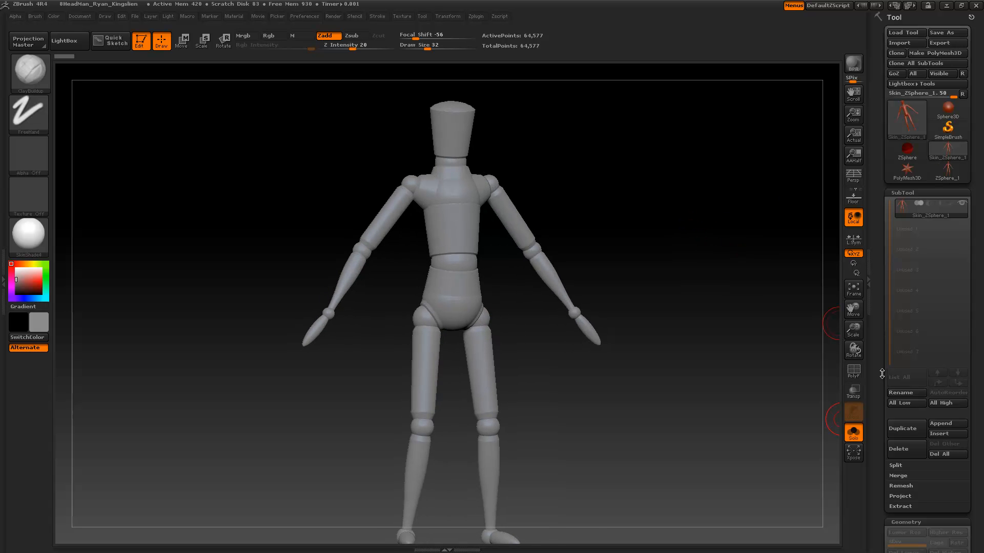
pyautogui.moveTo(881, 373); pyautogui.dragTo(876, 221)
pyautogui.click(905, 322)
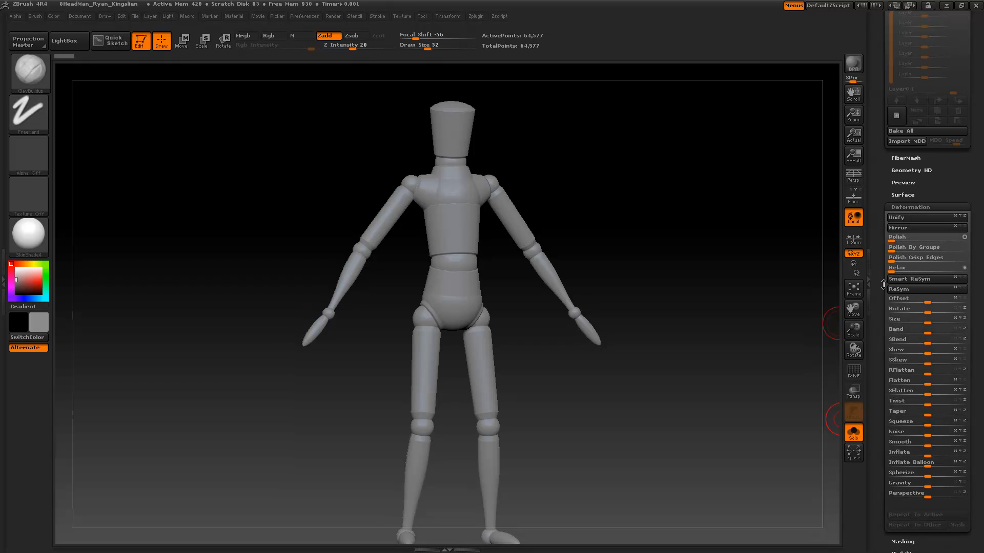
pyautogui.click(894, 271)
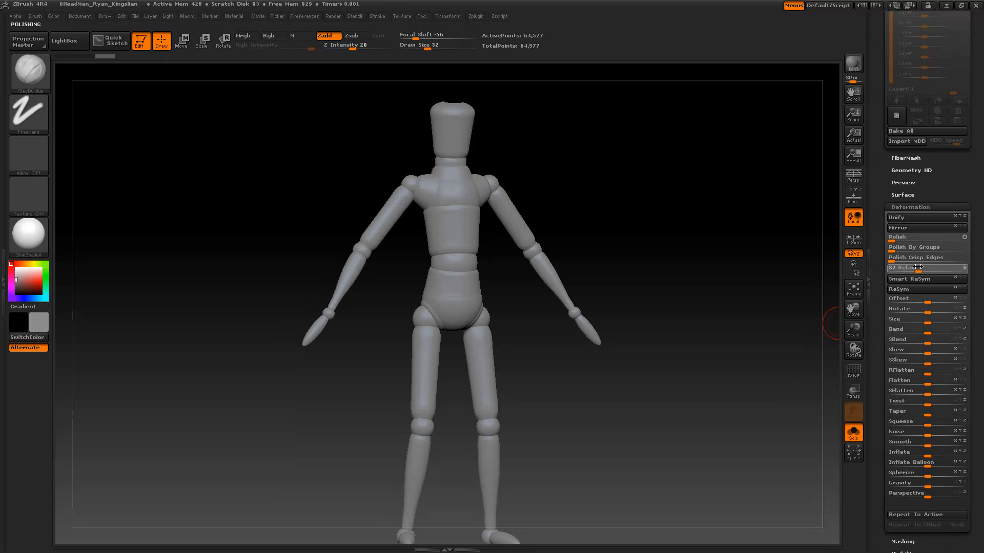
pyautogui.click(896, 250)
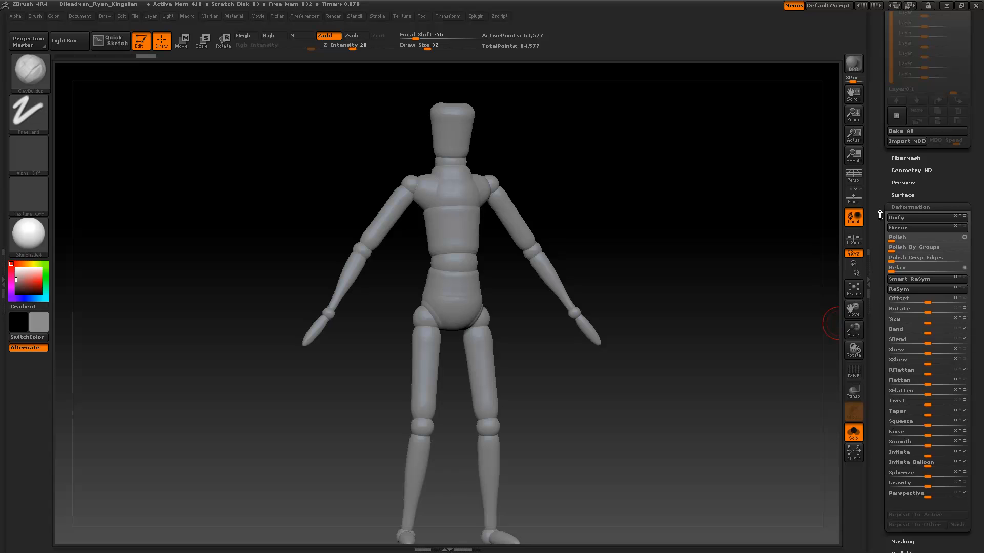
# Undo the last deformation and convert the mannequin to a DynaMesh at resolution 128
pyautogui.moveTo(880, 216); pyautogui.dragTo(882, 523)
pyautogui.hotkey('ctrl', 'z')
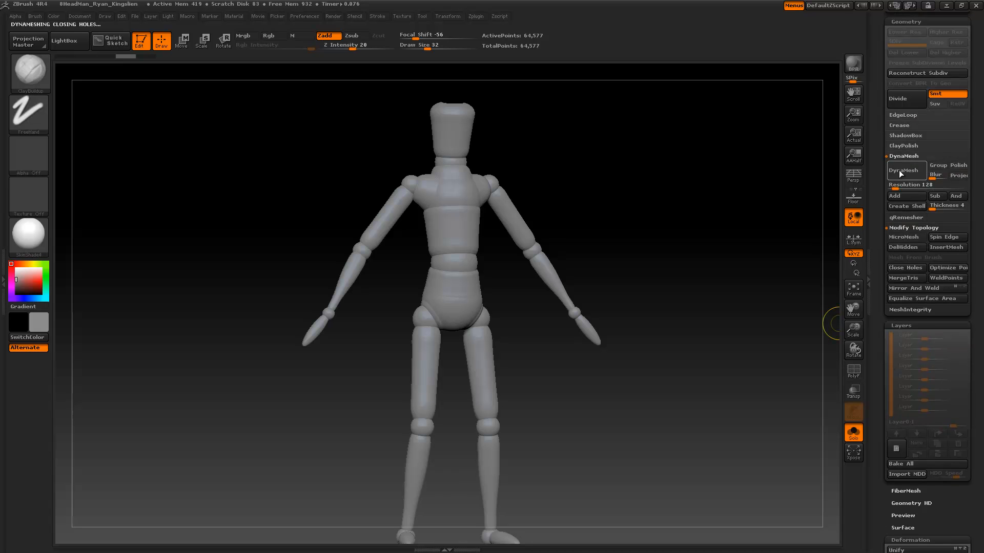
pyautogui.moveTo(707, 260); pyautogui.dragTo(673, 309)
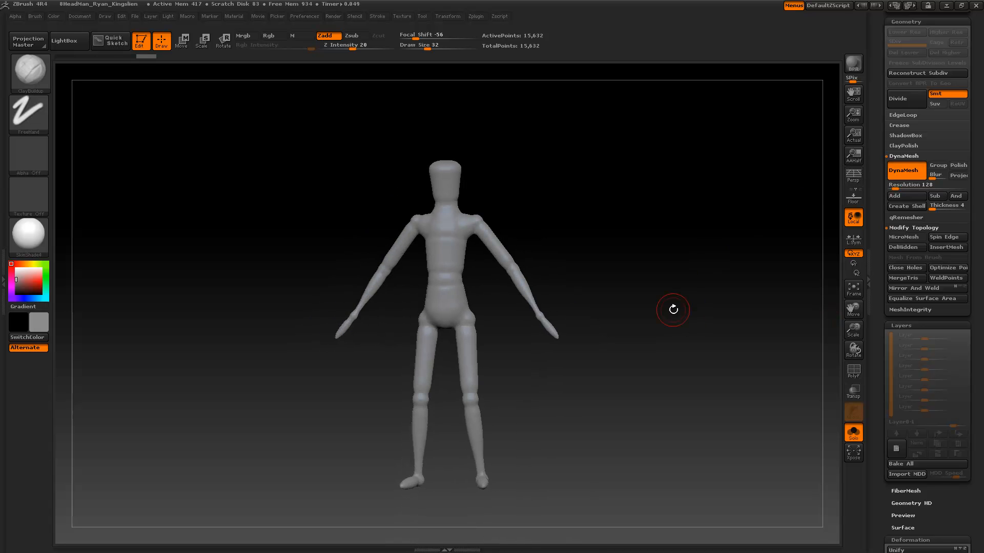
# Take the DynaMeshed mannequin out of edit mode and clear it off the canvas
pyautogui.moveTo(620, 240); pyautogui.dragTo(479, 244)
pyautogui.keyDown('alt'); pyautogui.moveTo(580, 209); pyautogui.dragTo(547, 323); pyautogui.keyUp('alt')
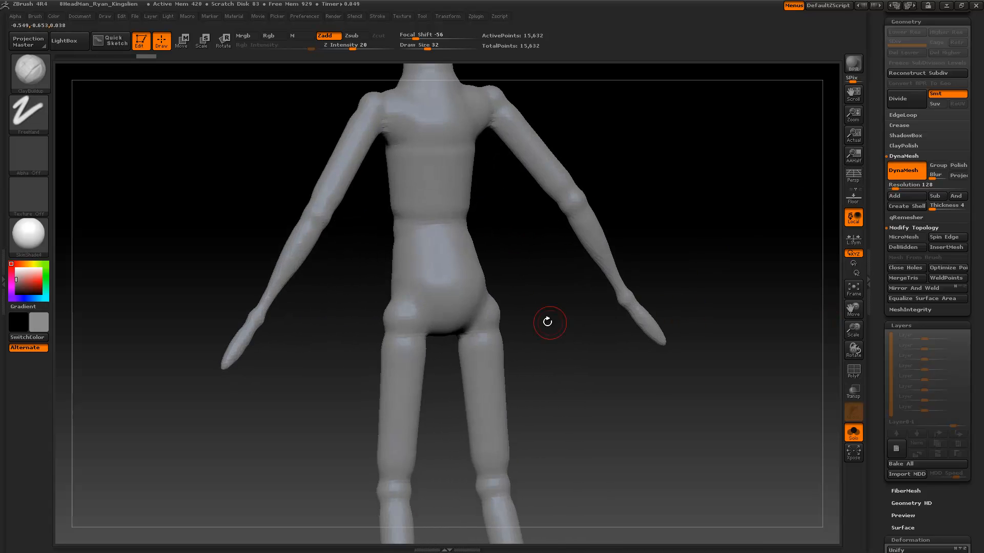
pyautogui.moveTo(580, 260)
pyautogui.keyDown('alt'); pyautogui.mouseDown()
pyautogui.moveTo(584, 340)
pyautogui.moveTo(521, 211)
pyautogui.mouseUp(); pyautogui.keyUp('alt')
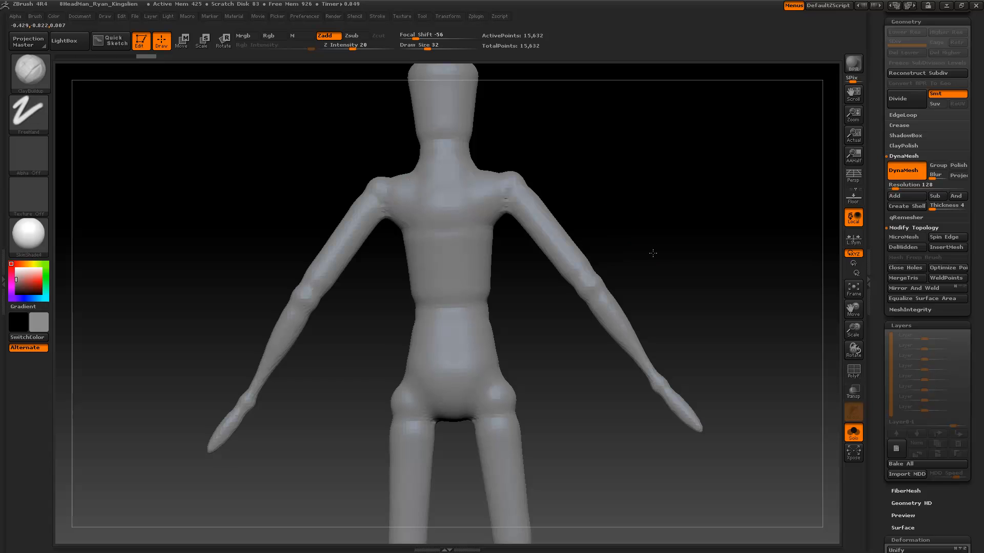
pyautogui.keyDown('alt'); pyautogui.moveTo(652, 253); pyautogui.dragTo(605, 152); pyautogui.keyUp('alt')
pyautogui.moveTo(564, 221); pyautogui.dragTo(610, 226)
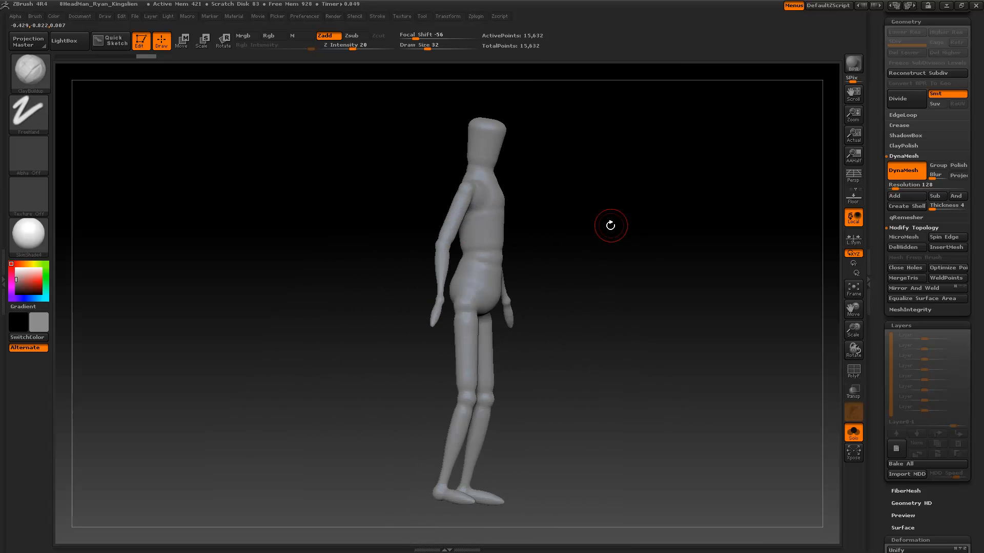
pyautogui.moveTo(599, 342)
pyautogui.mouseDown()
pyautogui.moveTo(528, 345)
pyautogui.moveTo(512, 334)
pyautogui.moveTo(575, 332)
pyautogui.moveTo(519, 330)
pyautogui.mouseUp()
pyautogui.press('t')
pyautogui.hotkey('ctrl', 'n')
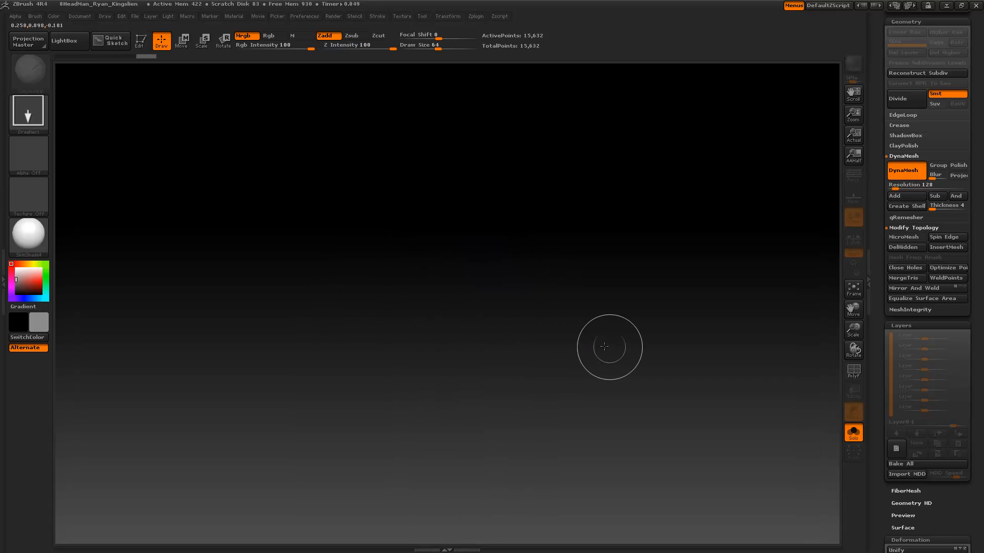
# Apply a dark grey document background and set its gradient range to 0 for a flat color
pyautogui.click(79, 16)
pyautogui.click(39, 323)
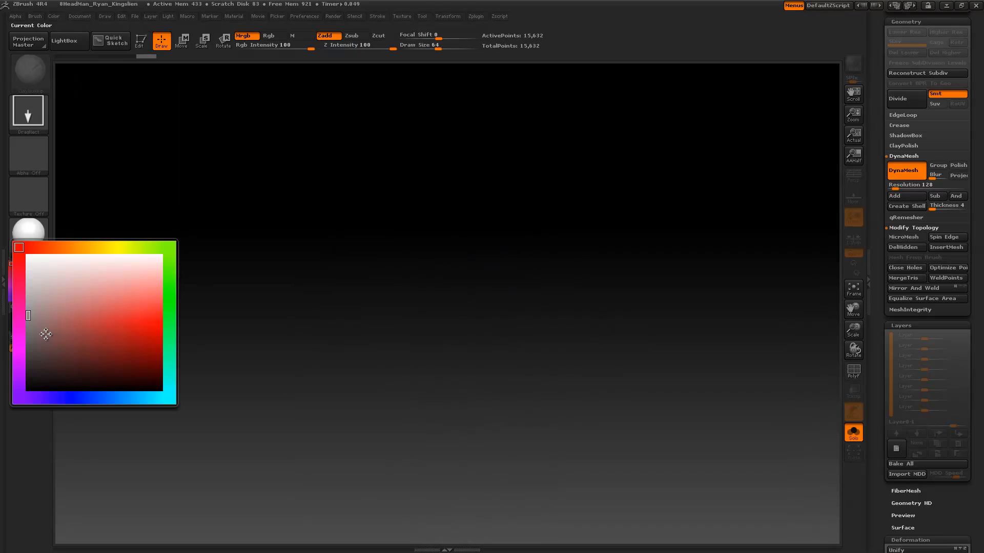
pyautogui.click(79, 15)
pyautogui.click(99, 207)
pyautogui.moveTo(101, 218); pyautogui.dragTo(86, 220)
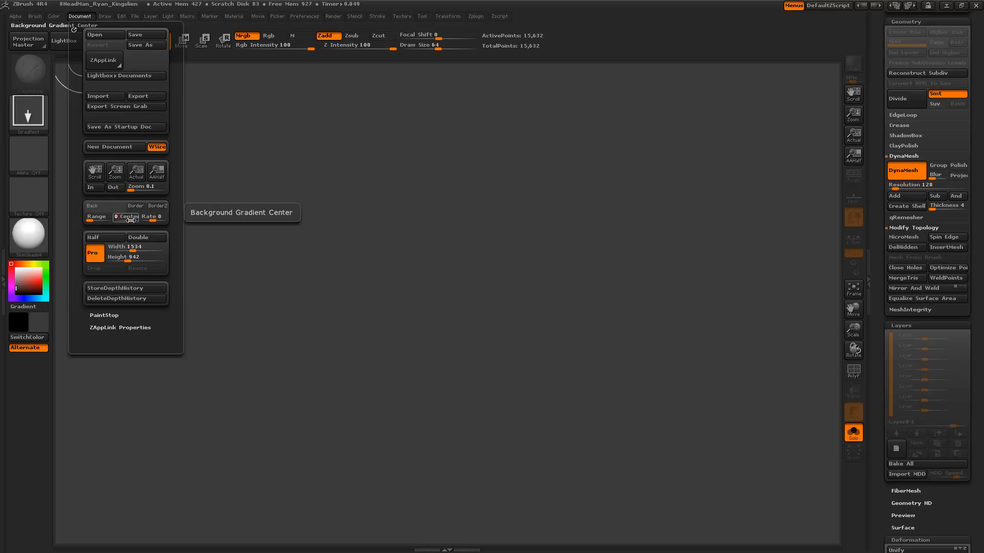
# Darken the document background to a grey of RGB 39, 39, 39
pyautogui.moveTo(61, 375)
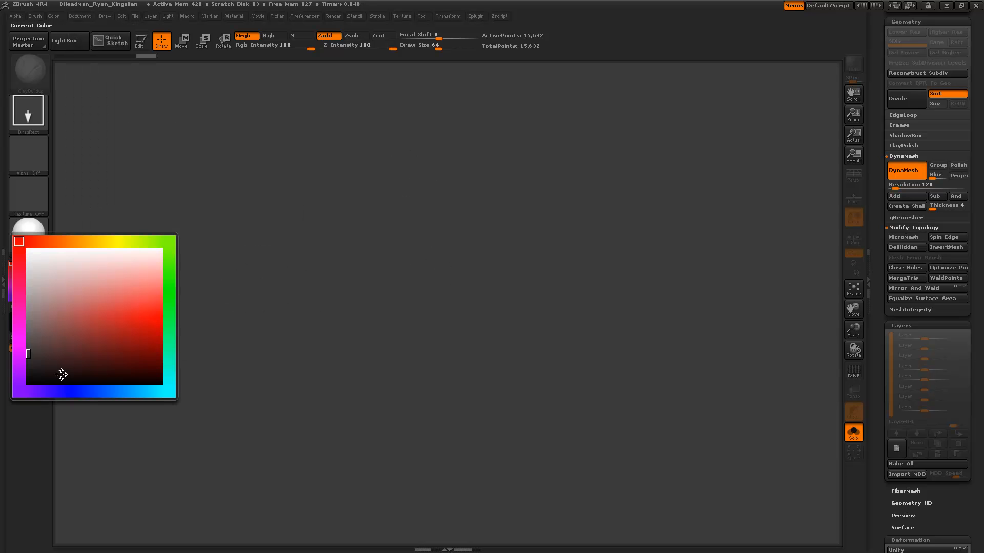
pyautogui.click(54, 16)
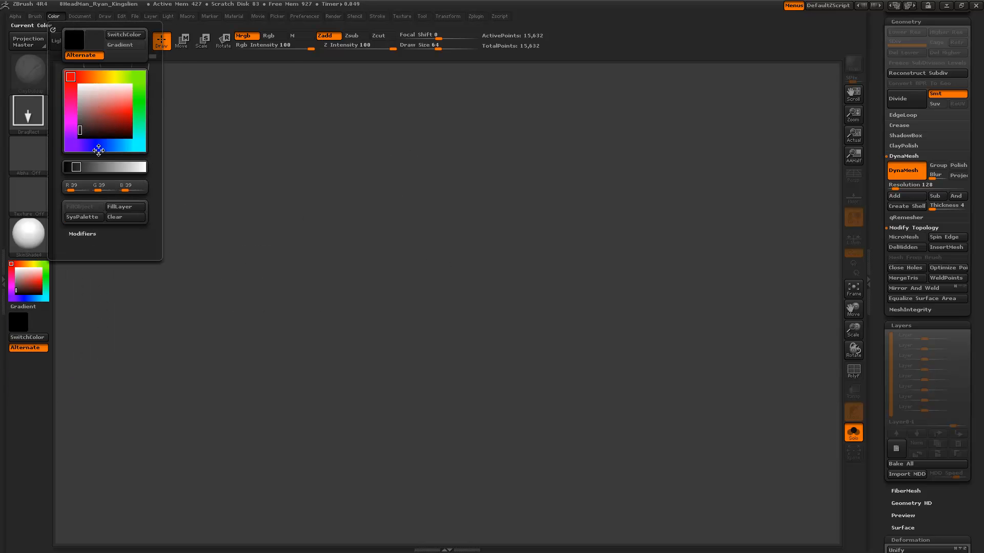
pyautogui.click(81, 15)
pyautogui.click(103, 208)
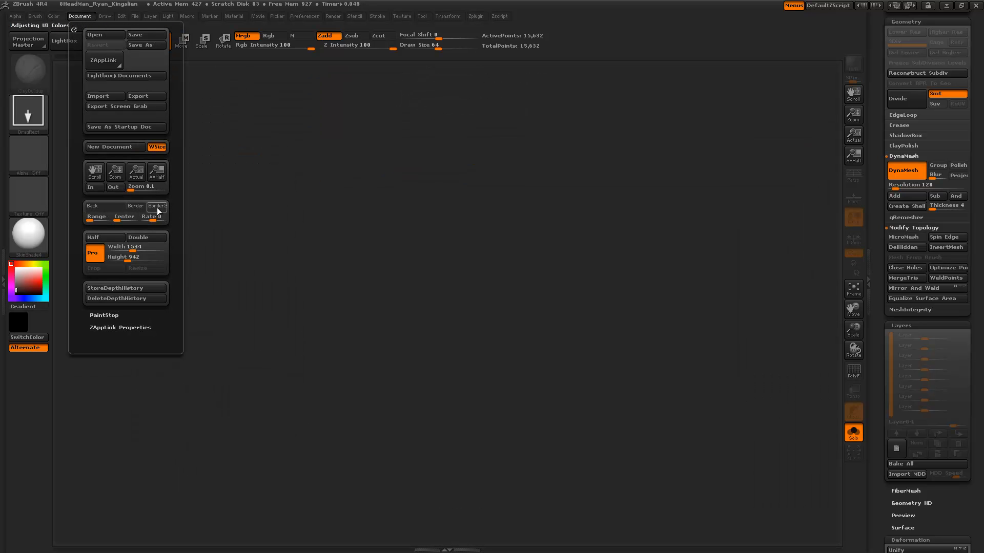
# Select the Sphere3D primitive, draw it in the middle of the canvas and make it editable
pyautogui.moveTo(884, 117); pyautogui.dragTo(898, 335)
pyautogui.click(948, 107)
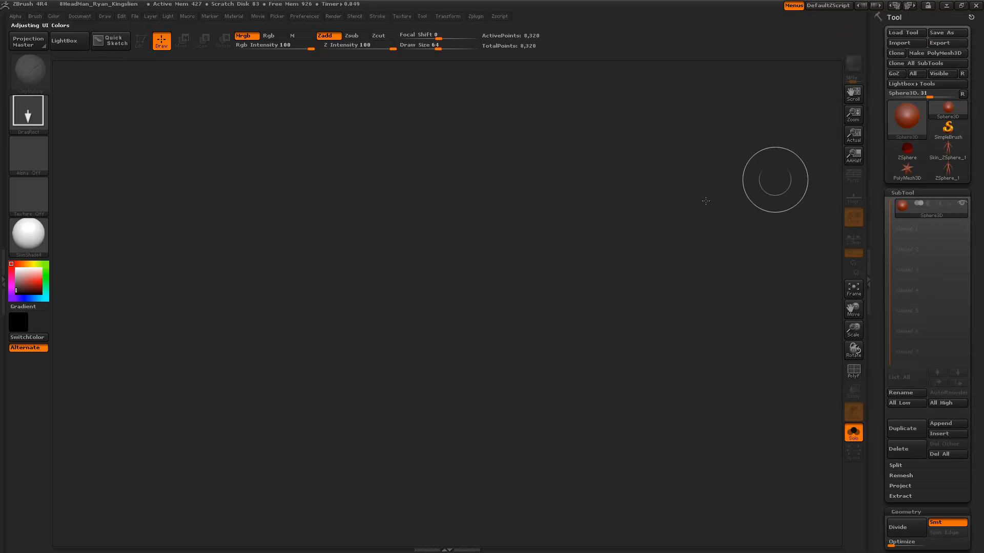
pyautogui.moveTo(466, 278); pyautogui.dragTo(481, 444)
pyautogui.press('t')
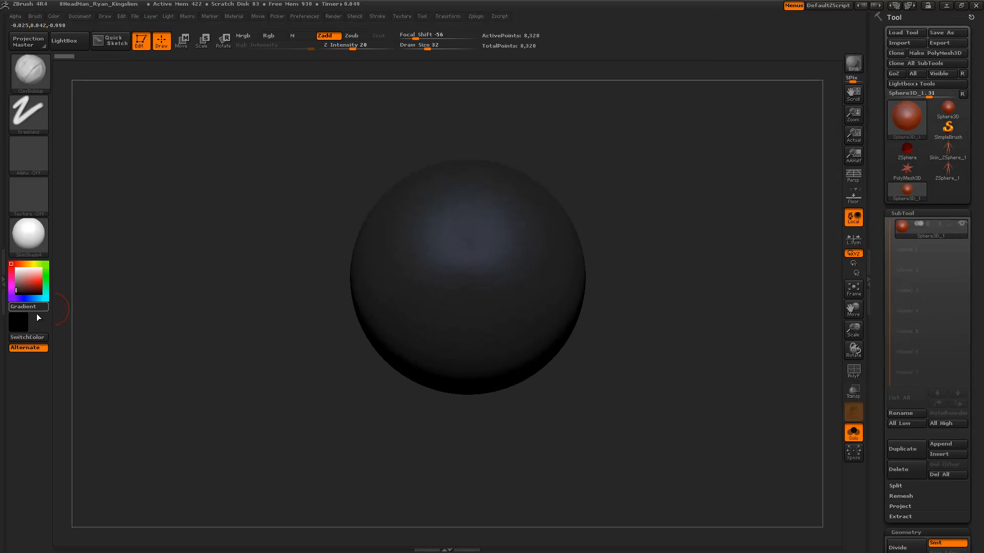
# Set the sphere's color to white and give it the MatCap Gray material
pyautogui.moveTo(19, 271); pyautogui.dragTo(12, 237)
pyautogui.click(618, 413)
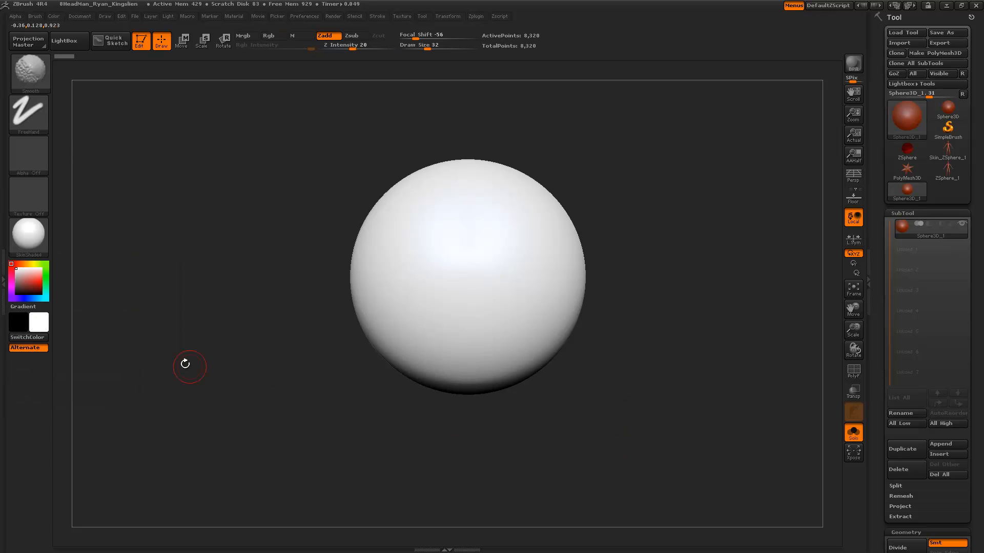
pyautogui.press('m')
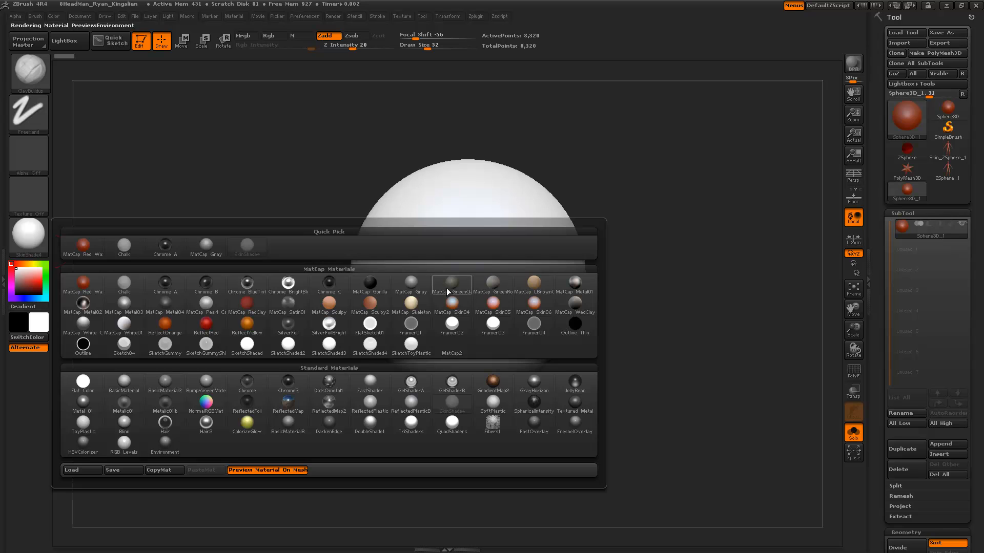
pyautogui.click(412, 285)
# Convert the sphere to a PolyMesh3D and turn it into a DynaMesh at resolution 128
pyautogui.keyDown('alt'); pyautogui.moveTo(629, 368); pyautogui.dragTo(596, 373); pyautogui.keyUp('alt')
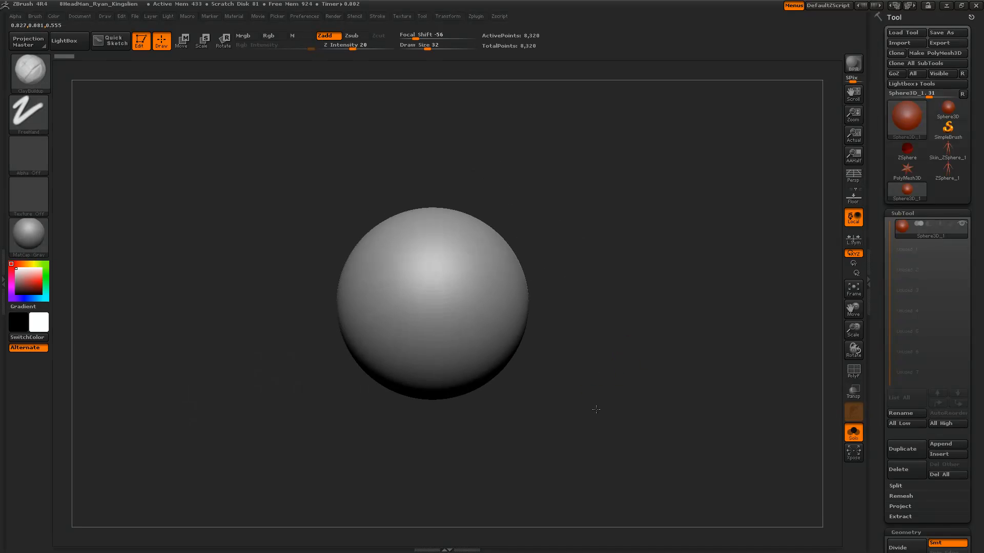
pyautogui.moveTo(885, 413); pyautogui.dragTo(889, 319)
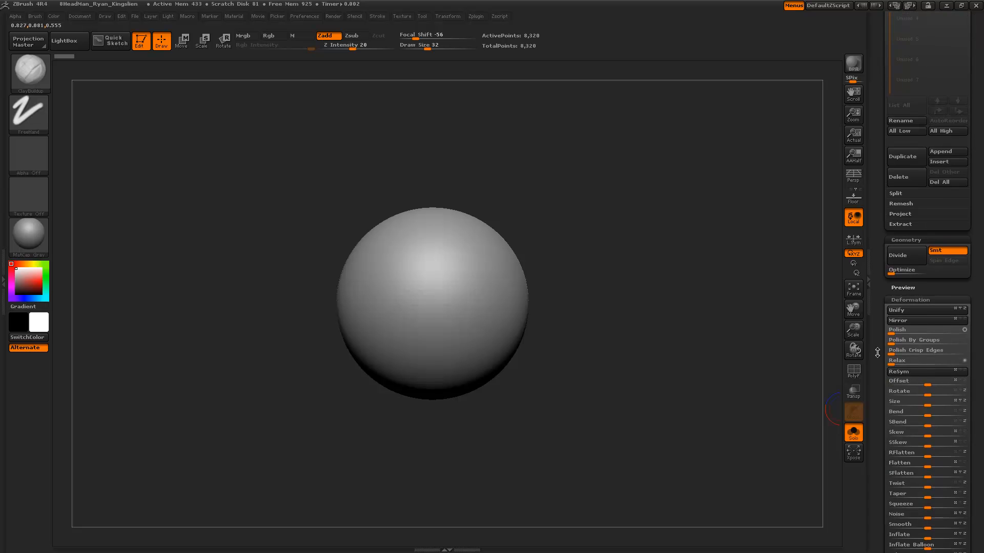
pyautogui.moveTo(877, 353); pyautogui.dragTo(879, 399)
pyautogui.click(944, 57)
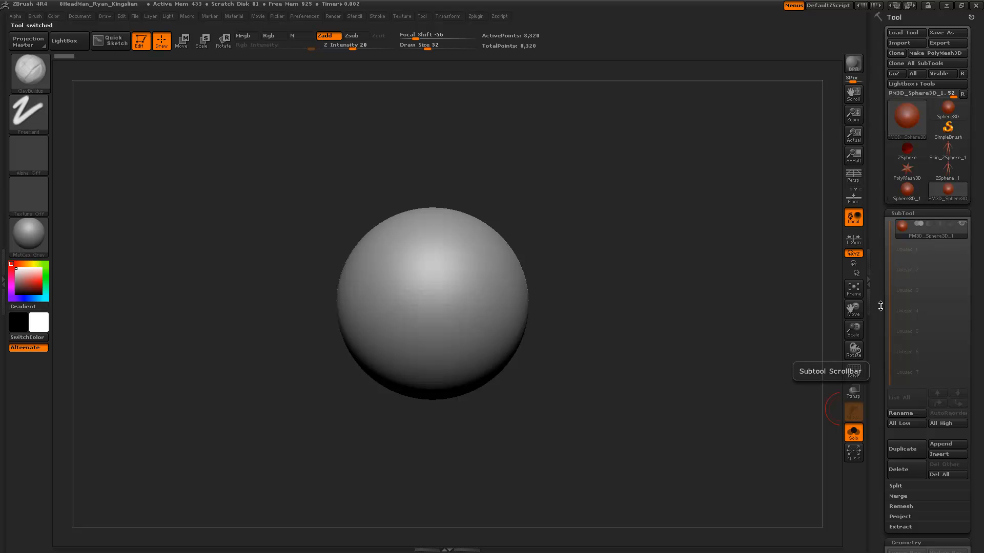
pyautogui.moveTo(880, 306); pyautogui.dragTo(889, 188)
pyautogui.click(892, 247)
# Choose the IMM BParts insert brush with the Male Torso as the mesh to insert
pyautogui.moveTo(682, 285)
pyautogui.keyDown('alt'); pyautogui.mouseDown()
pyautogui.moveTo(722, 375)
pyautogui.moveTo(688, 299)
pyautogui.mouseUp(); pyautogui.keyUp('alt')
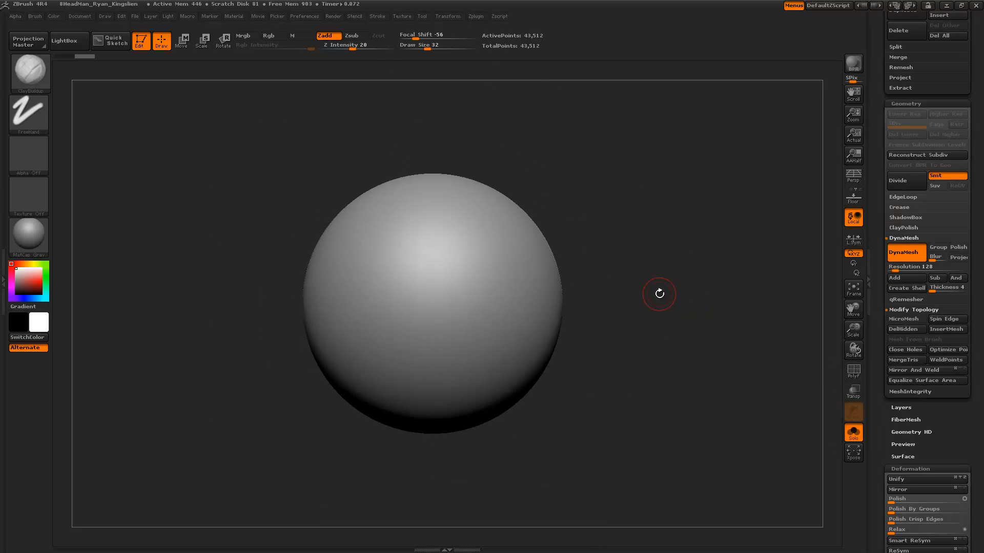
pyautogui.press('b')
pyautogui.press('b')
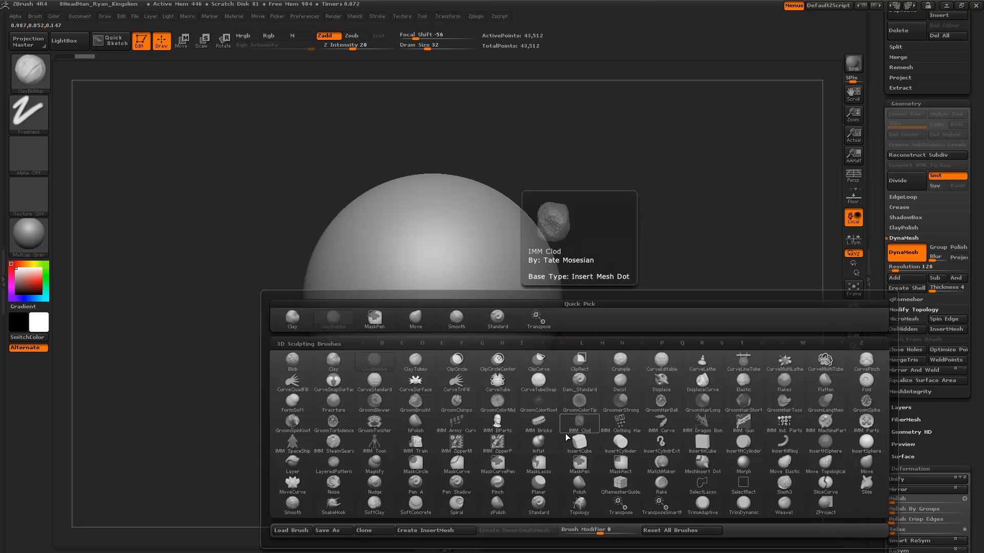
pyautogui.click(495, 424)
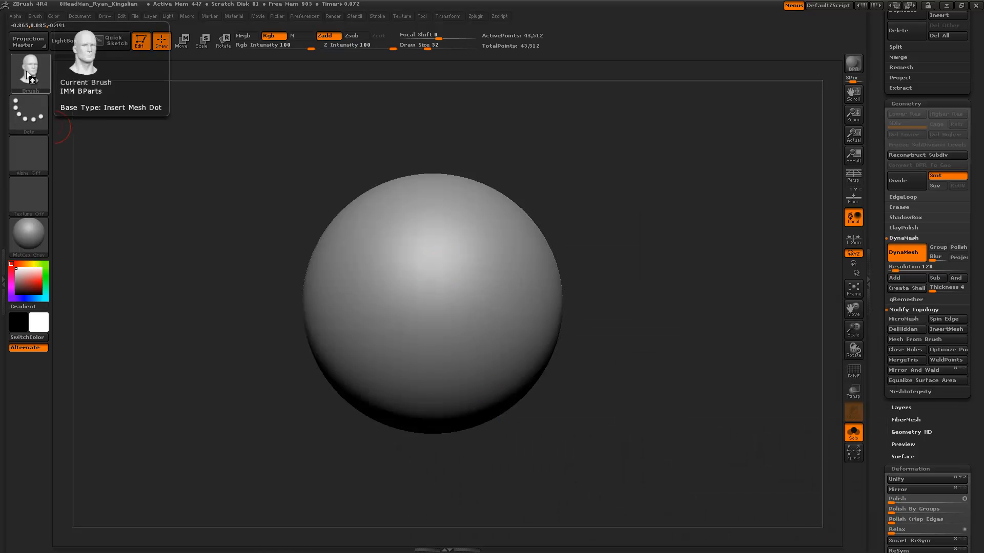
pyautogui.press('m')
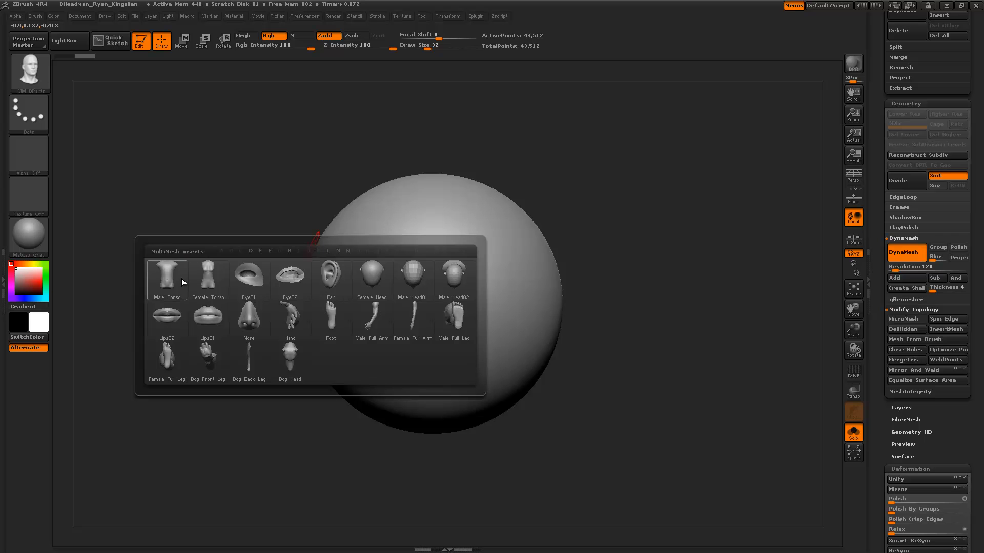
pyautogui.moveTo(181, 280)
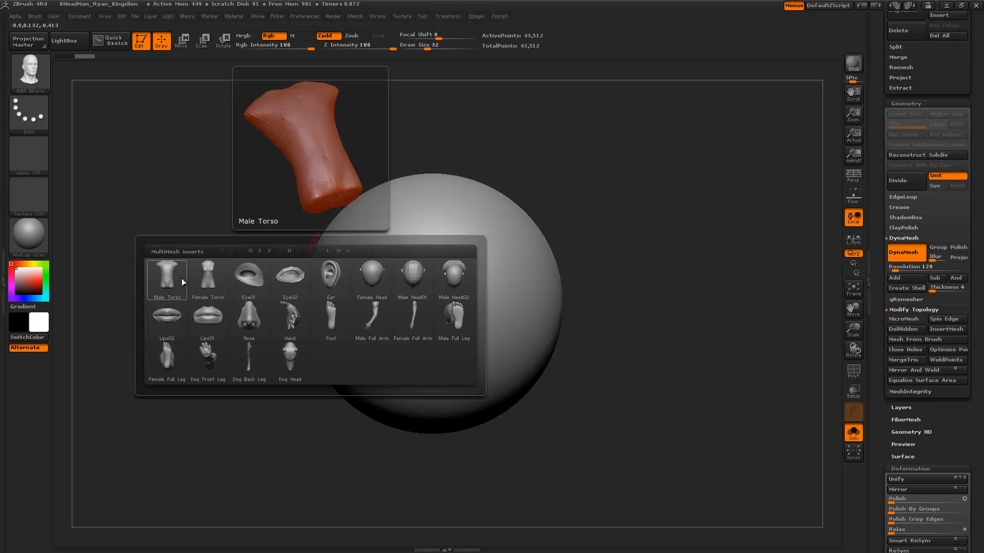
pyautogui.click(182, 278)
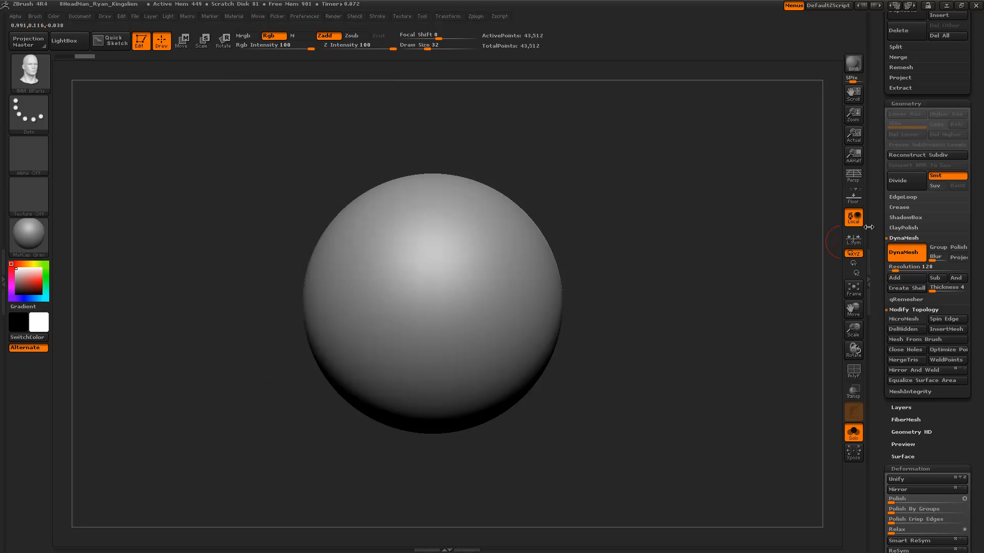
# Insert the male torso upright on the front of the sphere
pyautogui.moveTo(883, 224); pyautogui.dragTo(889, 333)
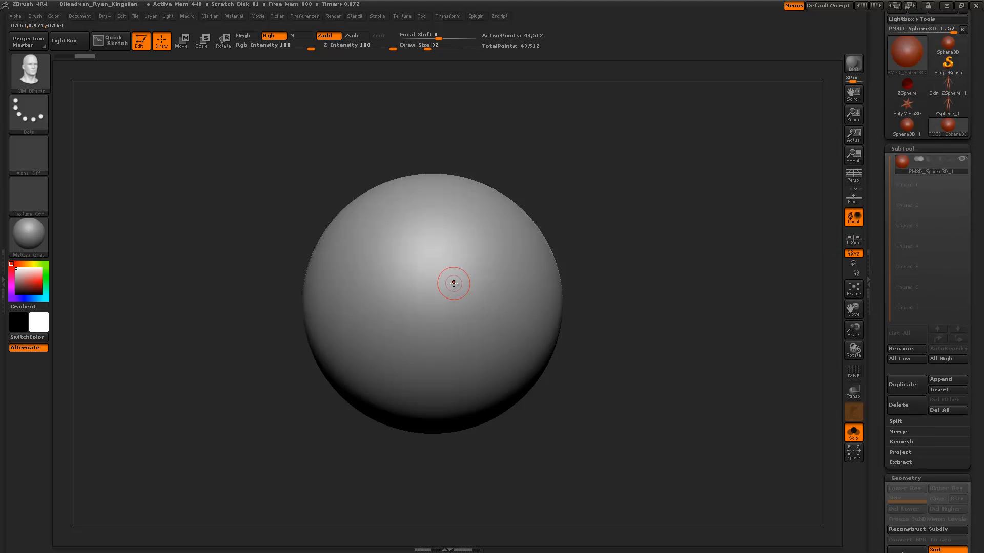
pyautogui.moveTo(454, 283); pyautogui.dragTo(446, 410)
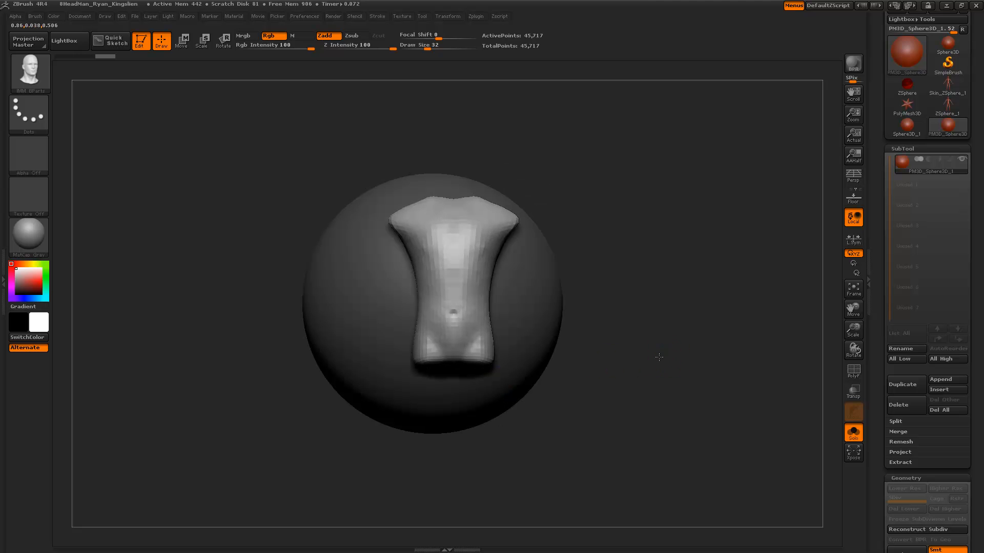
pyautogui.moveTo(659, 357); pyautogui.dragTo(711, 363)
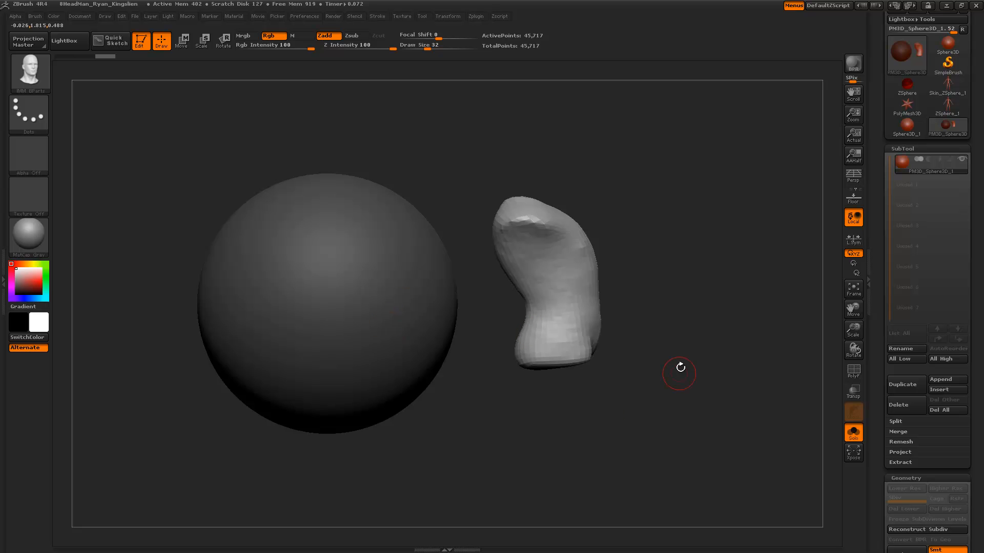
pyautogui.keyDown('alt'); pyautogui.moveTo(679, 347); pyautogui.dragTo(669, 352); pyautogui.keyUp('alt')
# Place a vertical transpose line through the torso in side view and rotate its lower end slightly backward
pyautogui.press('r')
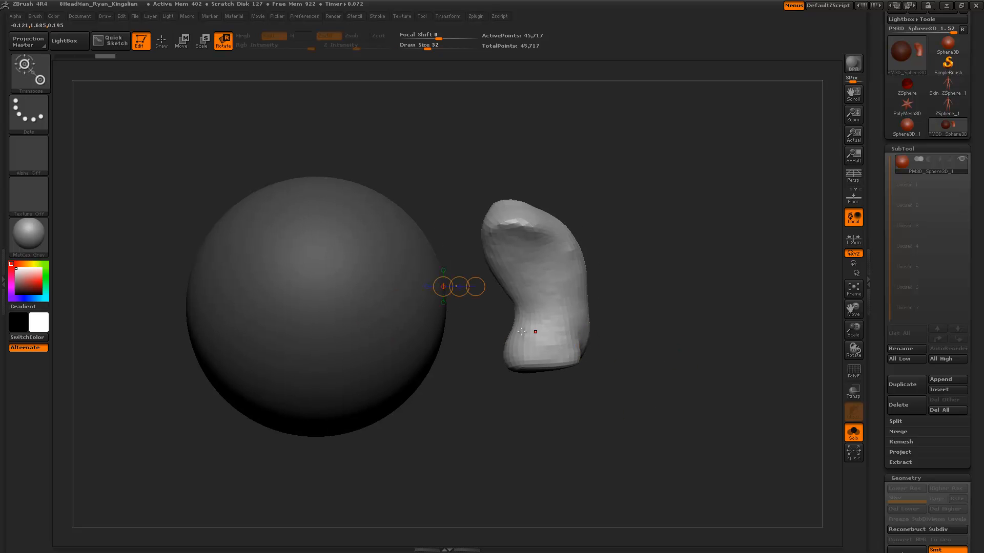
pyautogui.keyDown('shift'); pyautogui.moveTo(443, 287); pyautogui.dragTo(444, 404); pyautogui.keyUp('shift')
pyautogui.moveTo(447, 333); pyautogui.dragTo(546, 279)
pyautogui.moveTo(670, 327)
pyautogui.mouseDown()
pyautogui.moveTo(611, 323)
pyautogui.moveTo(671, 327)
pyautogui.mouseUp()
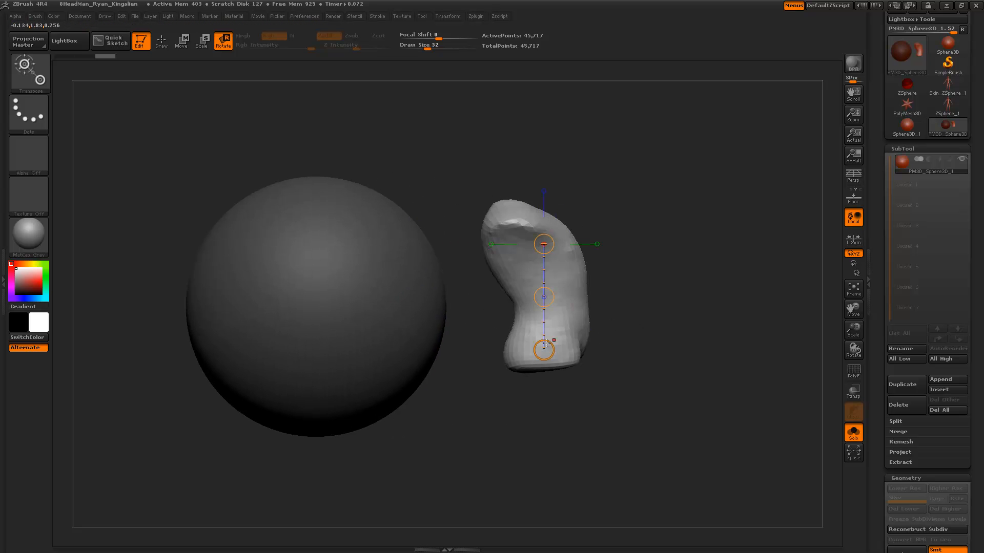
pyautogui.moveTo(547, 343); pyautogui.dragTo(527, 351)
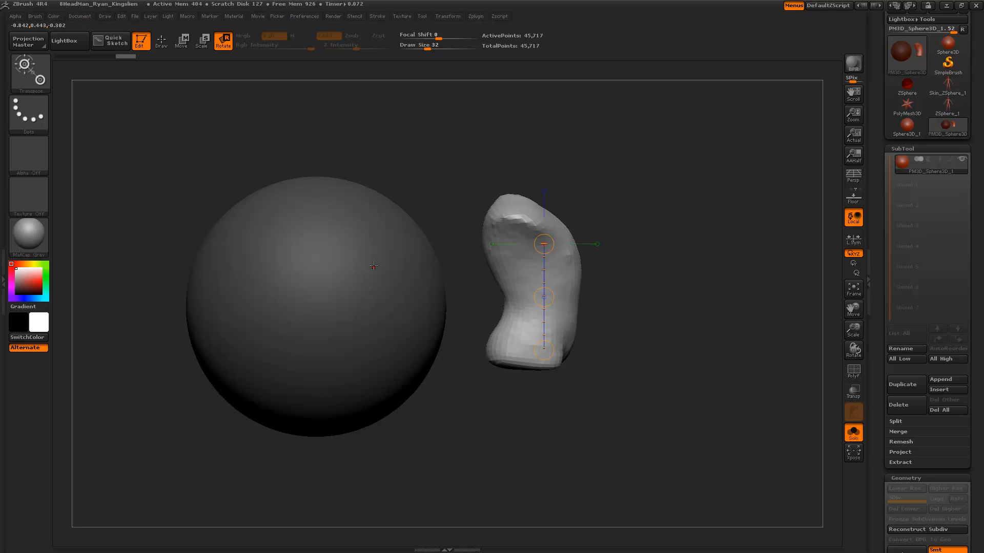
# Clear the mask, hide the sphere and delete the hidden geometry so only the torso is kept
pyautogui.keyDown('ctrl'); pyautogui.moveTo(387, 152); pyautogui.dragTo(435, 170); pyautogui.keyUp('ctrl')
pyautogui.press('q')
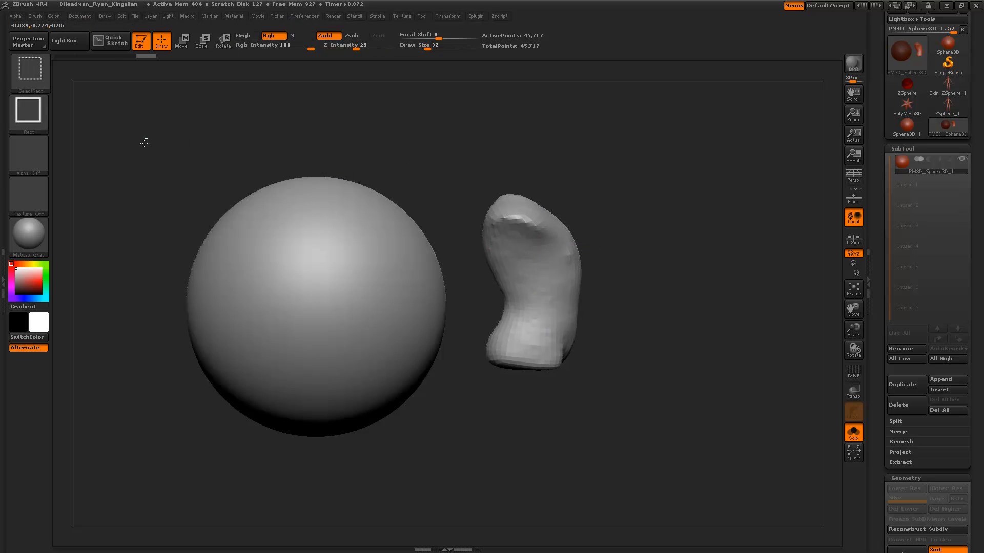
pyautogui.keyDown('ctrl'); pyautogui.keyDown('alt'); pyautogui.keyDown('shift'); pyautogui.moveTo(148, 138); pyautogui.dragTo(468, 482); pyautogui.keyUp('shift'); pyautogui.keyUp('alt'); pyautogui.keyUp('ctrl')
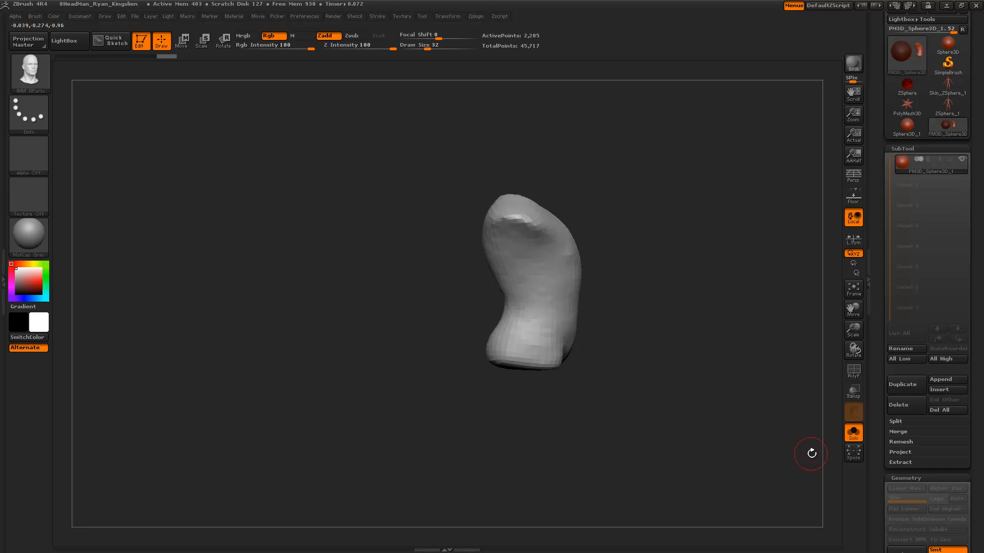
pyautogui.scroll(-6, 890, 410)
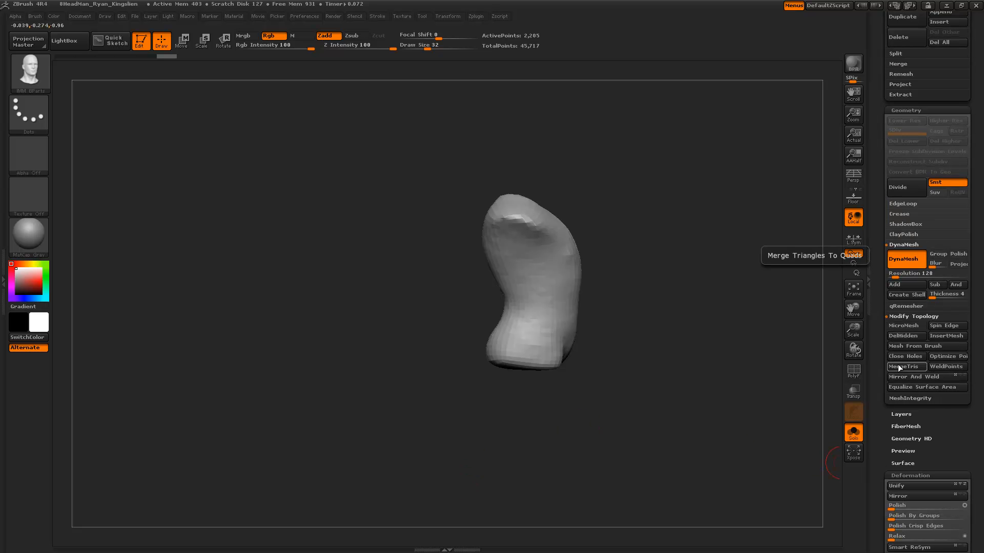
pyautogui.click(906, 334)
pyautogui.moveTo(755, 327); pyautogui.dragTo(720, 334)
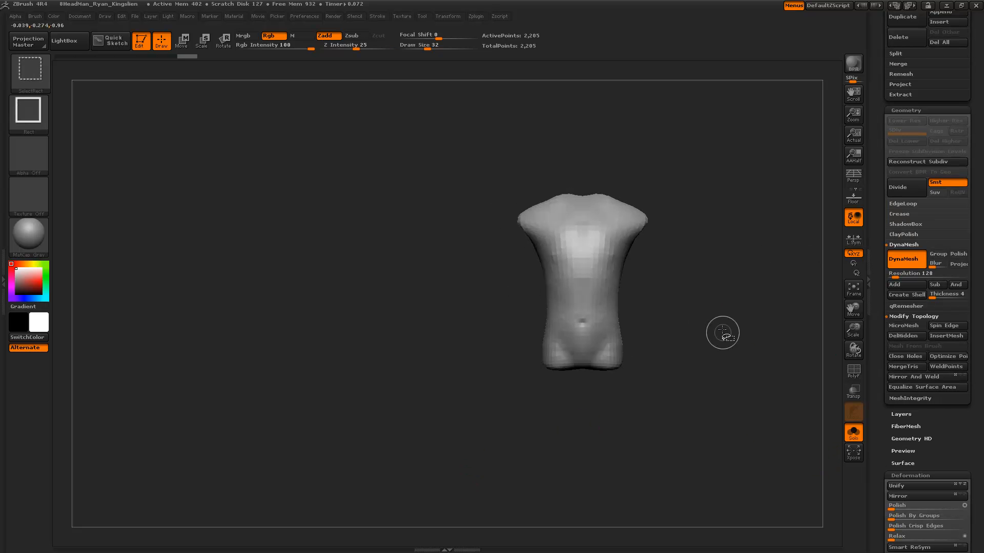
# Choose the Male Full Arm as the next IMM BParts mesh to insert on the torso
pyautogui.keyDown('alt'); pyautogui.moveTo(724, 274); pyautogui.dragTo(520, 305); pyautogui.keyUp('alt')
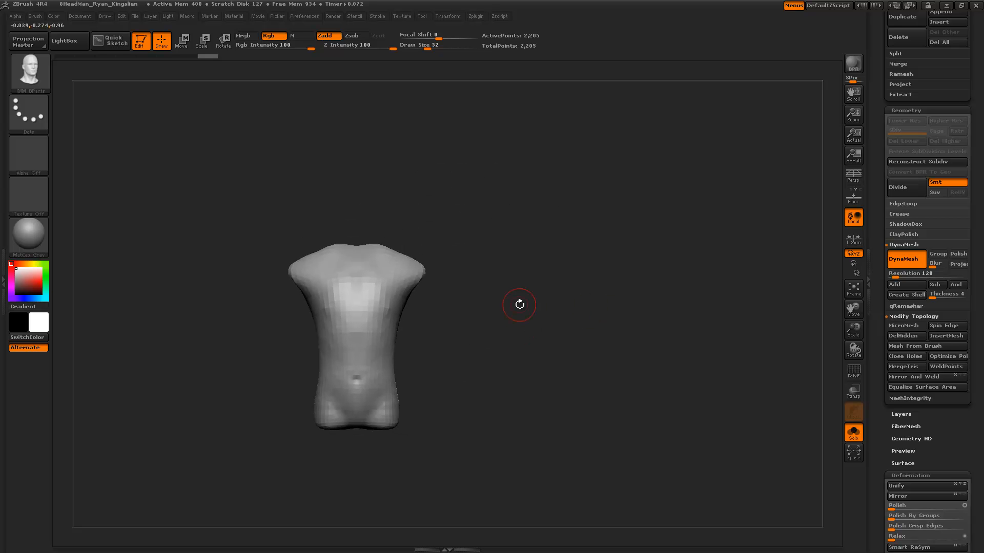
pyautogui.press('m')
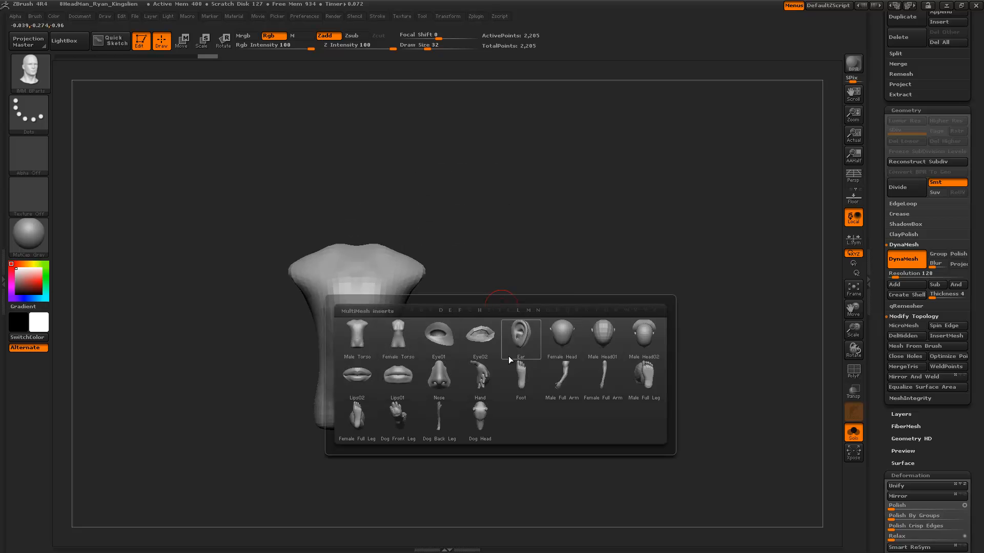
pyautogui.click(560, 375)
pyautogui.moveTo(509, 347)
pyautogui.keyDown('alt'); pyautogui.mouseDown()
pyautogui.moveTo(479, 336)
pyautogui.moveTo(395, 270)
pyautogui.mouseUp(); pyautogui.keyUp('alt')
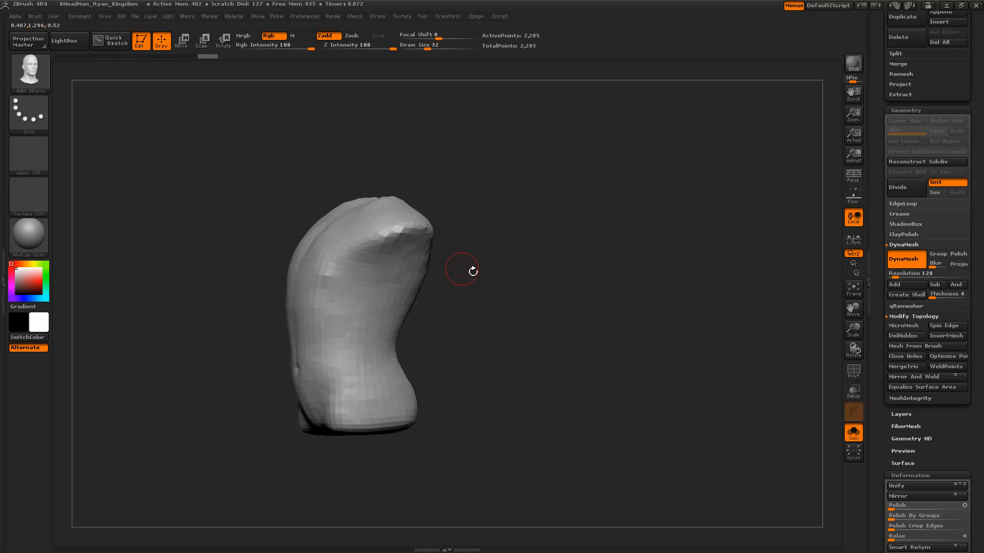
pyautogui.moveTo(473, 271); pyautogui.dragTo(362, 253)
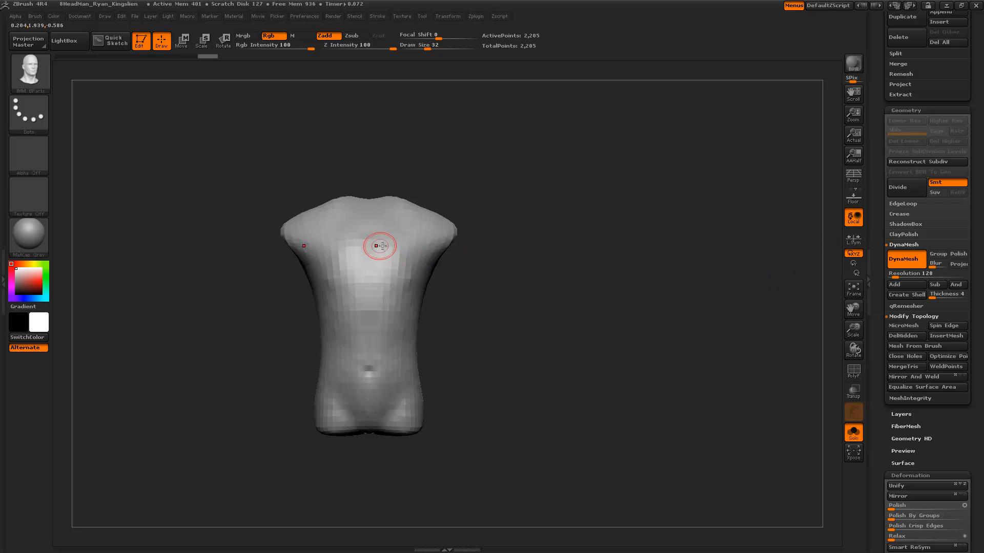
# Try inserting the male arm at the torso's shoulder with Local Symmetry turned on
pyautogui.click(853, 239)
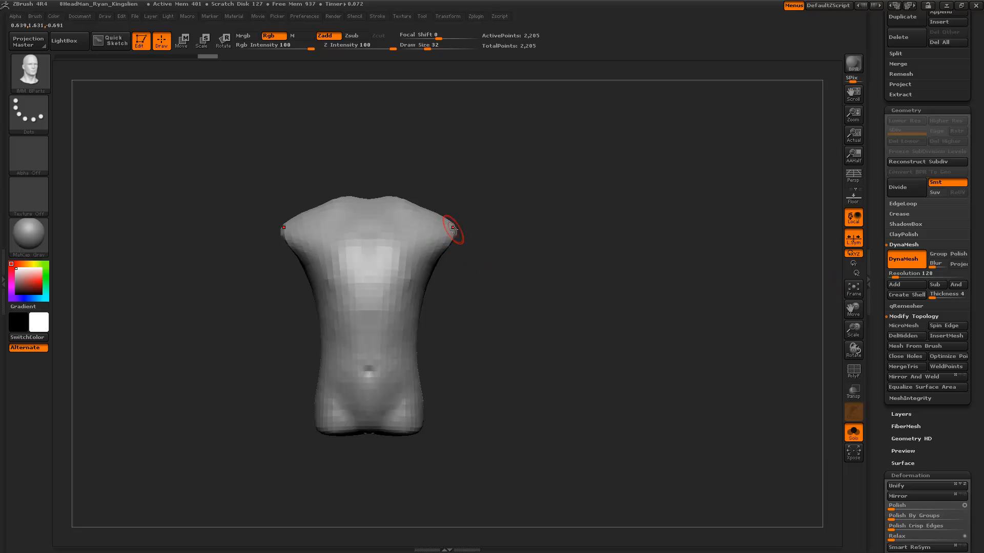
pyautogui.moveTo(454, 229)
pyautogui.mouseDown()
pyautogui.moveTo(411, 247)
pyautogui.moveTo(735, 371)
pyautogui.mouseUp()
pyautogui.hotkey('ctrl', 'z')
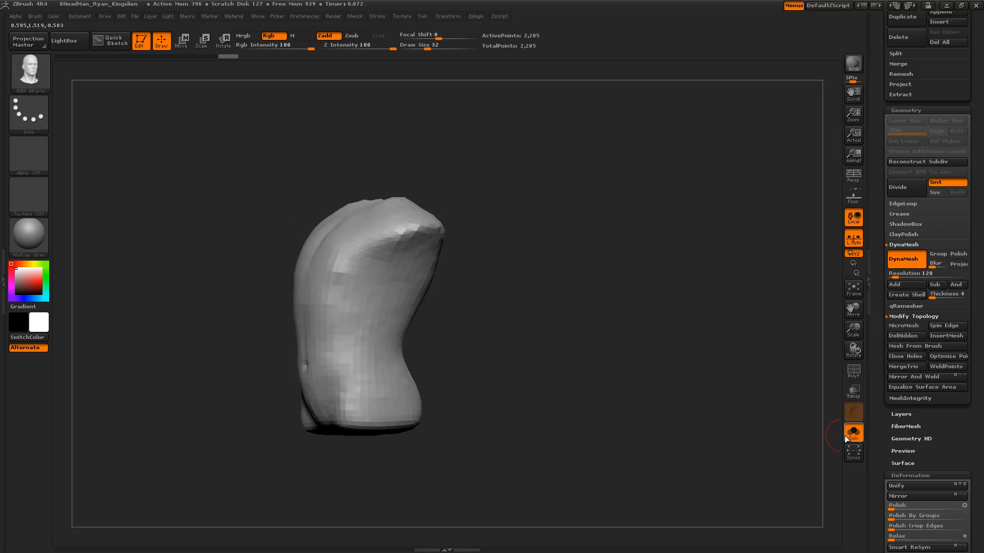
pyautogui.moveTo(527, 336); pyautogui.dragTo(694, 381)
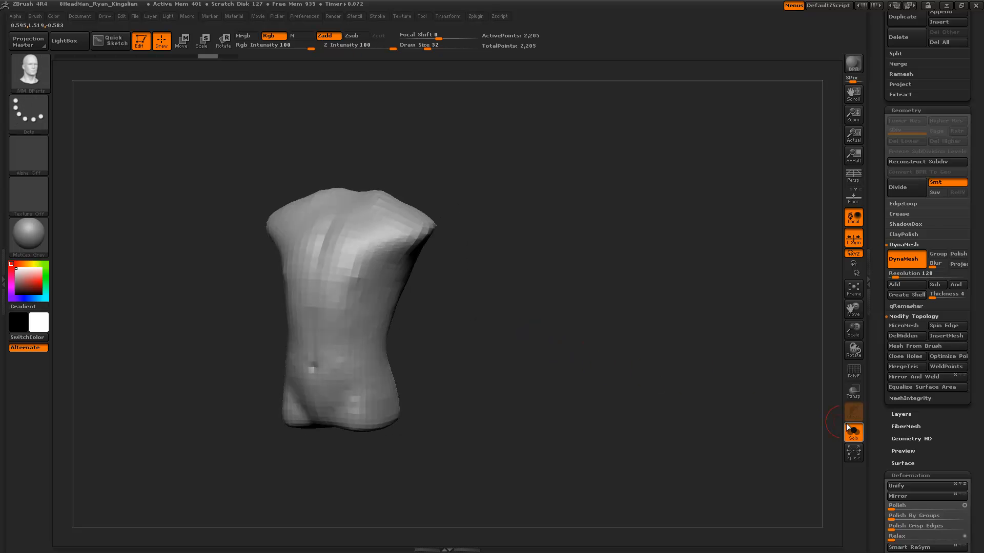
# Turn off Solo and try inserting the male arm just below the shoulder again
pyautogui.click(853, 432)
pyautogui.moveTo(618, 341); pyautogui.dragTo(554, 317)
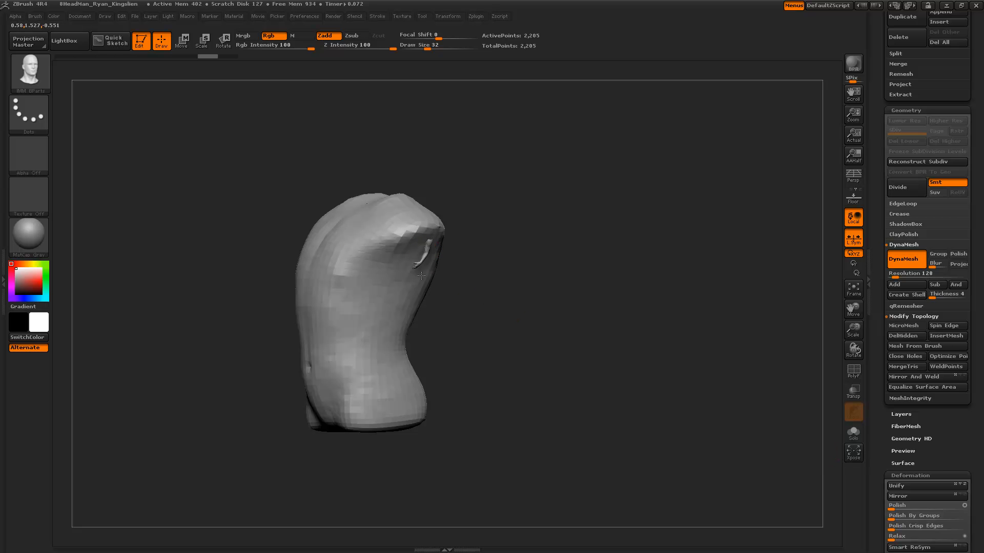
pyautogui.moveTo(420, 276); pyautogui.dragTo(808, 268)
pyautogui.hotkey('ctrl', 'z')
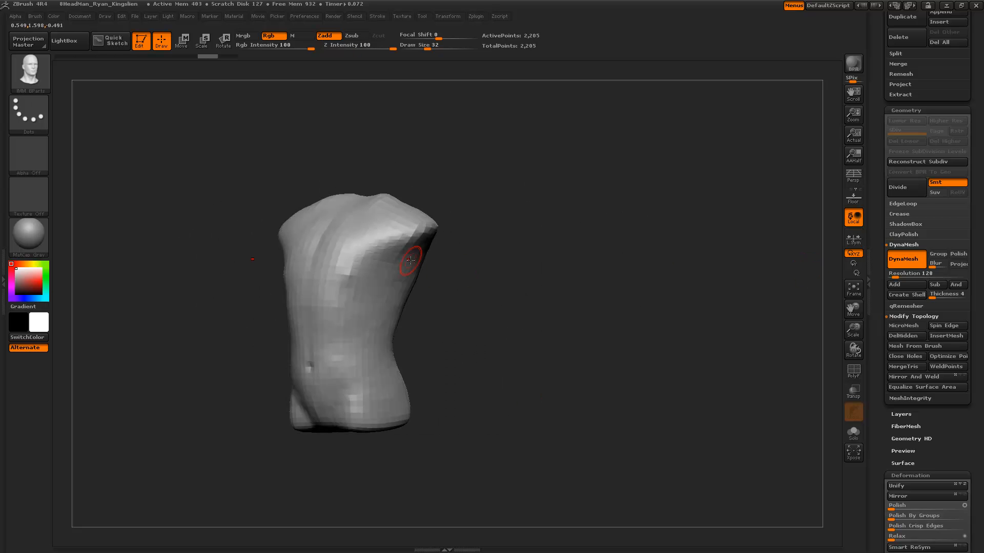
pyautogui.moveTo(411, 260); pyautogui.dragTo(427, 373)
pyautogui.hotkey('ctrl', 'z')
# Check the torso's position against the symmetry axis with a vertical transpose line in side and front view
pyautogui.keyDown('shift'); pyautogui.moveTo(495, 367); pyautogui.dragTo(499, 362); pyautogui.keyUp('shift')
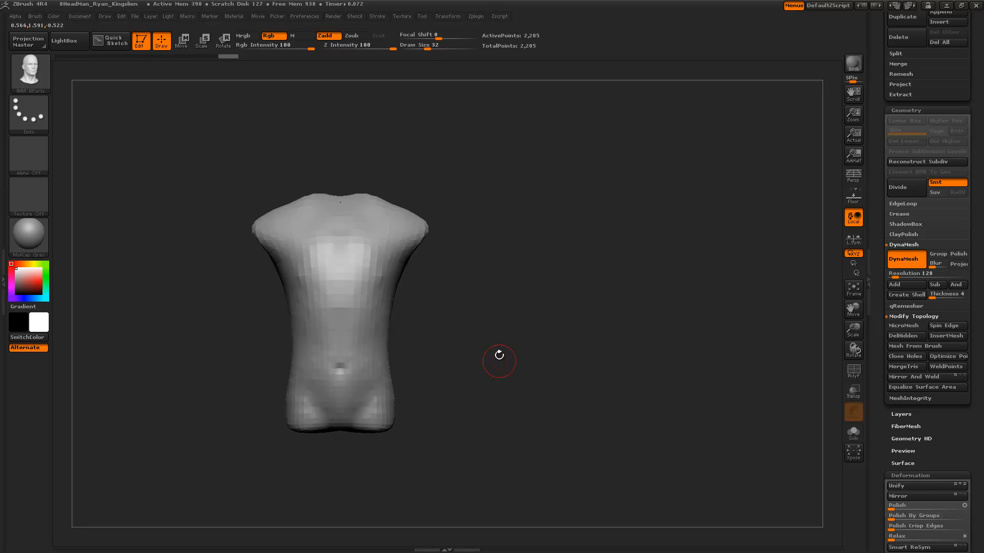
pyautogui.press('w')
pyautogui.keyDown('alt'); pyautogui.moveTo(442, 351); pyautogui.dragTo(492, 342); pyautogui.keyUp('alt')
pyautogui.press('q')
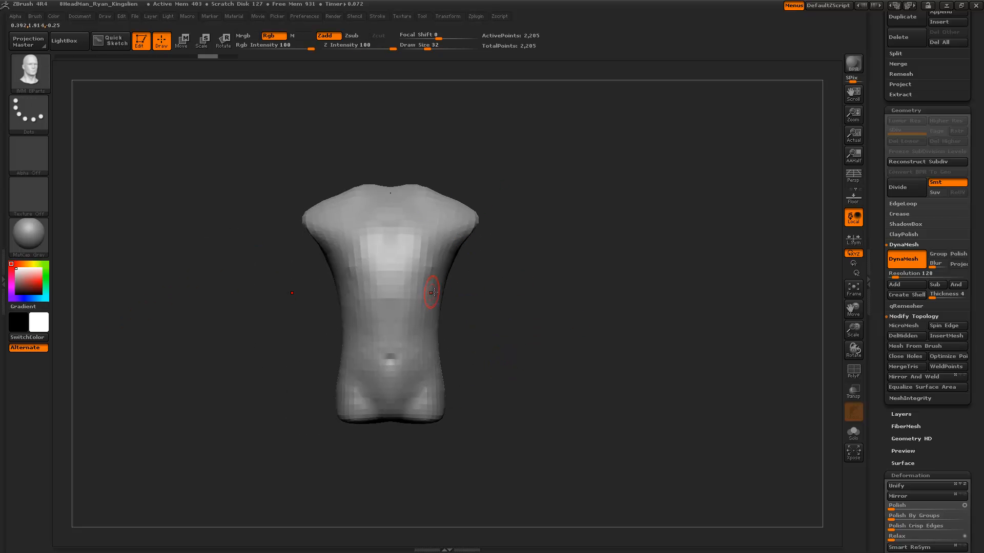
pyautogui.press('w')
pyautogui.moveTo(420, 244)
pyautogui.keyDown('shift'); pyautogui.mouseDown()
pyautogui.moveTo(421, 353)
pyautogui.moveTo(485, 342)
pyautogui.mouseUp(); pyautogui.keyUp('shift')
pyautogui.moveTo(424, 331); pyautogui.dragTo(365, 356)
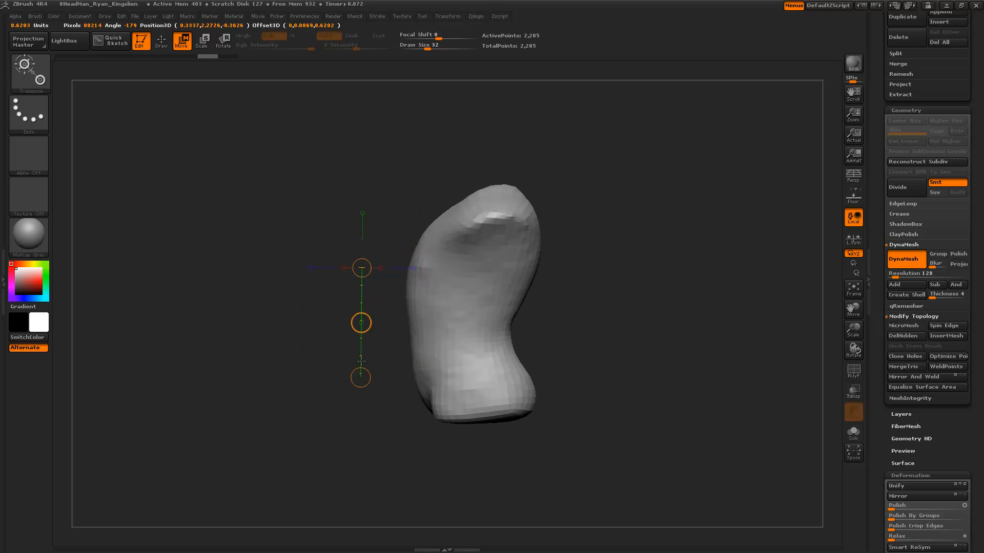
pyautogui.keyDown('shift'); pyautogui.moveTo(328, 436); pyautogui.dragTo(666, 464); pyautogui.keyUp('shift')
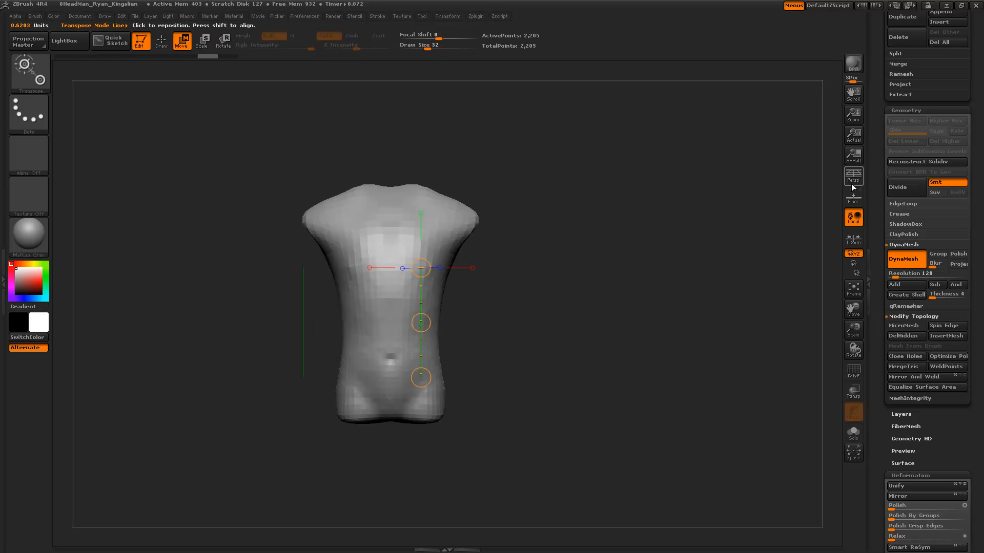
# Check the torso's centring against the floor grid by masking one half of it, and clear the mask
pyautogui.moveTo(532, 367); pyautogui.dragTo(674, 338)
pyautogui.moveTo(553, 335); pyautogui.dragTo(546, 334)
pyautogui.moveTo(546, 374)
pyautogui.mouseDown()
pyautogui.moveTo(503, 345)
pyautogui.moveTo(561, 361)
pyautogui.moveTo(539, 363)
pyautogui.moveTo(666, 365)
pyautogui.moveTo(528, 367)
pyautogui.mouseUp()
pyautogui.press('q')
pyautogui.moveTo(631, 161)
pyautogui.keyDown('ctrl'); pyautogui.mouseDown()
pyautogui.moveTo(513, 481)
pyautogui.moveTo(490, 500)
pyautogui.mouseUp(); pyautogui.keyUp('ctrl')
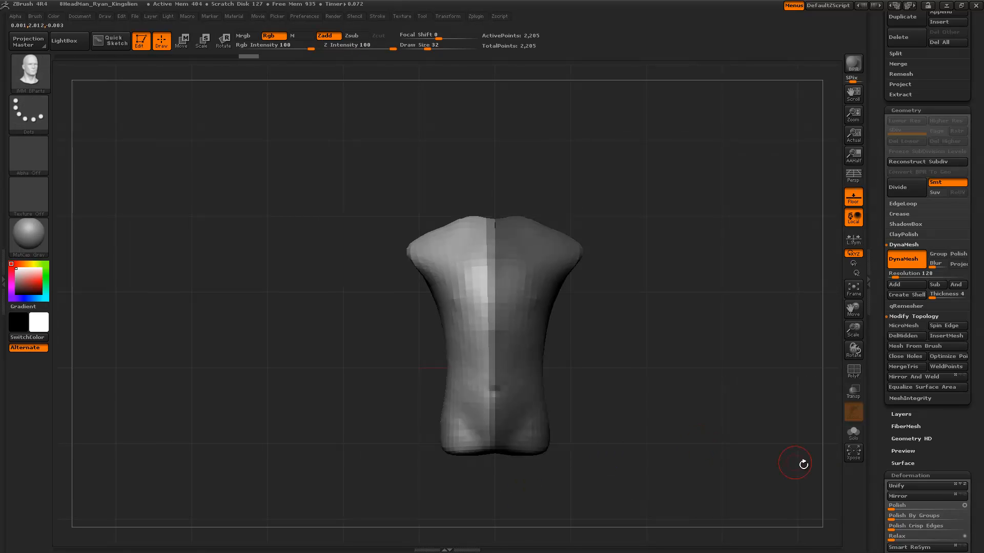
pyautogui.scroll(-3, 882, 486)
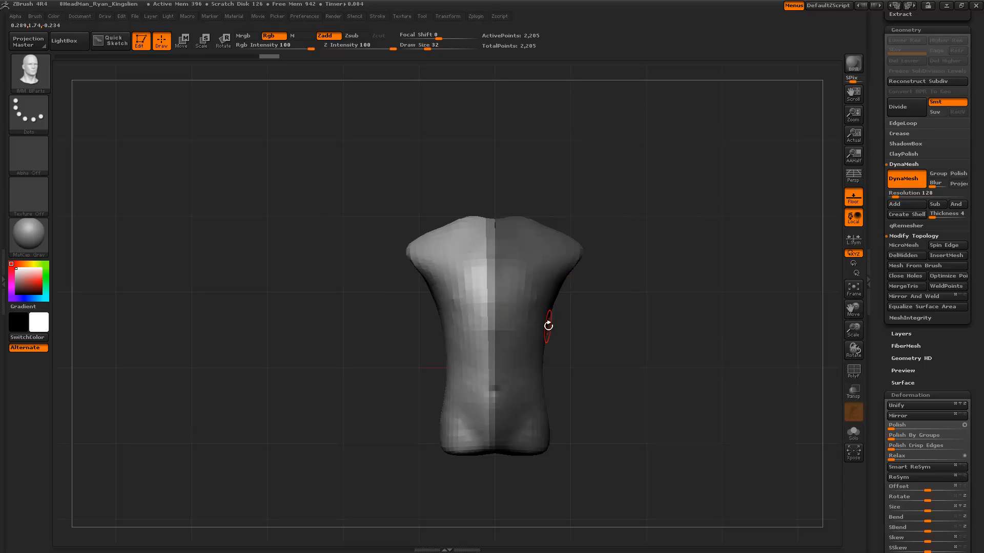
pyautogui.keyDown('ctrl'); pyautogui.moveTo(662, 314); pyautogui.dragTo(665, 398); pyautogui.keyUp('ctrl')
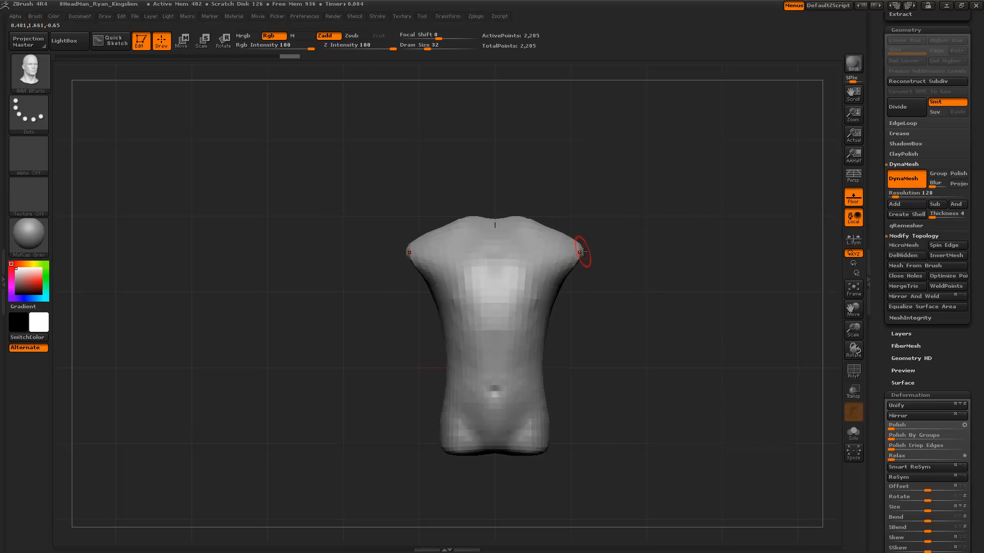
# Hide the floor grid and insert the male full arms symmetrically at both sides of the torso
pyautogui.moveTo(641, 297); pyautogui.dragTo(842, 227)
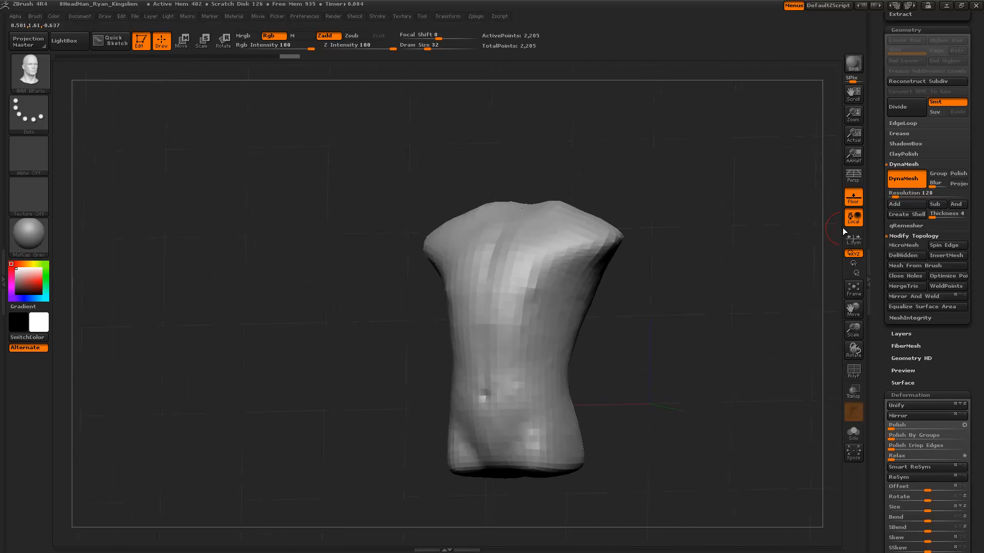
pyautogui.click(853, 200)
pyautogui.moveTo(659, 285); pyautogui.dragTo(689, 318)
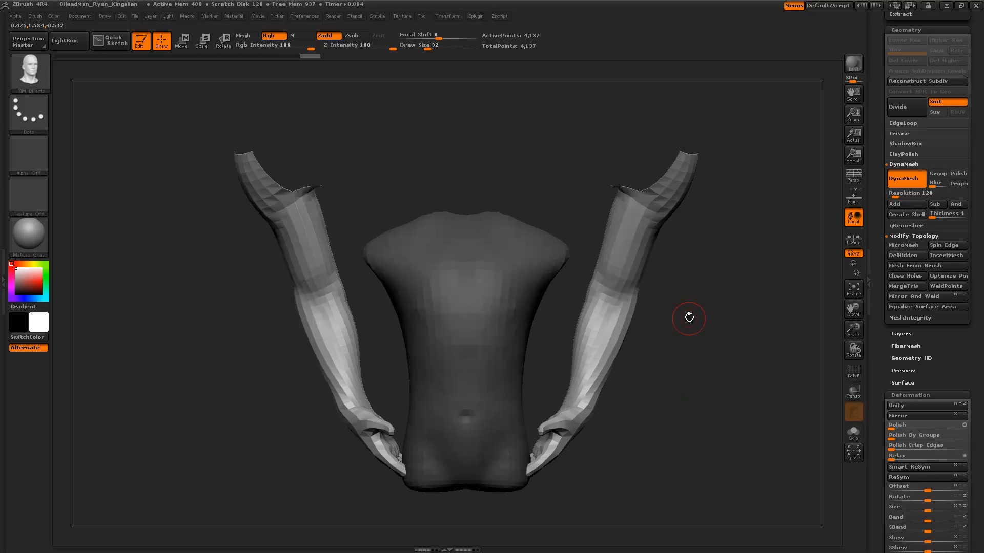
# Lay a transpose line along the arm, bring the arms down beside the torso and rotate them outward
pyautogui.press('r')
pyautogui.moveTo(667, 188); pyautogui.dragTo(565, 429)
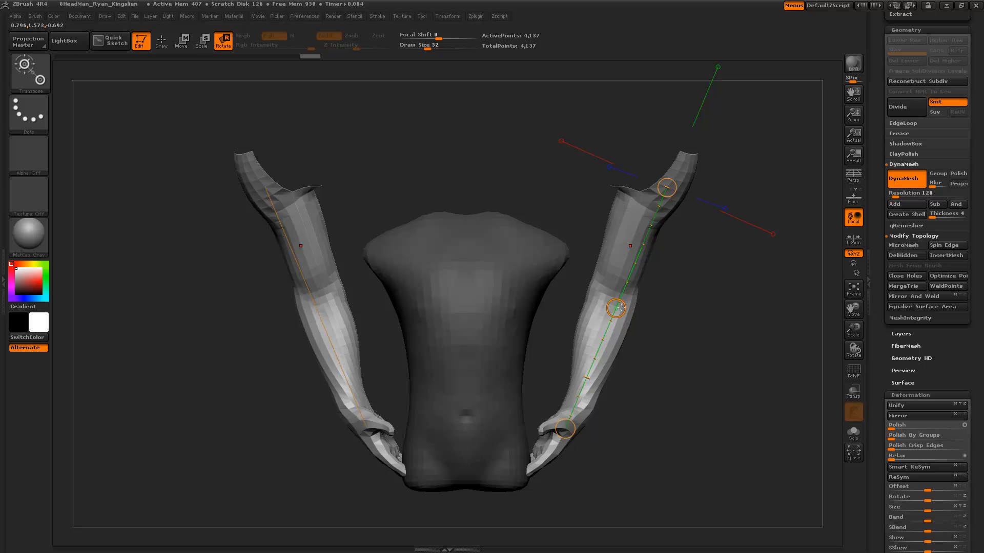
pyautogui.moveTo(620, 308); pyautogui.dragTo(656, 172)
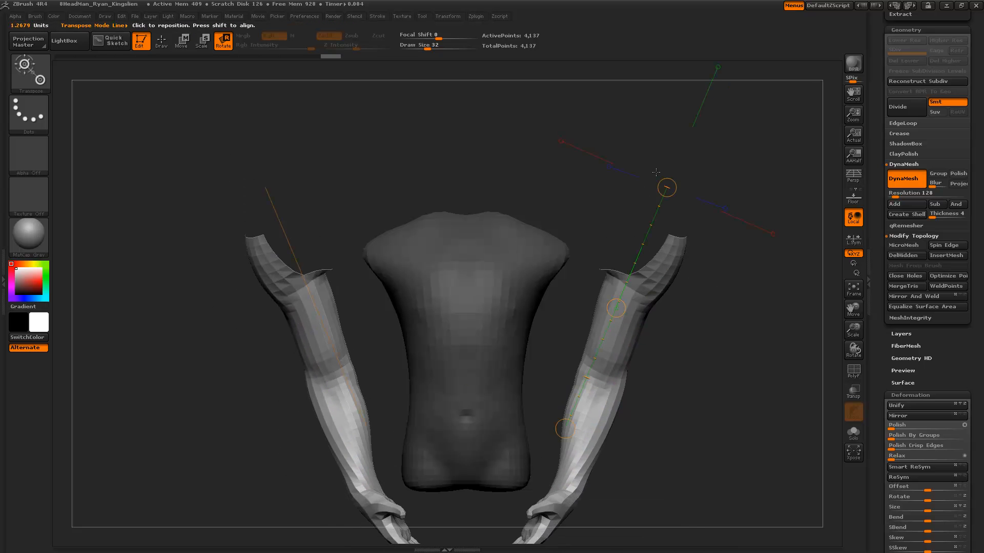
pyautogui.moveTo(649, 229); pyautogui.dragTo(636, 329)
pyautogui.moveTo(653, 287); pyautogui.dragTo(556, 306)
pyautogui.keyDown('alt'); pyautogui.moveTo(640, 384); pyautogui.dragTo(587, 282); pyautogui.keyUp('alt')
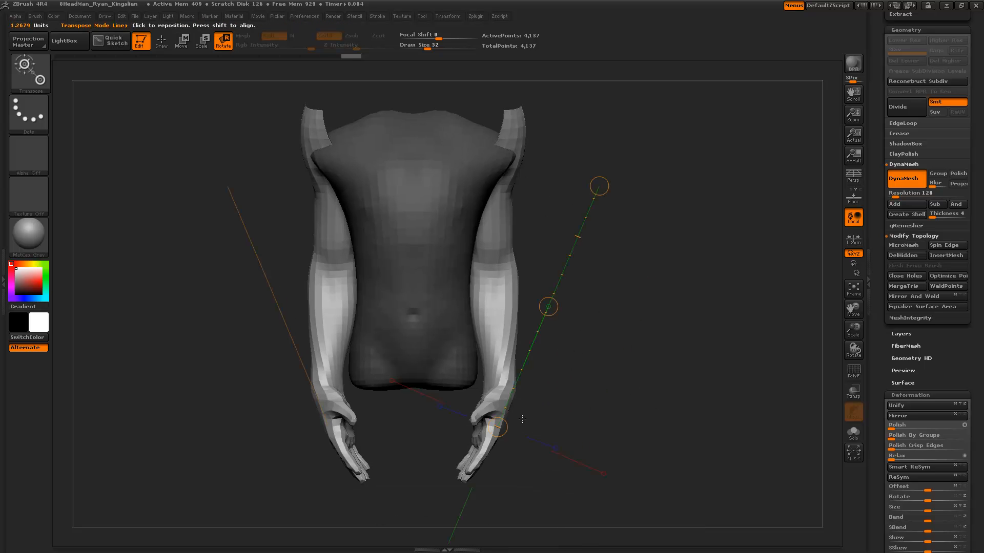
pyautogui.moveTo(497, 427); pyautogui.dragTo(566, 400)
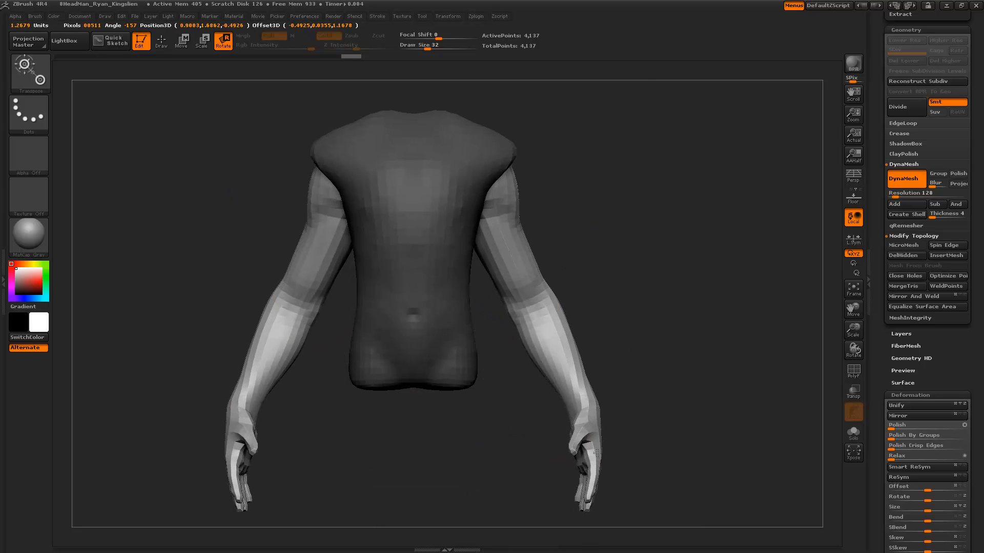
# Move the arms up and outward onto the shoulders and scale them down slightly
pyautogui.press('w')
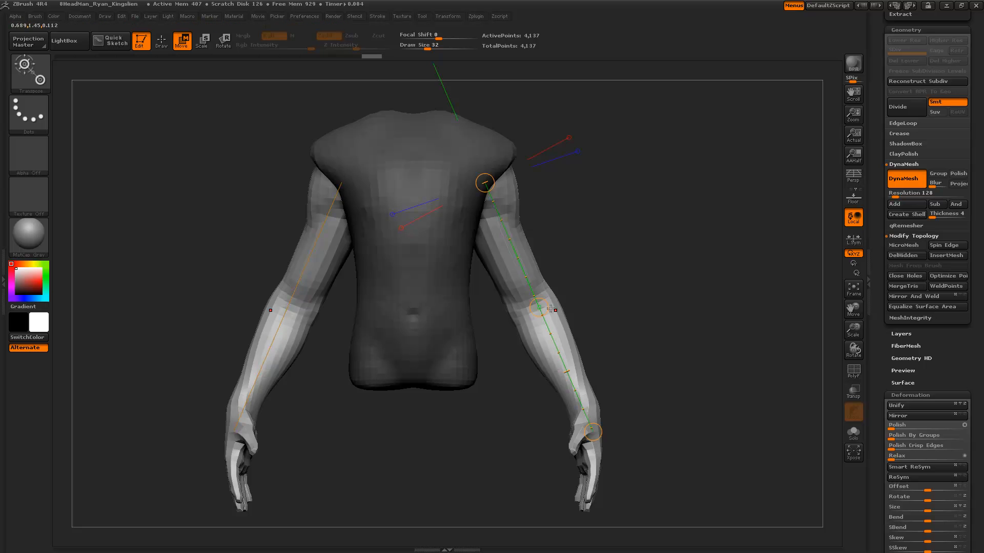
pyautogui.moveTo(547, 306); pyautogui.dragTo(545, 302)
pyautogui.moveTo(674, 258); pyautogui.dragTo(589, 259)
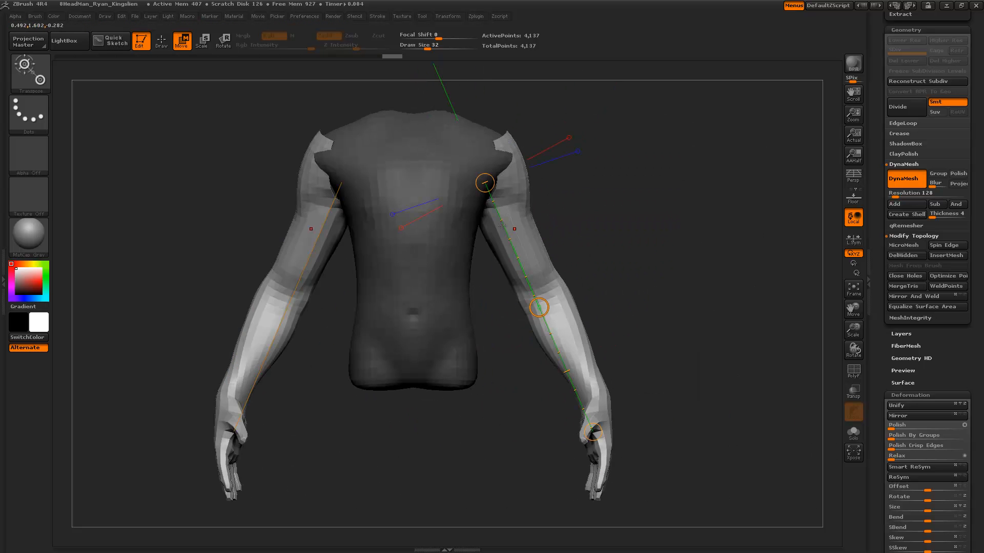
pyautogui.press('e')
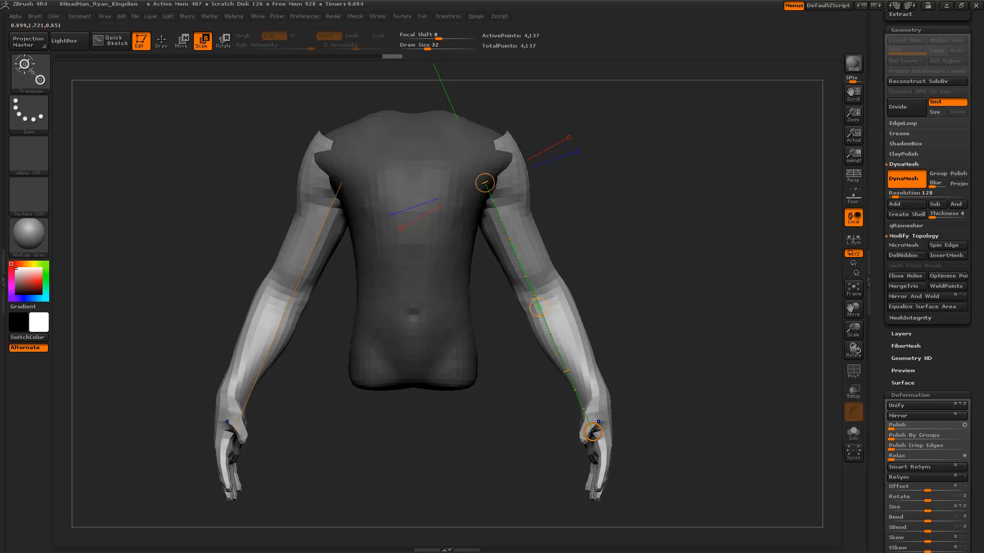
pyautogui.moveTo(593, 433); pyautogui.dragTo(563, 372)
pyautogui.moveTo(665, 311); pyautogui.dragTo(615, 225)
# Shift the arms outward to overlap the shoulders and slightly toward the back in side view
pyautogui.press('w')
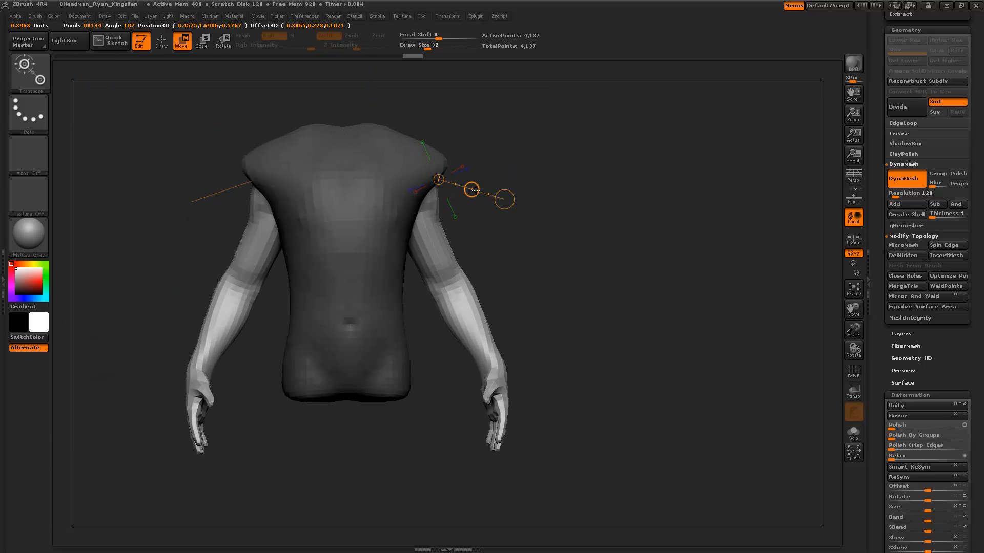
pyautogui.moveTo(474, 190); pyautogui.dragTo(494, 185)
pyautogui.keyDown('shift'); pyautogui.moveTo(541, 240); pyautogui.dragTo(524, 238); pyautogui.keyUp('shift')
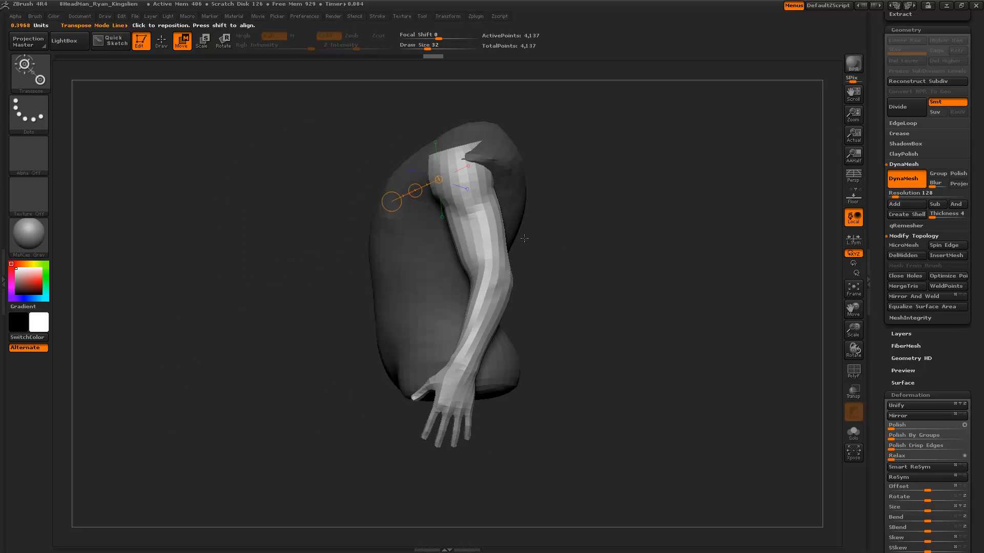
pyautogui.moveTo(415, 191); pyautogui.dragTo(416, 212)
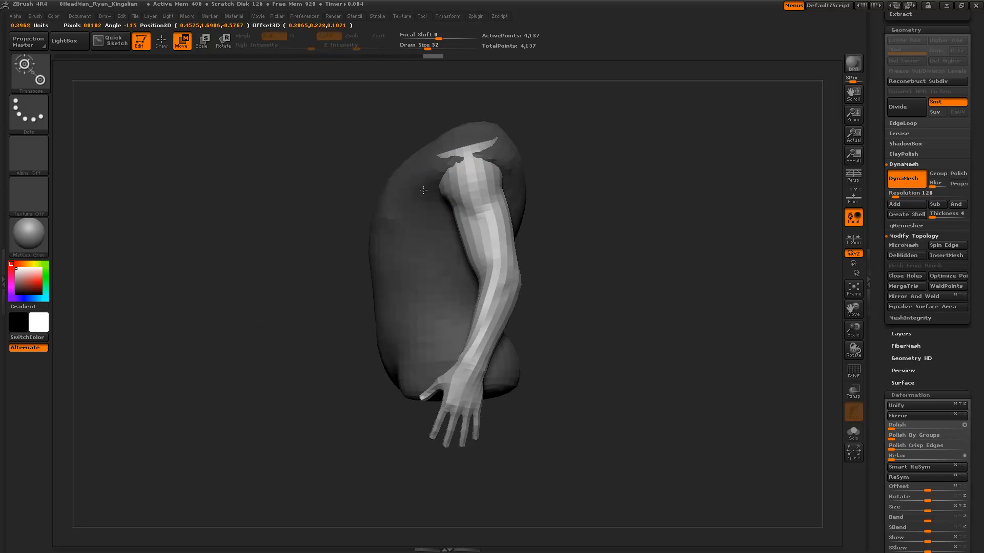
# Place a rotate transpose line down the arm from the shoulder in side view and check the pose from the front
pyautogui.moveTo(473, 185)
pyautogui.mouseDown()
pyautogui.moveTo(477, 353)
pyautogui.moveTo(472, 374)
pyautogui.moveTo(454, 369)
pyautogui.mouseUp()
pyautogui.press('r')
pyautogui.moveTo(612, 354); pyautogui.dragTo(789, 341)
pyautogui.keyDown('alt'); pyautogui.moveTo(542, 226); pyautogui.dragTo(224, 195); pyautogui.keyUp('alt')
pyautogui.keyDown('alt'); pyautogui.moveTo(521, 419); pyautogui.dragTo(526, 376); pyautogui.keyUp('alt')
# Undo the last five arm adjustments and redo them for comparison
pyautogui.hotkey('ctrl', 'z')
pyautogui.hotkey('ctrl', 'z')
pyautogui.hotkey('ctrl', 'z')
pyautogui.hotkey('ctrl', 'z')
pyautogui.hotkey('ctrl', 'z')
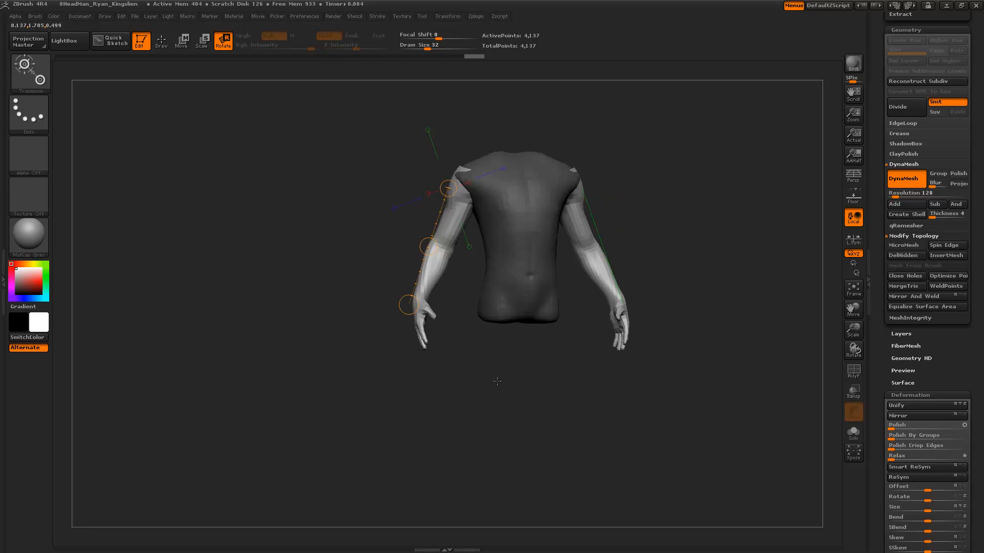
pyautogui.hotkey('ctrl', 'shift', 'z')
pyautogui.hotkey('ctrl', 'shift', 'z')
pyautogui.hotkey('ctrl', 'shift', 'z')
pyautogui.hotkey('ctrl', 'shift', 'z')
pyautogui.hotkey('ctrl', 'shift', 'z')
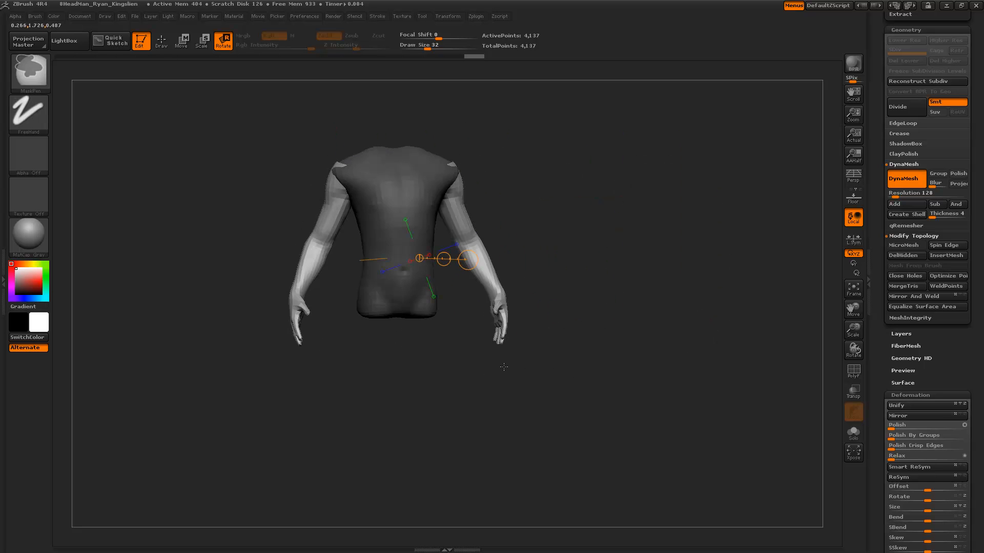
# Clear the mask and re-DynaMesh the model to fuse the arms with the torso
pyautogui.moveTo(638, 365)
pyautogui.keyDown('ctrl'); pyautogui.mouseDown()
pyautogui.moveTo(646, 362)
pyautogui.moveTo(549, 328)
pyautogui.moveTo(502, 336)
pyautogui.moveTo(573, 345)
pyautogui.mouseUp(); pyautogui.keyUp('ctrl')
pyautogui.press('q')
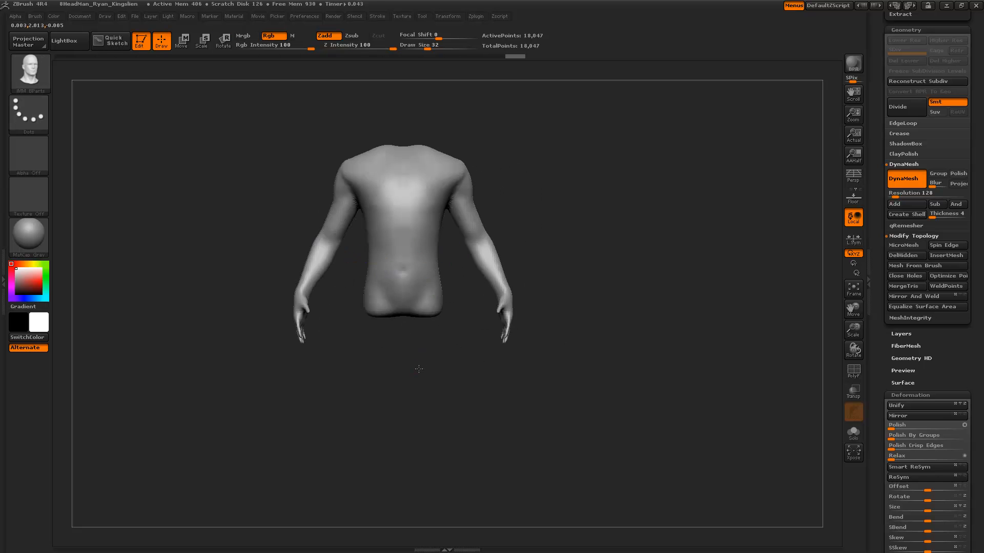
pyautogui.keyDown('alt'); pyautogui.moveTo(419, 369); pyautogui.dragTo(432, 374); pyautogui.keyUp('alt')
# Choose the Male Full Leg and insert the legs symmetrically at the bottom of the torso
pyautogui.press('m')
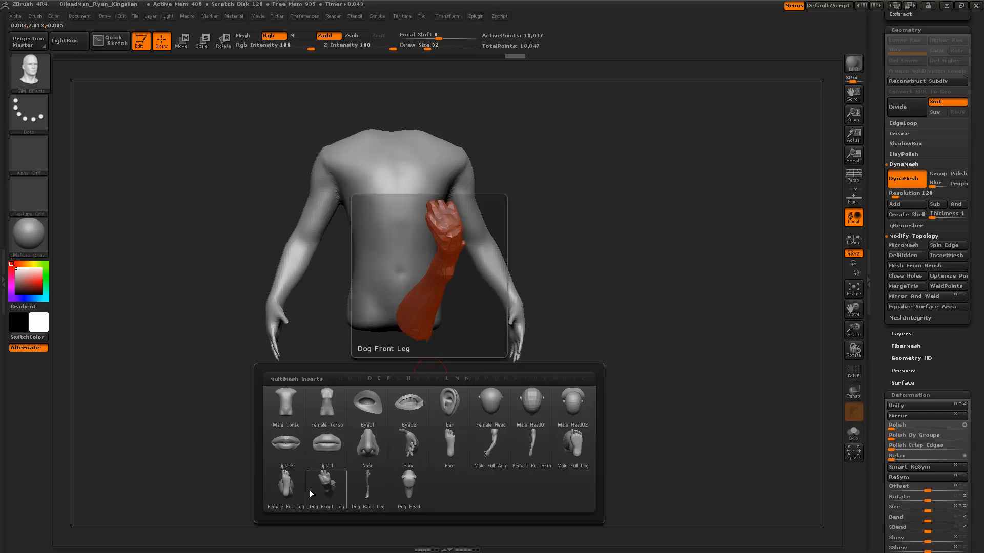
pyautogui.click(566, 450)
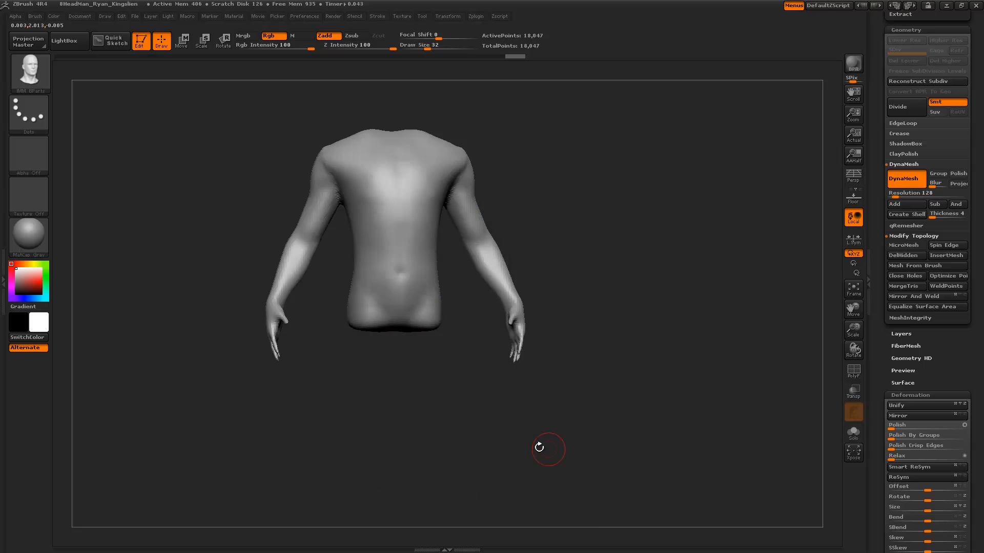
pyautogui.moveTo(538, 384); pyautogui.dragTo(431, 398)
pyautogui.moveTo(432, 355); pyautogui.dragTo(422, 466)
# Rotate the splayed legs until they hang vertically with the feet pointing forward
pyautogui.press('r')
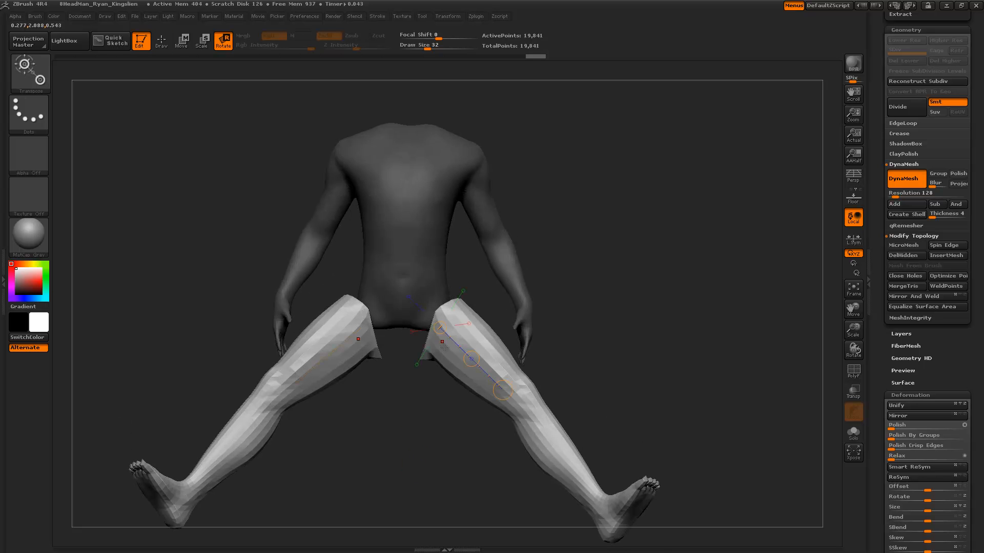
pyautogui.moveTo(602, 406); pyautogui.dragTo(580, 403)
pyautogui.moveTo(405, 385); pyautogui.dragTo(440, 400)
pyautogui.moveTo(519, 393); pyautogui.dragTo(784, 328)
pyautogui.keyDown('alt'); pyautogui.moveTo(721, 395); pyautogui.dragTo(540, 358); pyautogui.keyUp('alt')
# Try repositioning the legs with a transpose line running from the hip toward the outside of the foot
pyautogui.moveTo(571, 248); pyautogui.dragTo(655, 465)
pyautogui.moveTo(613, 357); pyautogui.dragTo(598, 468)
pyautogui.hotkey('ctrl', 'z')
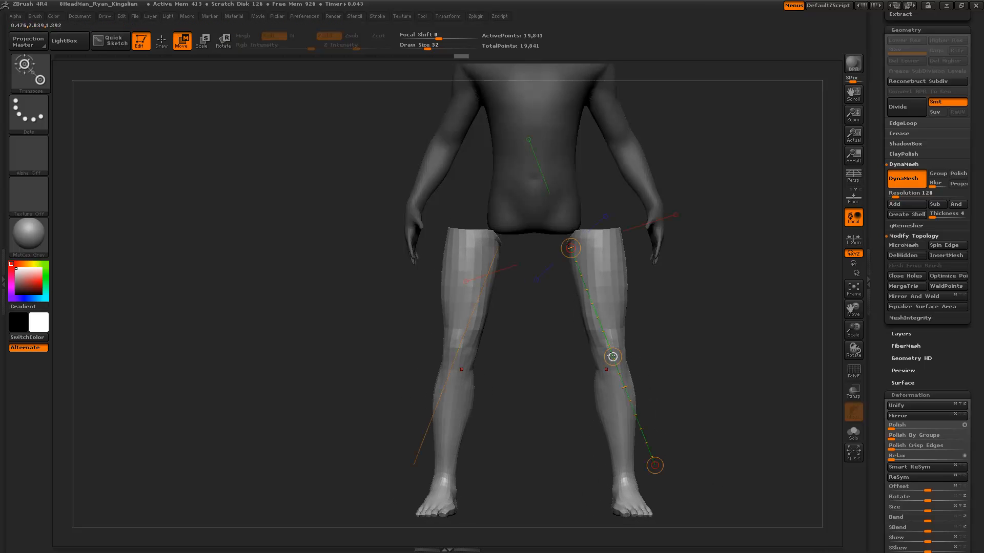
# Move the legs inward and up until they meet the pelvis, then re-DynaMesh to fuse them with the torso
pyautogui.moveTo(613, 357); pyautogui.dragTo(577, 349)
pyautogui.moveTo(661, 331); pyautogui.dragTo(598, 333)
pyautogui.moveTo(702, 323); pyautogui.dragTo(627, 324)
pyautogui.moveTo(598, 359); pyautogui.dragTo(658, 361)
pyautogui.moveTo(467, 346); pyautogui.dragTo(528, 351)
pyautogui.moveTo(687, 318); pyautogui.dragTo(716, 328)
pyautogui.moveTo(709, 369)
pyautogui.keyDown('ctrl'); pyautogui.mouseDown()
pyautogui.moveTo(718, 399)
pyautogui.moveTo(681, 397)
pyautogui.mouseUp(); pyautogui.keyUp('ctrl')
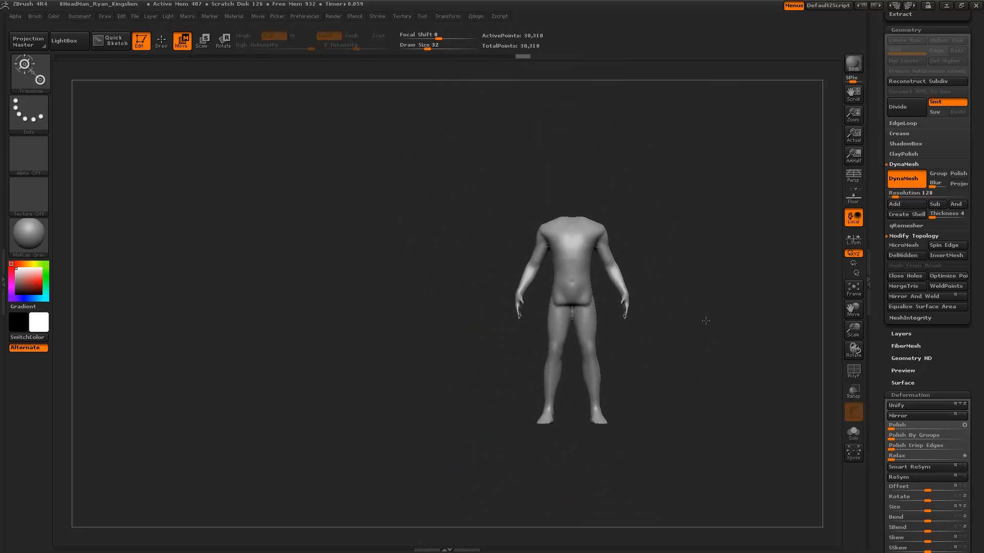
# Select the IMM BParts brush and choose its Male Head01 mesh
pyautogui.keyDown('alt'); pyautogui.moveTo(706, 321); pyautogui.dragTo(670, 276); pyautogui.keyUp('alt')
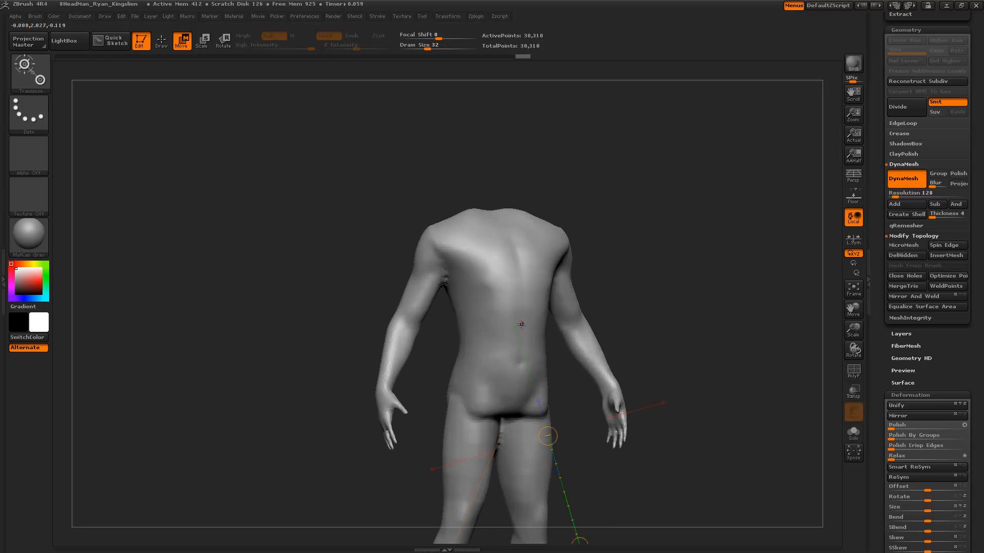
pyautogui.press('b')
pyautogui.press('b')
pyautogui.click(297, 233)
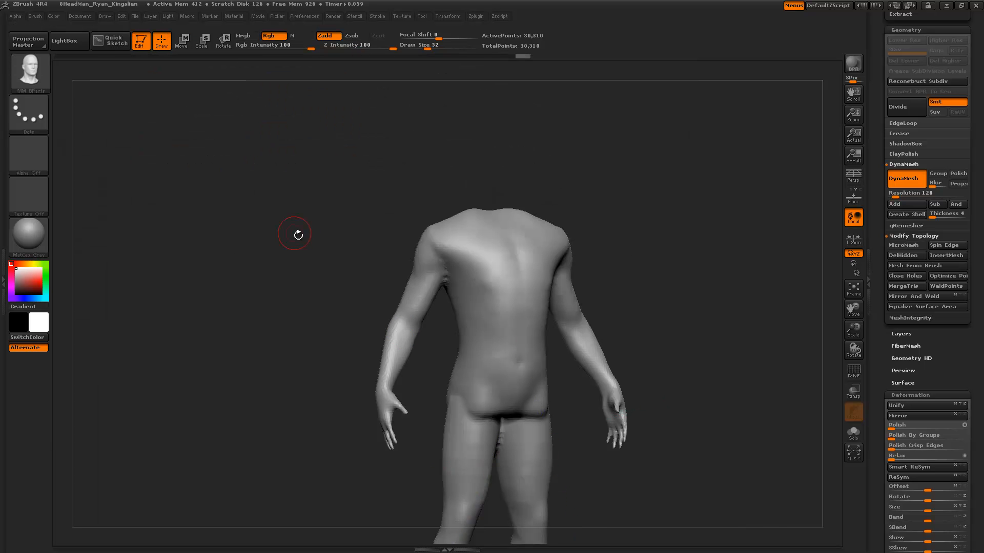
pyautogui.press('m')
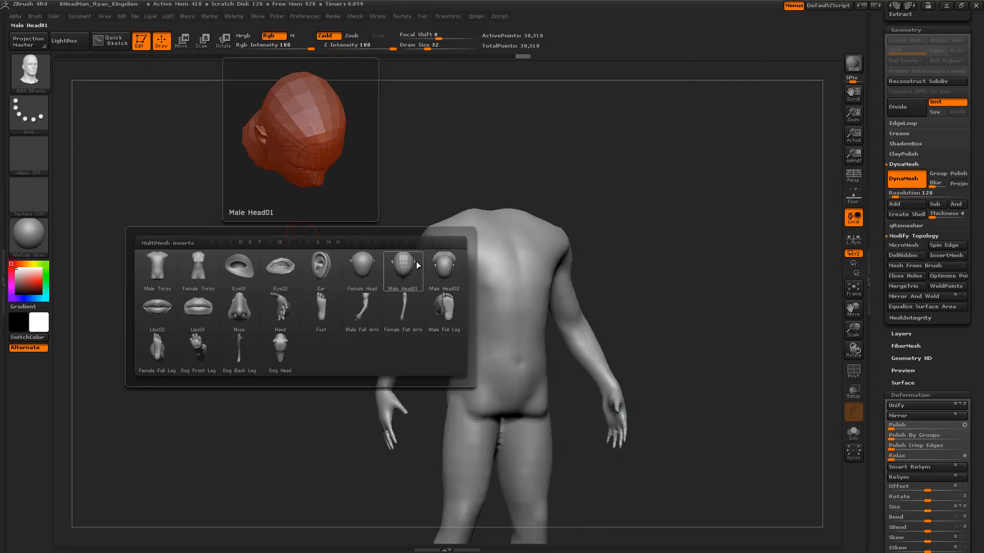
pyautogui.click(388, 266)
# Try inserting the head at the top of the torso, then undo the insertion
pyautogui.moveTo(389, 266); pyautogui.dragTo(498, 328)
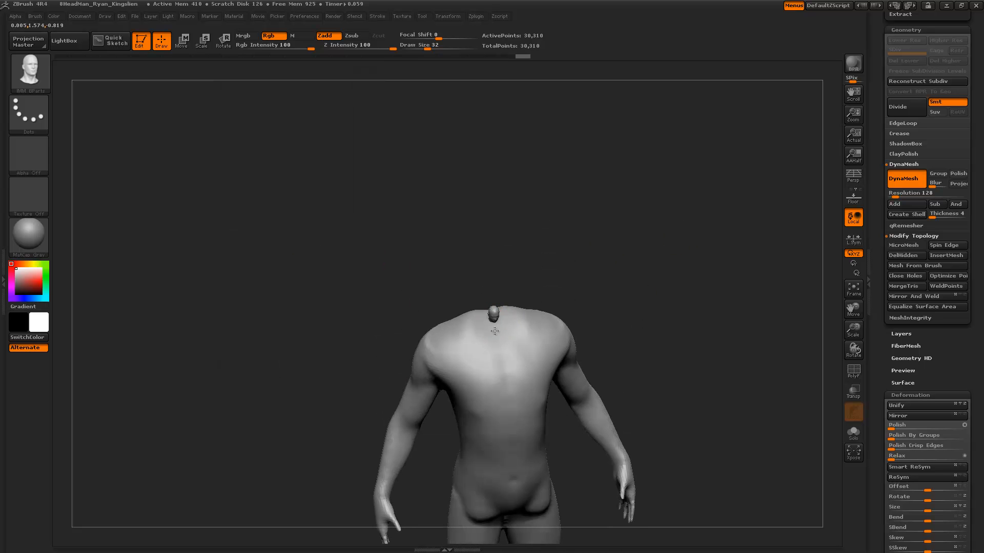
pyautogui.moveTo(504, 366); pyautogui.dragTo(504, 366)
pyautogui.keyDown('shift'); pyautogui.moveTo(629, 306); pyautogui.dragTo(635, 261); pyautogui.keyUp('shift')
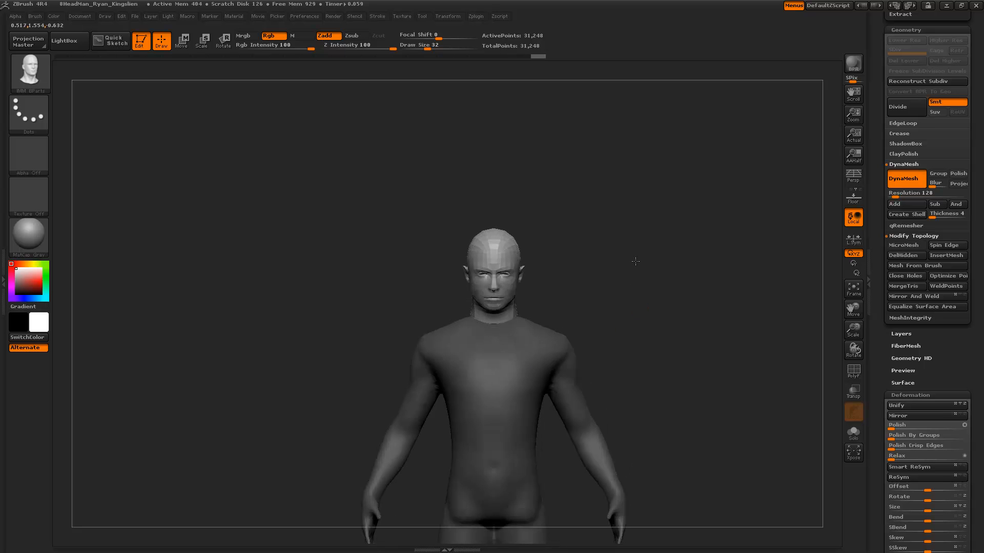
pyautogui.hotkey('ctrl', 'z')
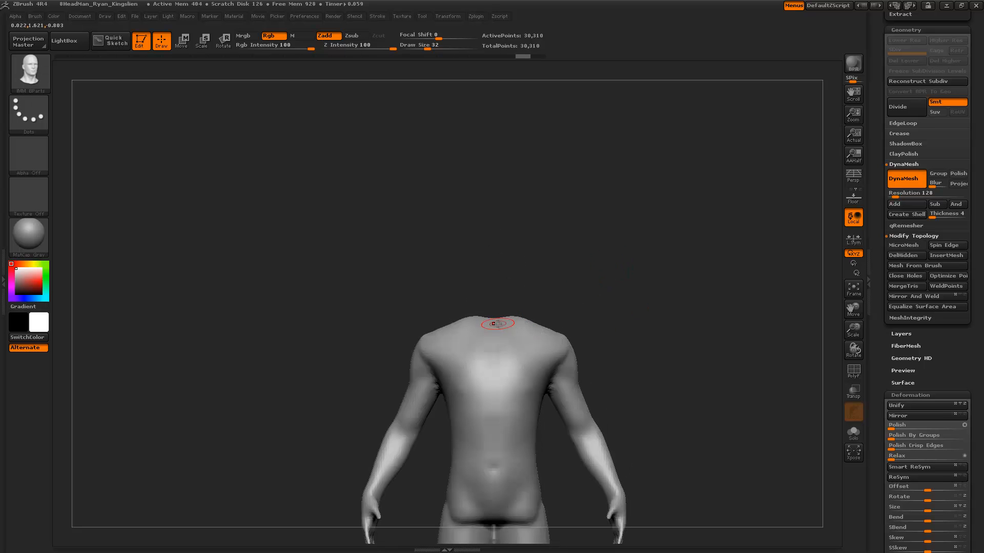
# Insert the head on the centre of the neck opening and rotate it upright so the face looks forward
pyautogui.moveTo(495, 327); pyautogui.dragTo(493, 370)
pyautogui.keyDown('shift'); pyautogui.moveTo(593, 336); pyautogui.dragTo(618, 321); pyautogui.keyUp('shift')
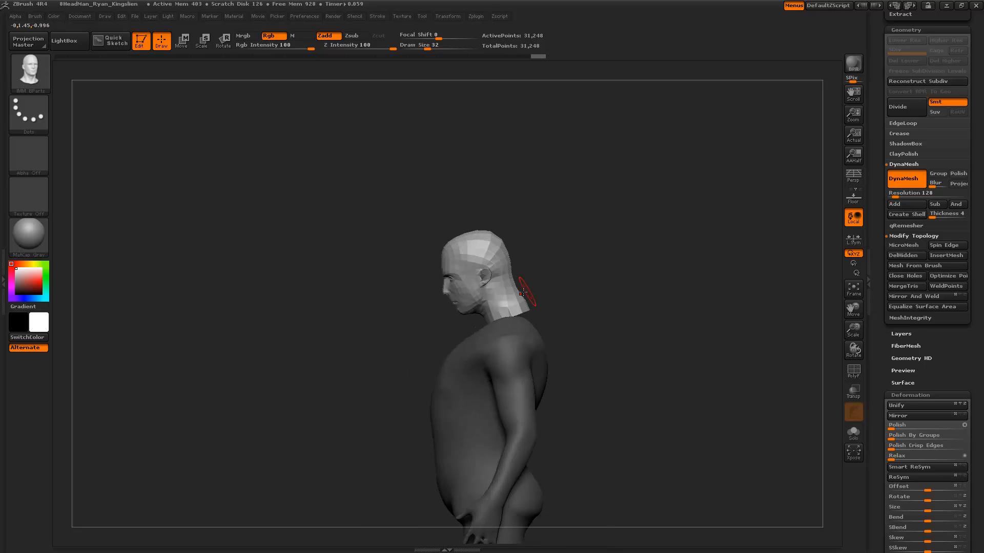
pyautogui.press('r')
pyautogui.moveTo(412, 109); pyautogui.dragTo(532, 128)
# Clear the mask and re-DynaMesh the model to fuse the head with the body
pyautogui.keyDown('ctrl'); pyautogui.moveTo(662, 254); pyautogui.dragTo(720, 383); pyautogui.keyUp('ctrl')
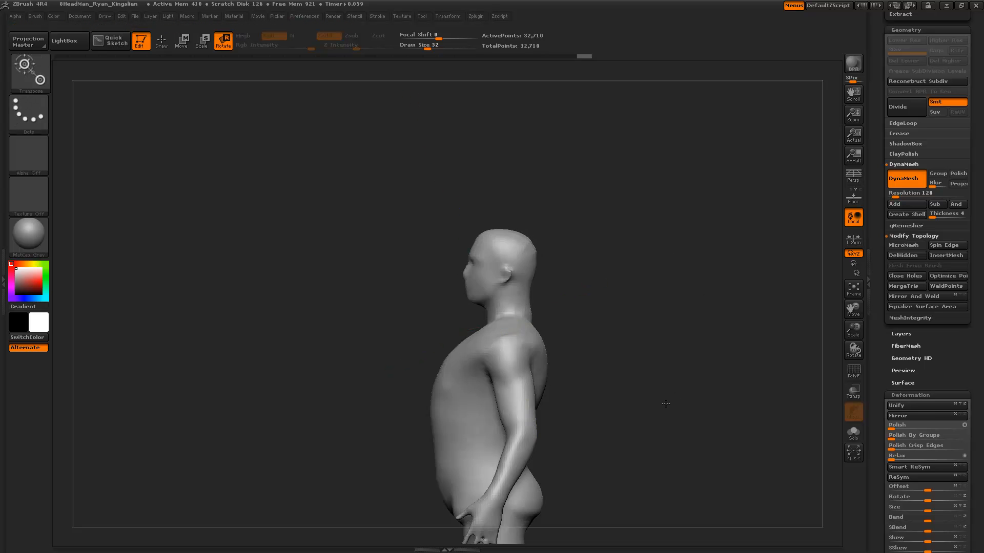
pyautogui.keyDown('alt'); pyautogui.moveTo(665, 402); pyautogui.dragTo(610, 257); pyautogui.keyUp('alt')
pyautogui.moveTo(601, 362)
pyautogui.keyDown('alt'); pyautogui.mouseDown()
pyautogui.moveTo(591, 328)
pyautogui.moveTo(728, 329)
pyautogui.moveTo(604, 327)
pyautogui.moveTo(441, 344)
pyautogui.moveTo(731, 325)
pyautogui.moveTo(613, 325)
pyautogui.moveTo(643, 378)
pyautogui.moveTo(660, 369)
pyautogui.moveTo(631, 297)
pyautogui.mouseUp(); pyautogui.keyUp('alt')
# Choose the Foot mesh and insert a symmetrical pair on the upper chest near the shoulders
pyautogui.press('q')
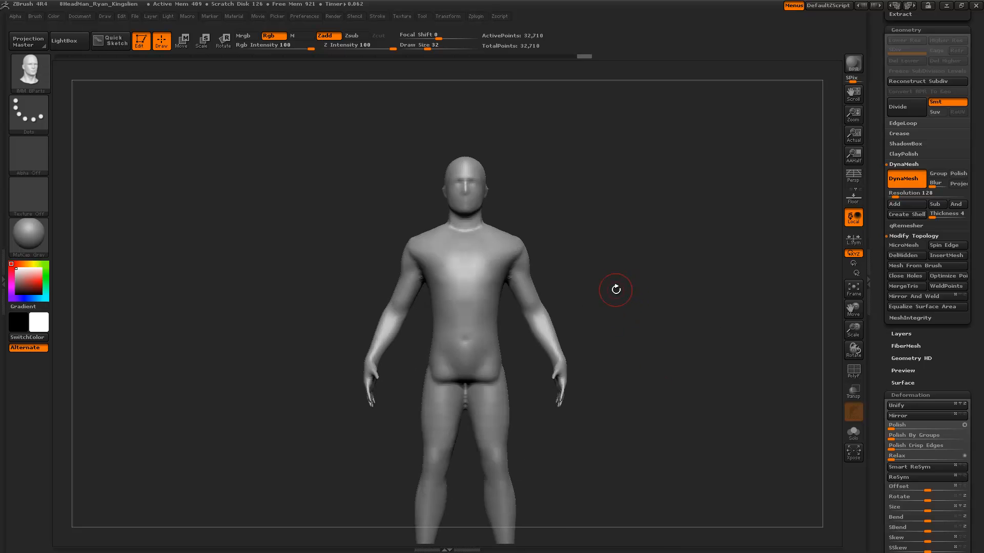
pyautogui.press('m')
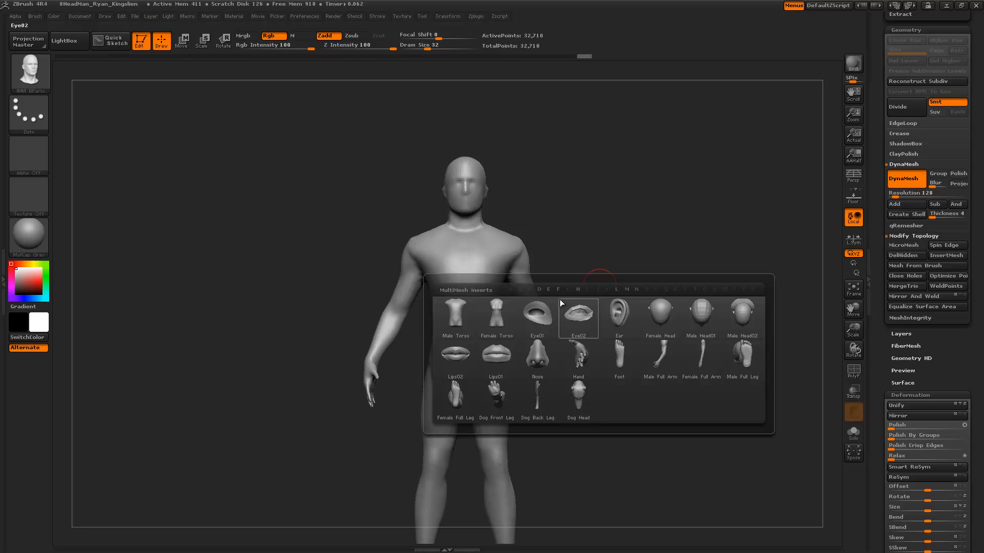
pyautogui.click(629, 359)
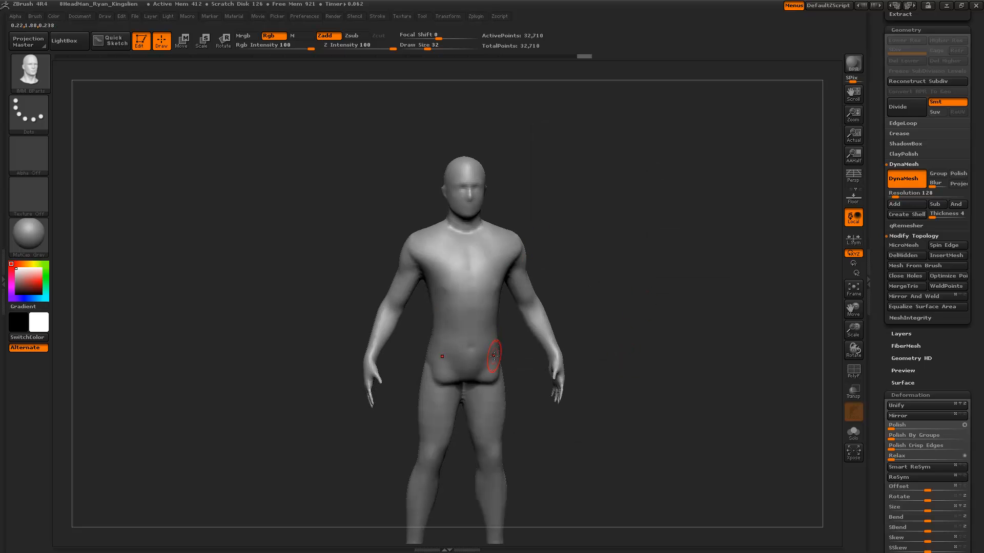
pyautogui.moveTo(500, 251); pyautogui.dragTo(496, 272)
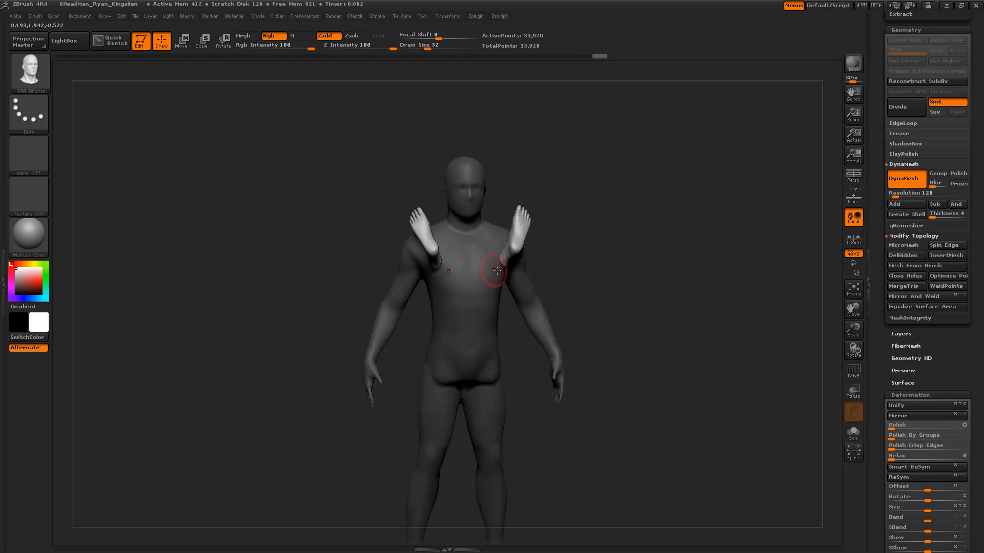
pyautogui.moveTo(599, 277); pyautogui.dragTo(439, 236)
# Move the inserted feet with a transpose line to embed them in the front of the shoulders, then re-DynaMesh
pyautogui.press('r')
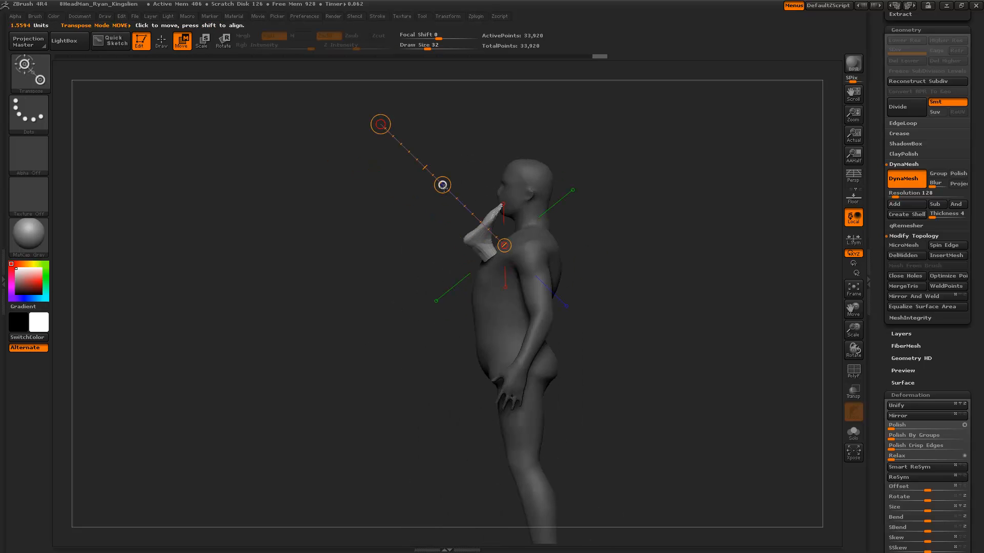
pyautogui.moveTo(333, 216); pyautogui.dragTo(446, 221)
pyautogui.moveTo(666, 259); pyautogui.dragTo(647, 254)
pyautogui.moveTo(562, 163); pyautogui.dragTo(544, 157)
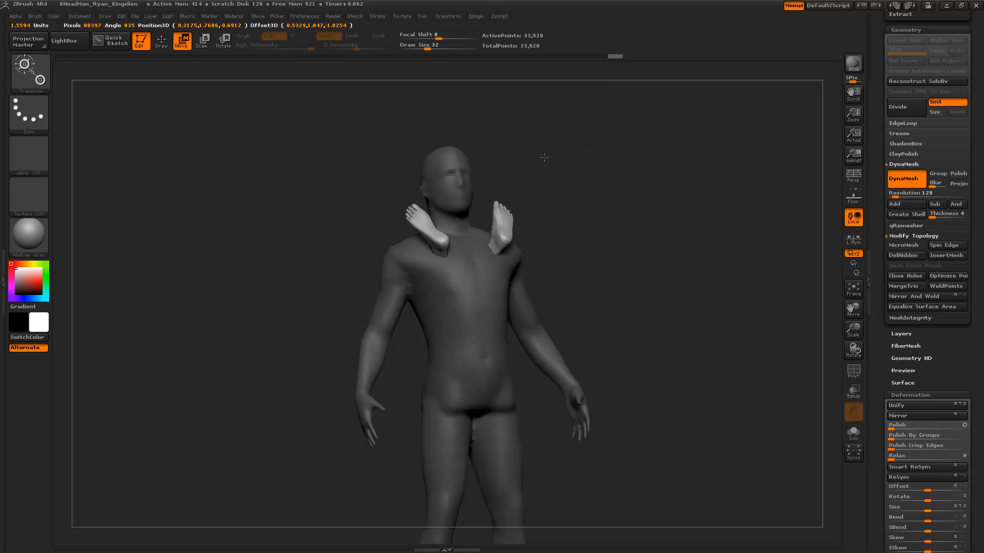
pyautogui.moveTo(688, 260)
pyautogui.keyDown('ctrl'); pyautogui.mouseDown()
pyautogui.moveTo(735, 328)
pyautogui.moveTo(668, 272)
pyautogui.moveTo(606, 286)
pyautogui.moveTo(613, 294)
pyautogui.moveTo(663, 285)
pyautogui.moveTo(647, 342)
pyautogui.moveTo(584, 332)
pyautogui.mouseUp(); pyautogui.keyUp('ctrl')
# Choose the Ear mesh and insert a large symmetrical pair on the outer shoulders
pyautogui.press('q')
pyautogui.press('m')
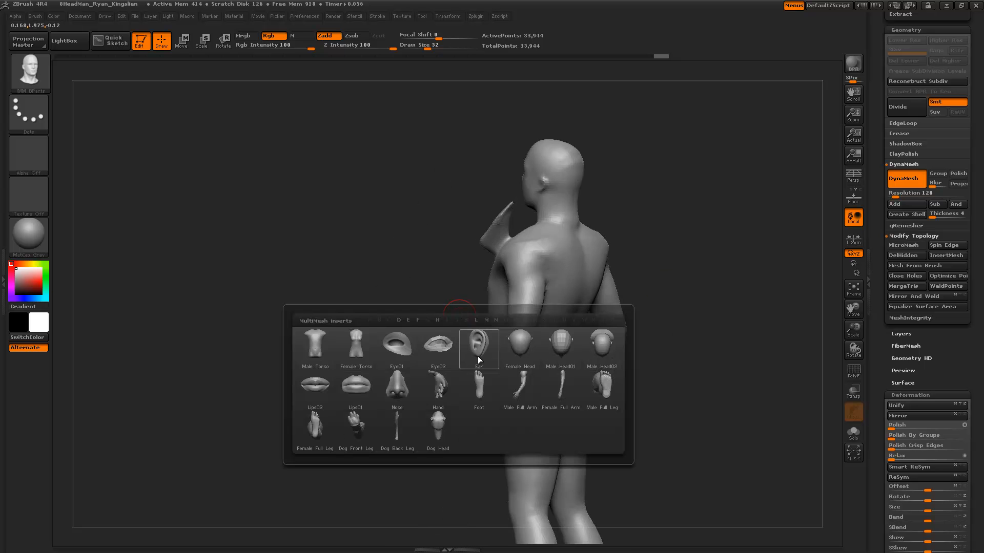
pyautogui.moveTo(644, 389); pyautogui.dragTo(618, 290)
pyautogui.moveTo(559, 285); pyautogui.dragTo(637, 274)
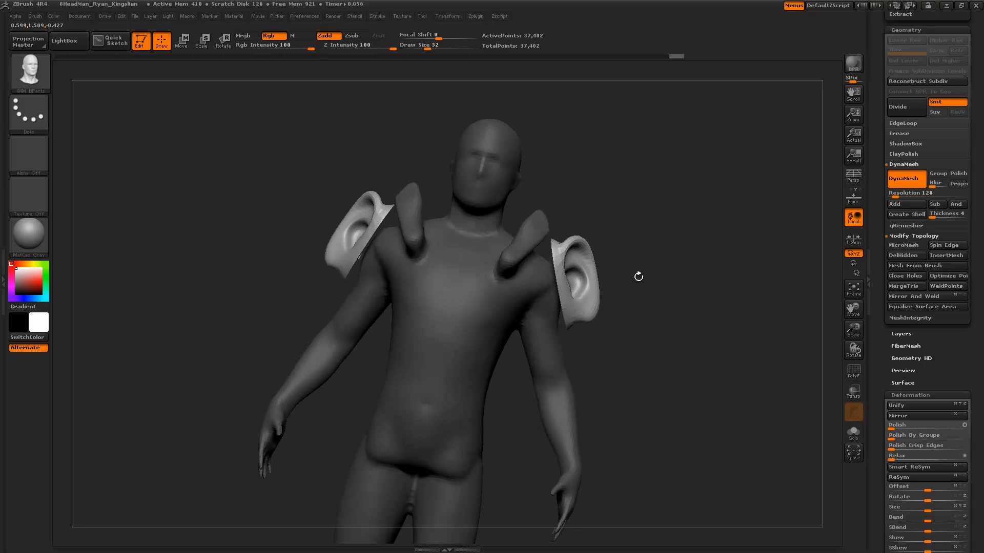
# Push the ears inward against the shoulders and re-DynaMesh to fuse them with the body
pyautogui.press('r')
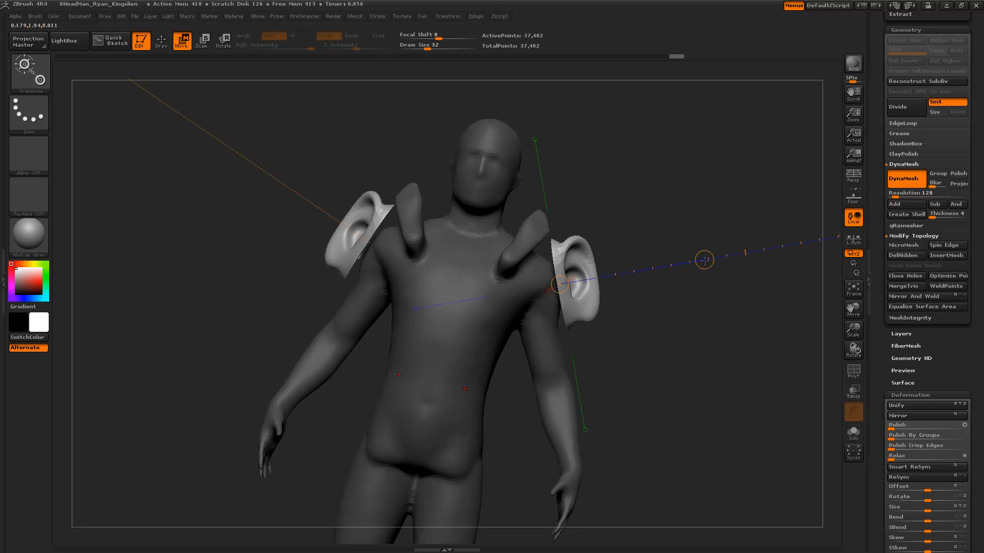
pyautogui.moveTo(704, 260); pyautogui.dragTo(693, 262)
pyautogui.keyDown('ctrl'); pyautogui.moveTo(669, 336); pyautogui.dragTo(685, 396); pyautogui.keyUp('ctrl')
pyautogui.press('f')
# Choose the Eye01 mesh and insert a symmetrical pair on the chest
pyautogui.press('q')
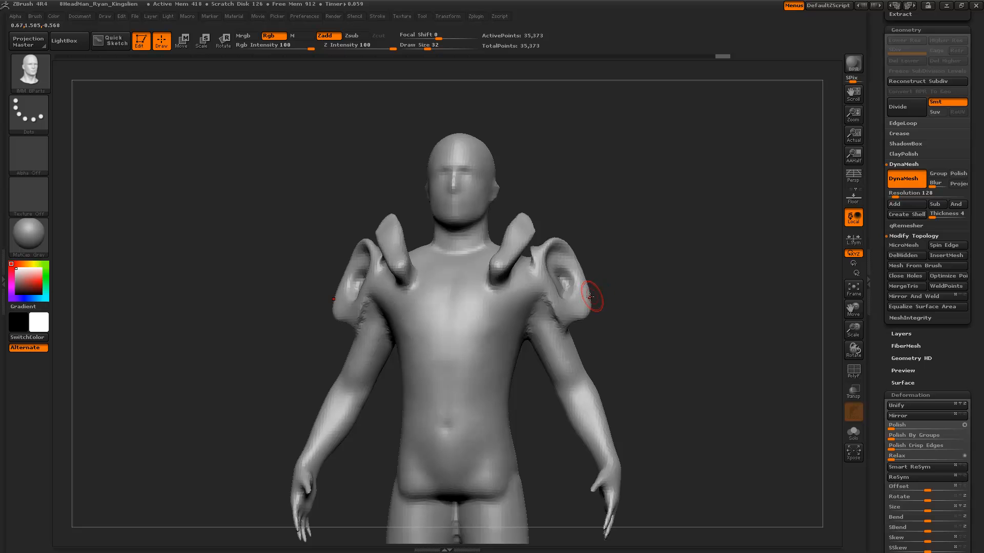
pyautogui.press('m')
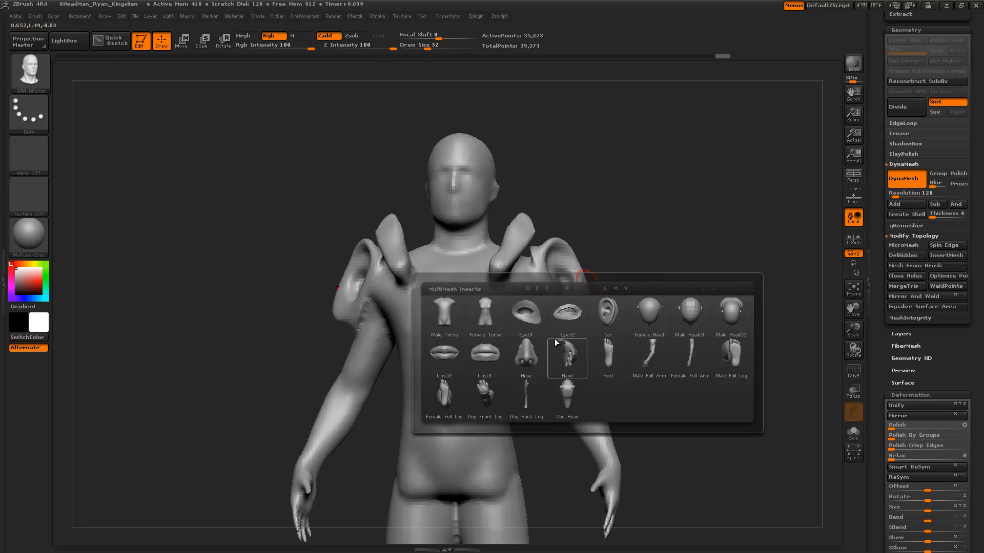
pyautogui.click(515, 316)
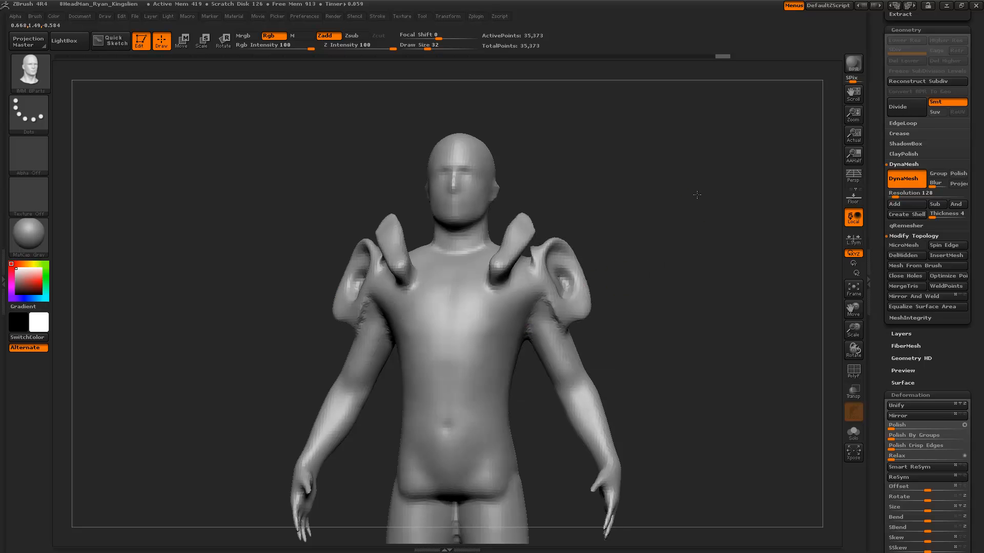
pyautogui.keyDown('alt'); pyautogui.moveTo(666, 247); pyautogui.dragTo(684, 221); pyautogui.keyUp('alt')
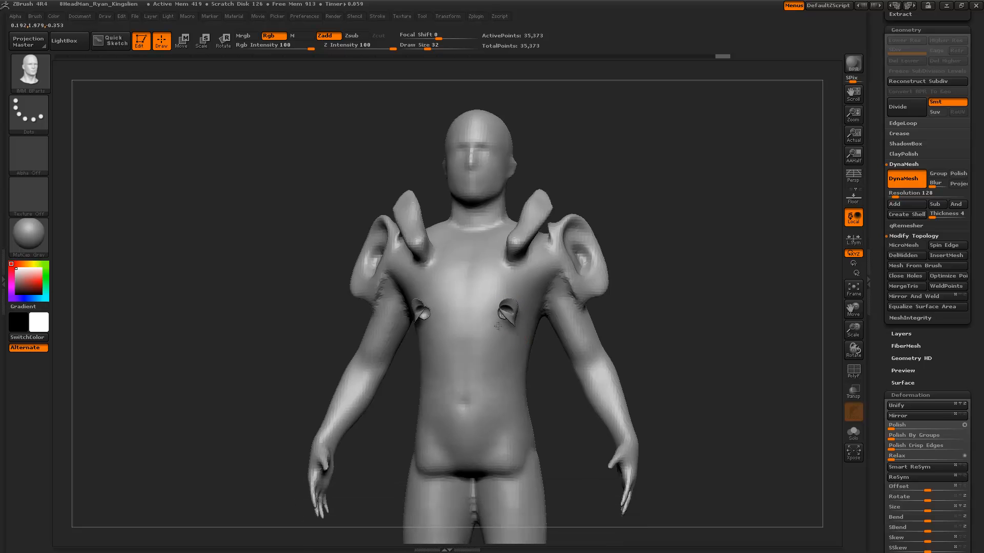
pyautogui.moveTo(500, 336); pyautogui.dragTo(529, 335)
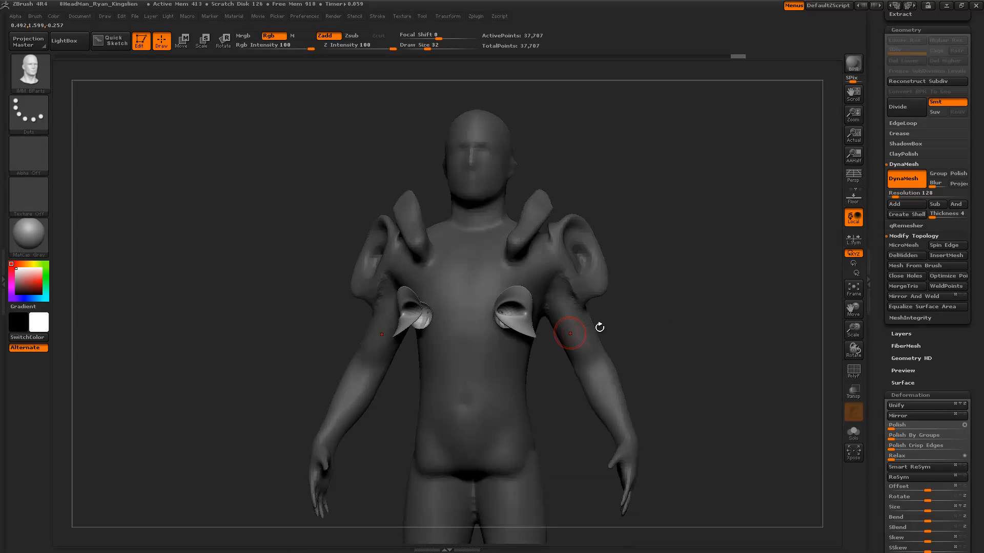
pyautogui.moveTo(685, 304); pyautogui.dragTo(611, 310)
# Move and rotate the eye pieces so they sink into the chest, then re-DynaMesh to fuse them
pyautogui.press('w')
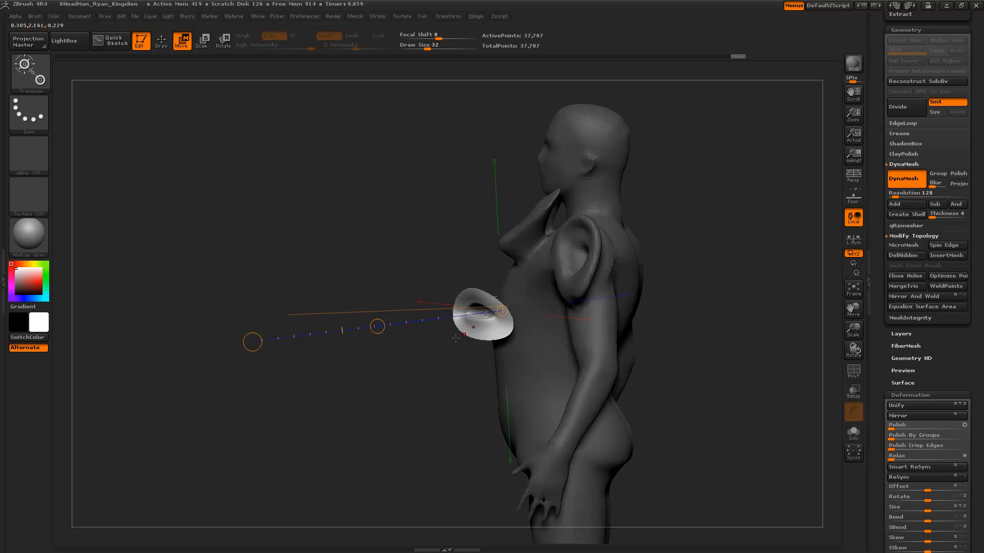
pyautogui.moveTo(378, 326); pyautogui.dragTo(416, 324)
pyautogui.moveTo(356, 356); pyautogui.dragTo(441, 346)
pyautogui.press('r')
pyautogui.moveTo(514, 287)
pyautogui.mouseDown()
pyautogui.moveTo(512, 339)
pyautogui.moveTo(519, 326)
pyautogui.mouseUp()
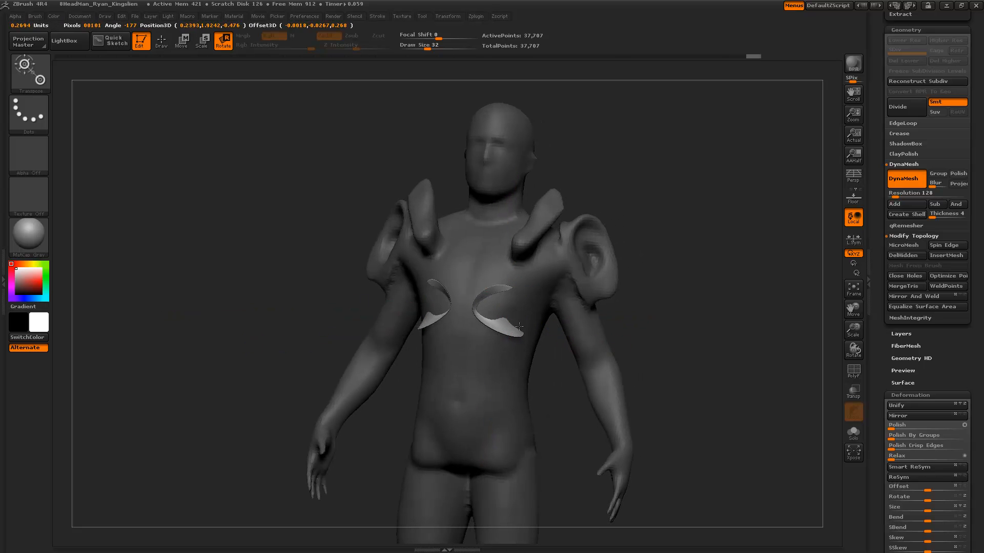
pyautogui.moveTo(683, 300)
pyautogui.keyDown('ctrl'); pyautogui.mouseDown()
pyautogui.moveTo(716, 378)
pyautogui.moveTo(678, 289)
pyautogui.mouseUp(); pyautogui.keyUp('ctrl')
# Choose the Dog Head mesh and insert it symmetrically on the human head
pyautogui.moveTo(647, 313); pyautogui.dragTo(711, 322)
pyautogui.press('q')
pyautogui.moveTo(617, 337)
pyautogui.mouseDown()
pyautogui.moveTo(610, 328)
pyautogui.moveTo(703, 323)
pyautogui.moveTo(528, 328)
pyautogui.mouseUp()
pyautogui.moveTo(604, 310); pyautogui.dragTo(626, 285)
pyautogui.press('m')
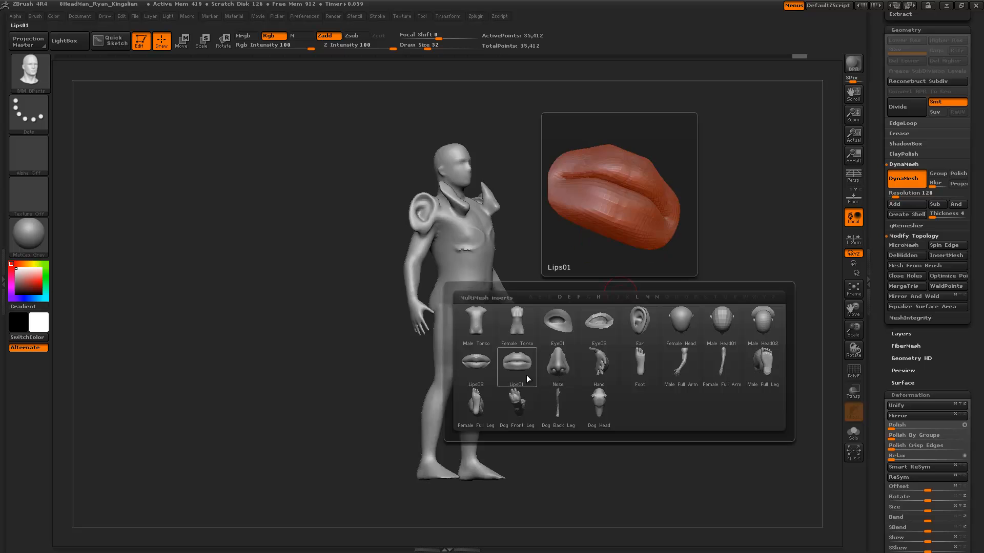
pyautogui.click(594, 410)
pyautogui.moveTo(607, 272)
pyautogui.mouseDown()
pyautogui.moveTo(598, 315)
pyautogui.moveTo(593, 278)
pyautogui.mouseUp()
pyautogui.moveTo(488, 196)
pyautogui.mouseDown()
pyautogui.moveTo(524, 198)
pyautogui.moveTo(503, 258)
pyautogui.moveTo(584, 275)
pyautogui.moveTo(543, 274)
pyautogui.mouseUp()
# Rotate the dog heads over the human head so they overlap it, then re-DynaMesh the model
pyautogui.press('r')
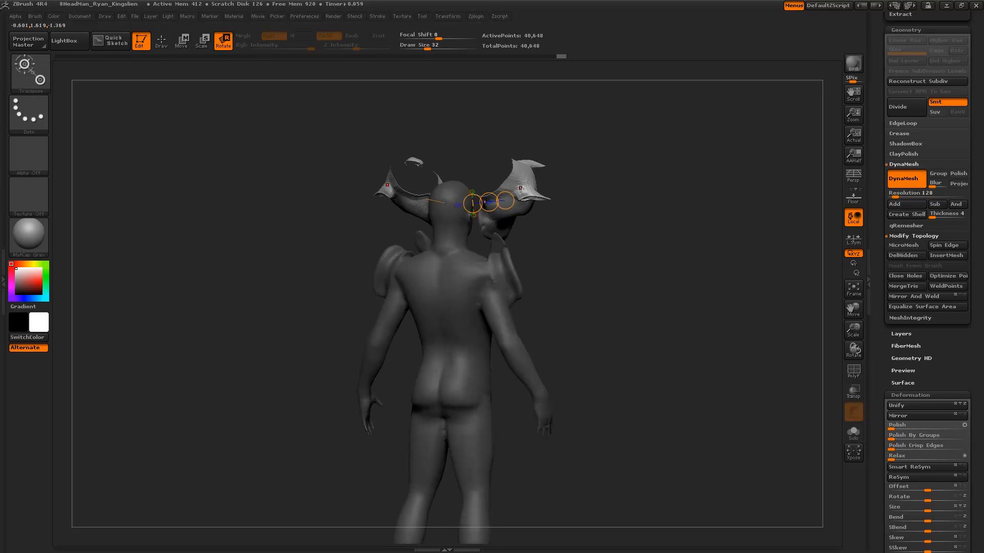
pyautogui.moveTo(522, 183); pyautogui.dragTo(499, 230)
pyautogui.moveTo(522, 183); pyautogui.dragTo(481, 227)
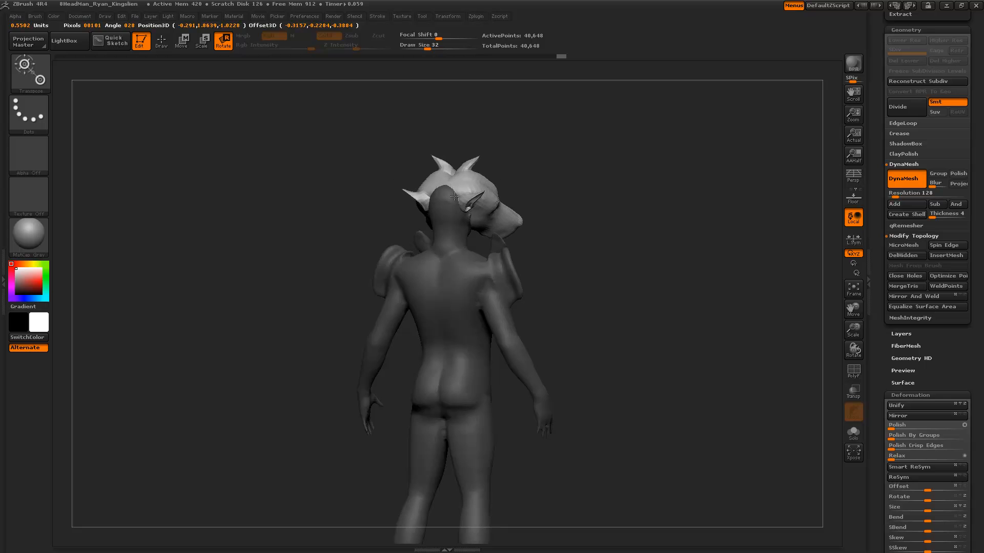
pyautogui.keyDown('ctrl'); pyautogui.moveTo(639, 227); pyautogui.dragTo(674, 359); pyautogui.keyUp('ctrl')
pyautogui.moveTo(584, 277)
pyautogui.mouseDown()
pyautogui.moveTo(482, 202)
pyautogui.moveTo(445, 202)
pyautogui.moveTo(382, 279)
pyautogui.moveTo(403, 306)
pyautogui.moveTo(453, 335)
pyautogui.moveTo(628, 336)
pyautogui.mouseUp()
# Leave Edit mode and clear the combined figure from the canvas
pyautogui.press('q')
pyautogui.press('t')
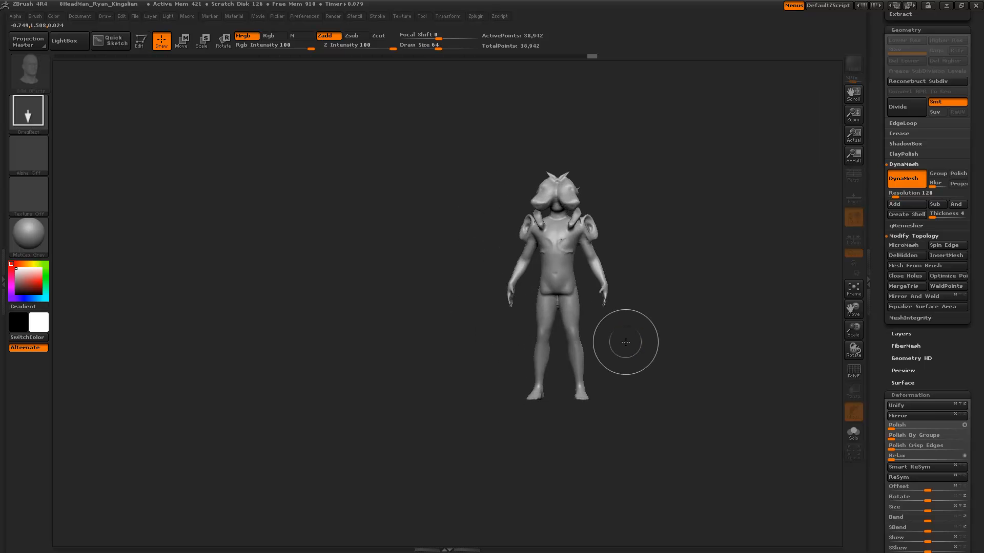
pyautogui.hotkey('ctrl', 'n')
pyautogui.scroll(10, 890, 222)
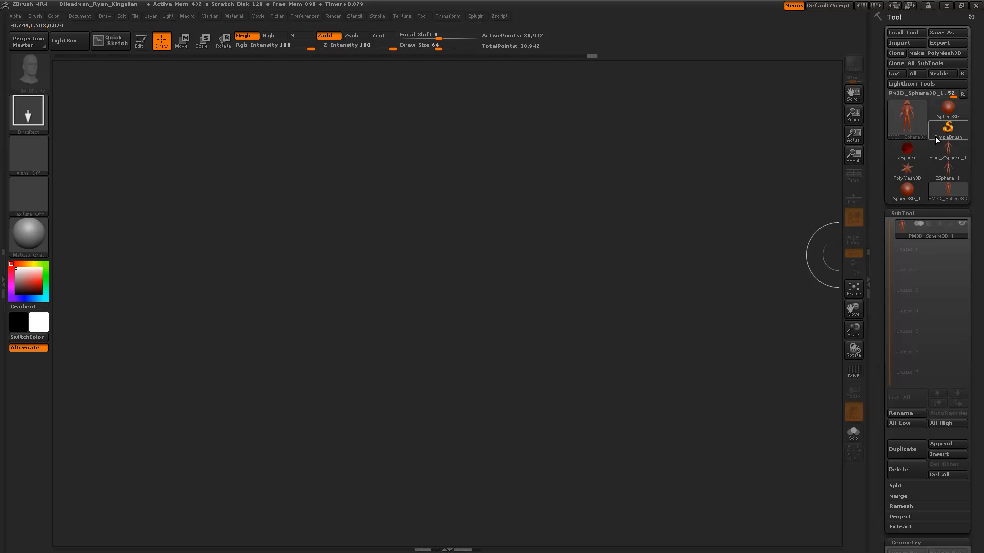
# Draw a new Sphere3D in Edit mode and convert it to a PolyMesh3D
pyautogui.click(947, 109)
pyautogui.moveTo(497, 270); pyautogui.dragTo(504, 453)
pyautogui.press('t')
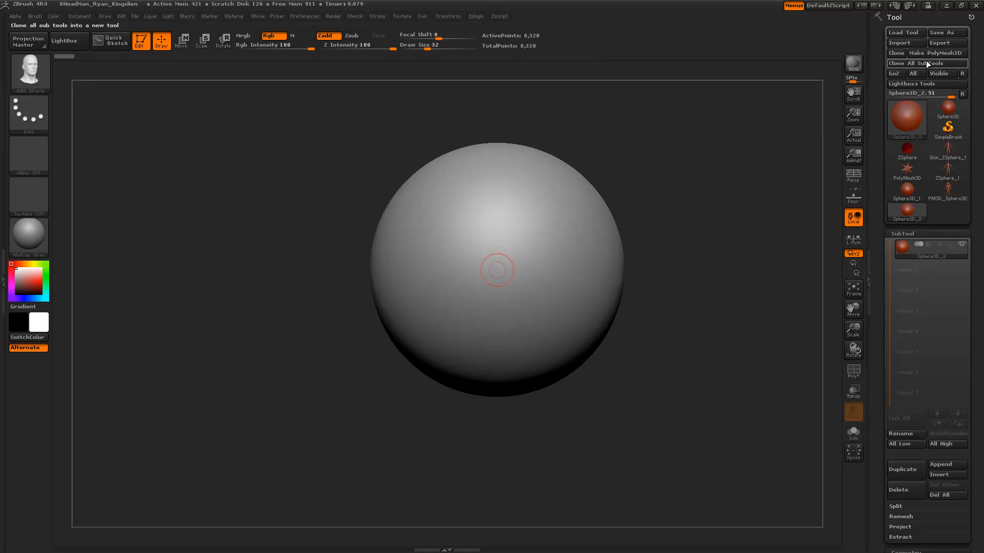
pyautogui.click(928, 53)
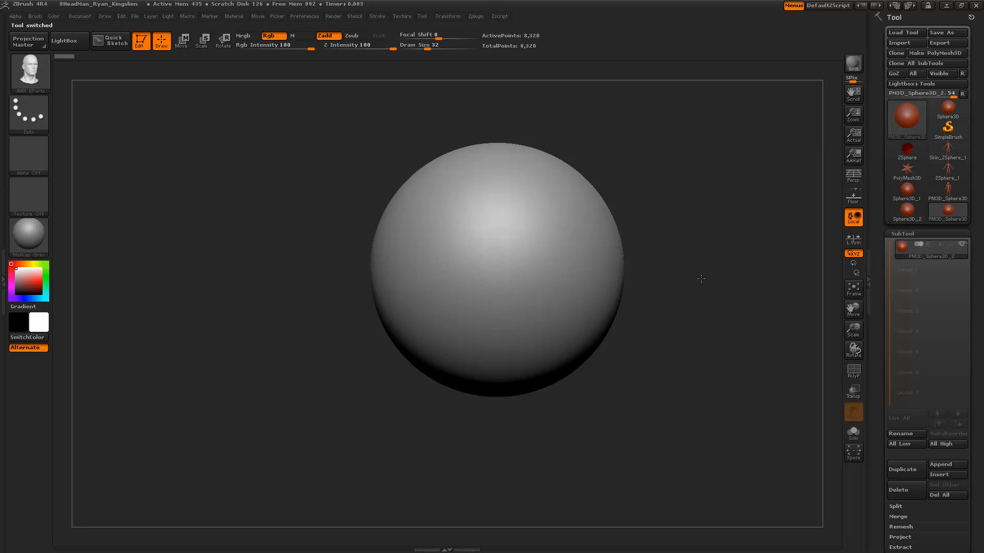
# Enlarge the brush and paint a roughly circular symmetrical mask on the sides of the sphere
pyautogui.press('shift')
pyautogui.moveTo(655, 294); pyautogui.dragTo(649, 307)
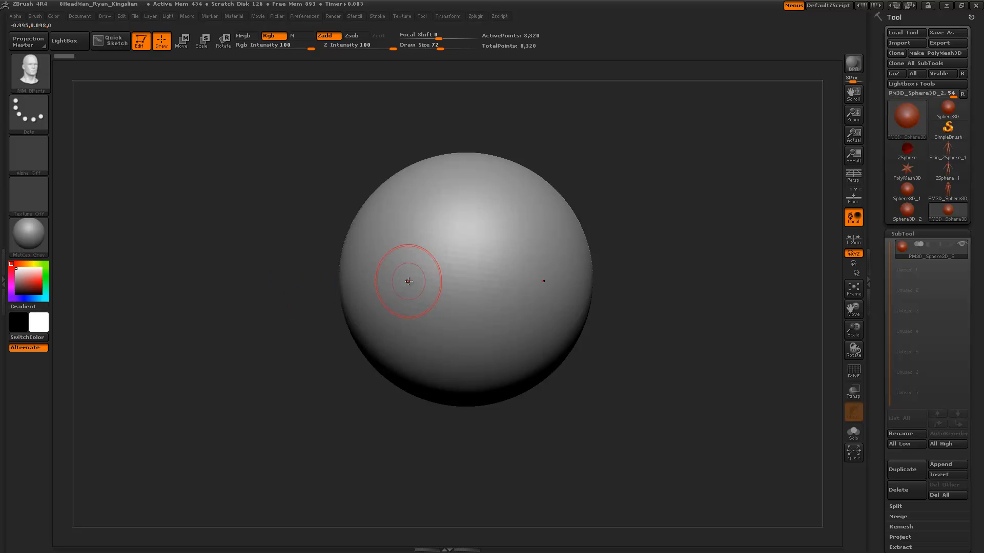
pyautogui.press('ctrl')
pyautogui.keyDown('ctrl'); pyautogui.moveTo(408, 277); pyautogui.dragTo(416, 285); pyautogui.keyUp('ctrl')
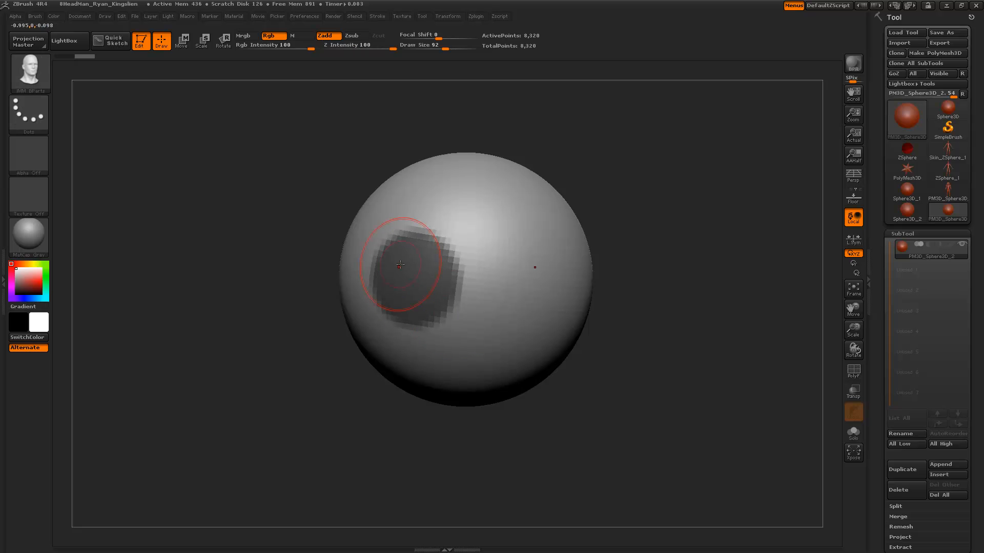
pyautogui.moveTo(610, 401); pyautogui.dragTo(601, 408)
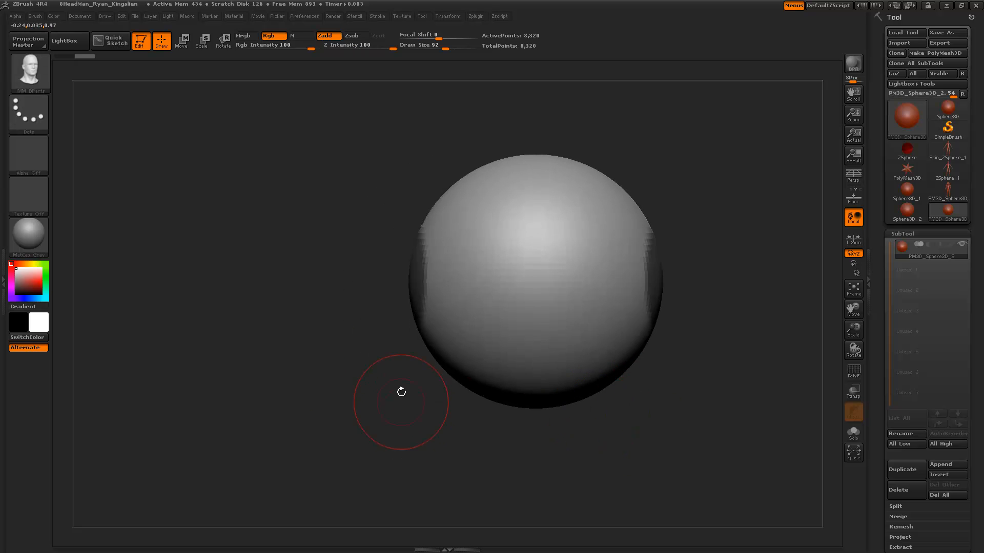
# Invert the sphere's mask so only the two circular side patches stay unmasked
pyautogui.moveTo(401, 392); pyautogui.dragTo(374, 351)
pyautogui.press('ctrl')
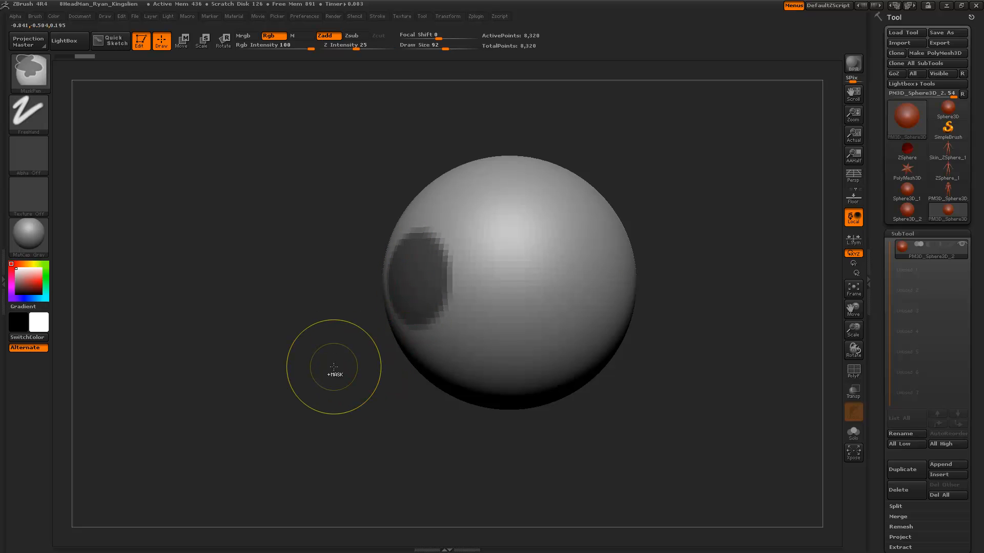
pyautogui.keyDown('ctrl'); pyautogui.click(334, 367); pyautogui.keyUp('ctrl')
# Set a transpose Move line at the side patch and extrude both unmasked patches outward into long symmetrical limbs
pyautogui.press('w')
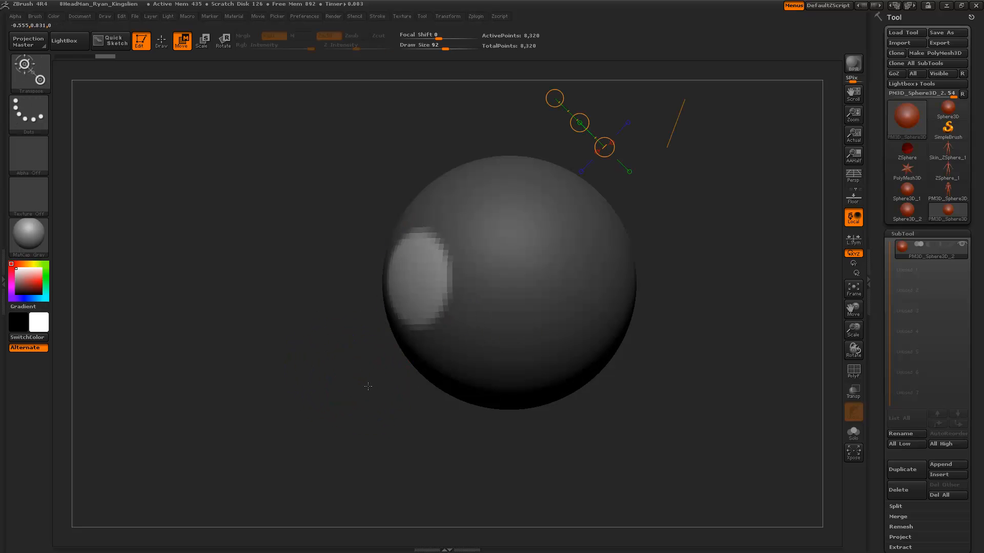
pyautogui.moveTo(323, 348); pyautogui.dragTo(220, 394)
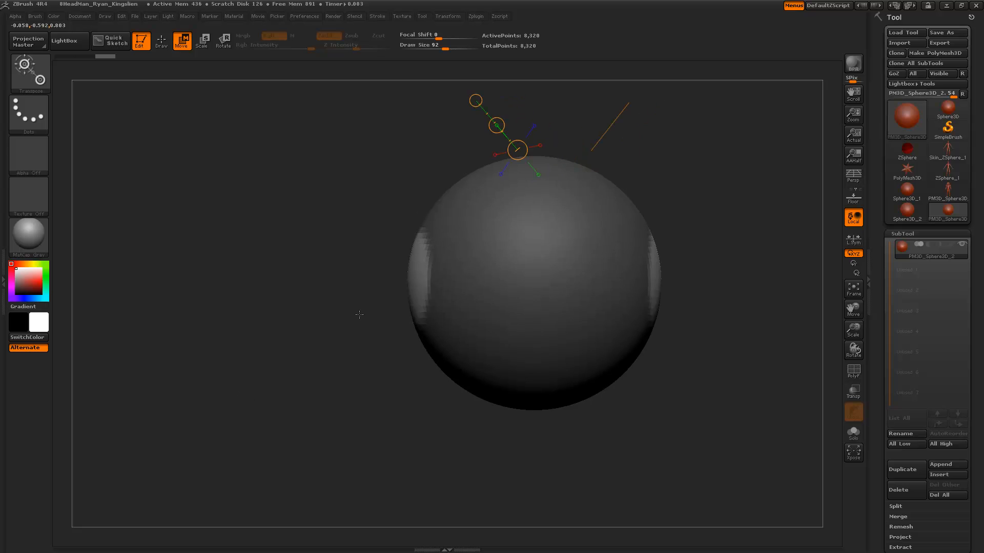
pyautogui.moveTo(414, 275); pyautogui.dragTo(401, 273)
pyautogui.moveTo(260, 215); pyautogui.dragTo(293, 316)
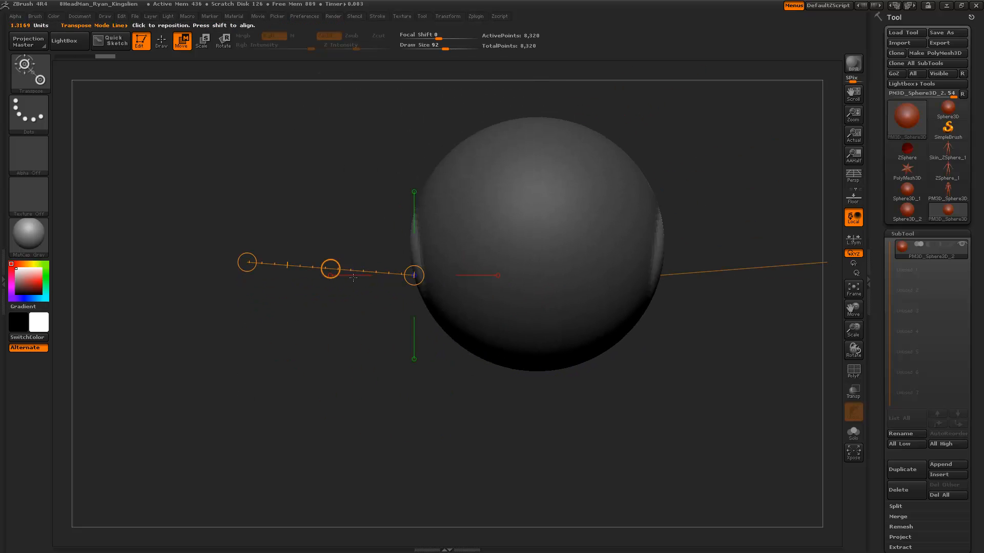
pyautogui.moveTo(361, 271); pyautogui.dragTo(352, 250)
pyautogui.moveTo(238, 241); pyautogui.dragTo(353, 258)
pyautogui.moveTo(279, 257); pyautogui.dragTo(425, 361)
pyautogui.moveTo(325, 294)
pyautogui.keyDown('ctrl'); pyautogui.mouseDown()
pyautogui.moveTo(131, 363)
pyautogui.moveTo(70, 396)
pyautogui.mouseUp(); pyautogui.keyUp('ctrl')
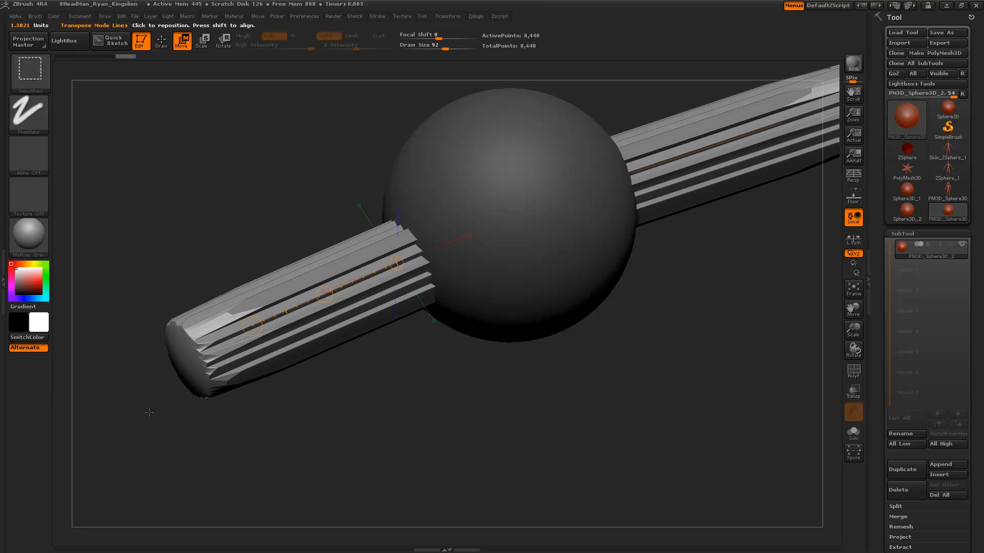
# Clear the mask and smooth the extruded limbs and their junctions with the sphere
pyautogui.press('q')
pyautogui.moveTo(469, 413)
pyautogui.mouseDown()
pyautogui.moveTo(594, 403)
pyautogui.moveTo(613, 446)
pyautogui.moveTo(533, 386)
pyautogui.moveTo(536, 409)
pyautogui.mouseUp()
pyautogui.moveTo(487, 304)
pyautogui.keyDown('shift'); pyautogui.mouseDown()
pyautogui.moveTo(409, 298)
pyautogui.moveTo(472, 331)
pyautogui.moveTo(465, 369)
pyautogui.mouseUp(); pyautogui.keyUp('shift')
pyautogui.moveTo(481, 410); pyautogui.dragTo(403, 415)
pyautogui.keyDown('shift'); pyautogui.moveTo(574, 291); pyautogui.dragTo(476, 299); pyautogui.keyUp('shift')
pyautogui.keyDown('alt'); pyautogui.moveTo(739, 407); pyautogui.dragTo(638, 401); pyautogui.keyUp('alt')
# Convert the smoothed sphere and limbs to a DynaMesh at resolution 128
pyautogui.moveTo(874, 431); pyautogui.dragTo(875, 21)
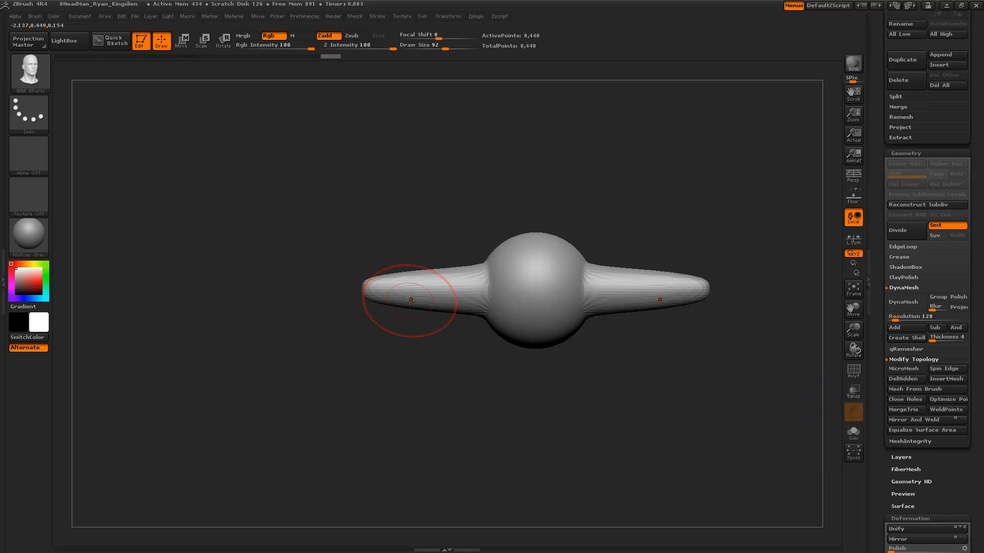
pyautogui.moveTo(882, 386); pyautogui.dragTo(883, 366)
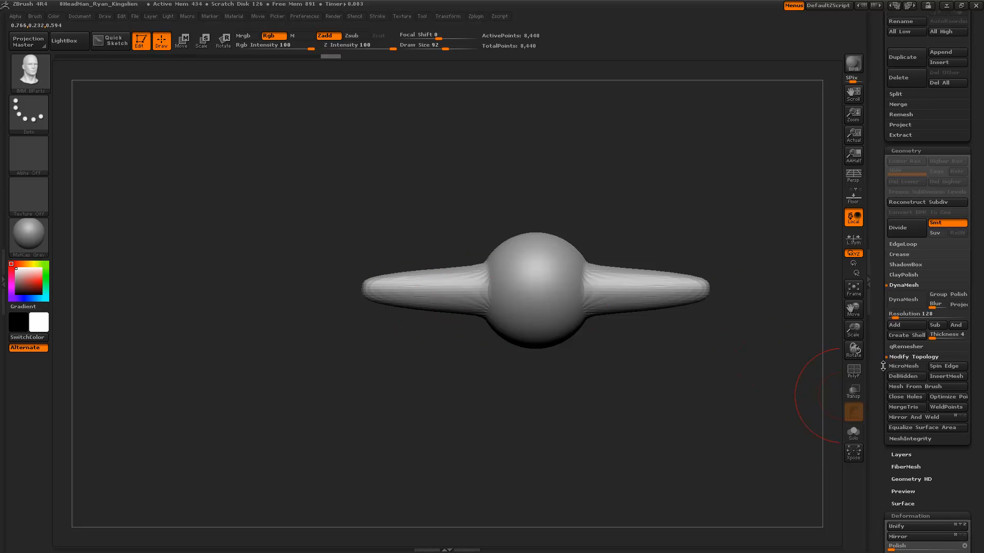
pyautogui.click(896, 301)
pyautogui.moveTo(535, 415); pyautogui.dragTo(535, 464)
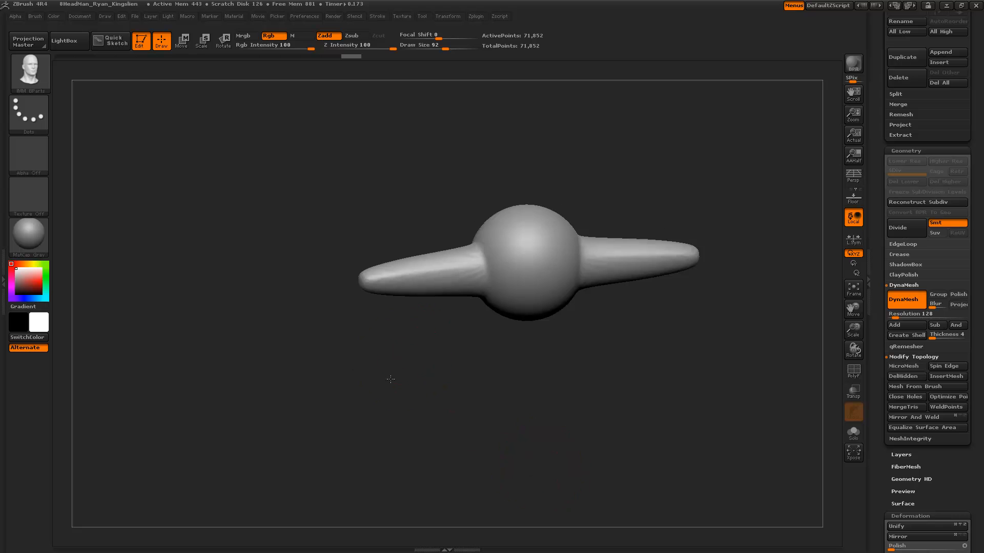
# Mask everything except the limb tips and extrude the tips outward and downward into thinner lower segments
pyautogui.moveTo(353, 331); pyautogui.dragTo(387, 310)
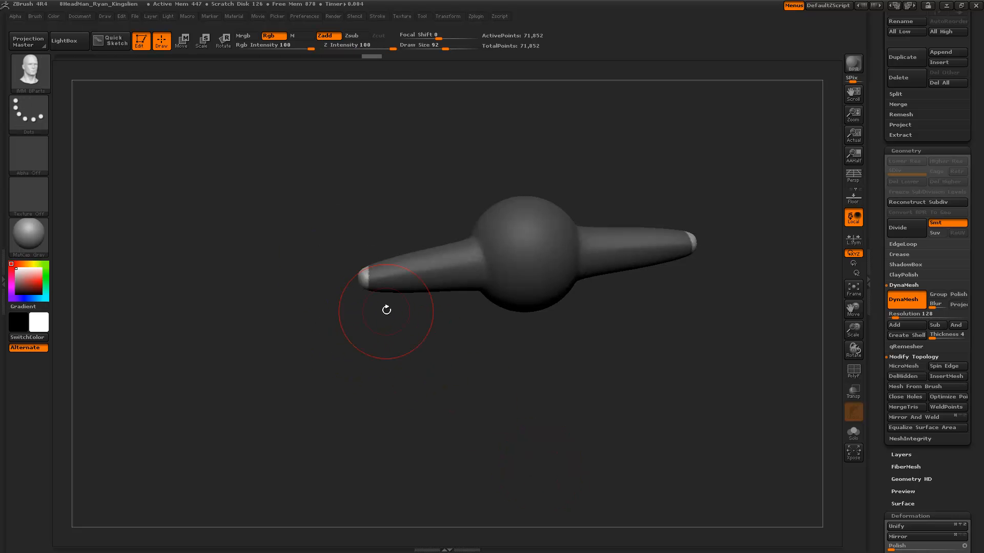
pyautogui.press('w')
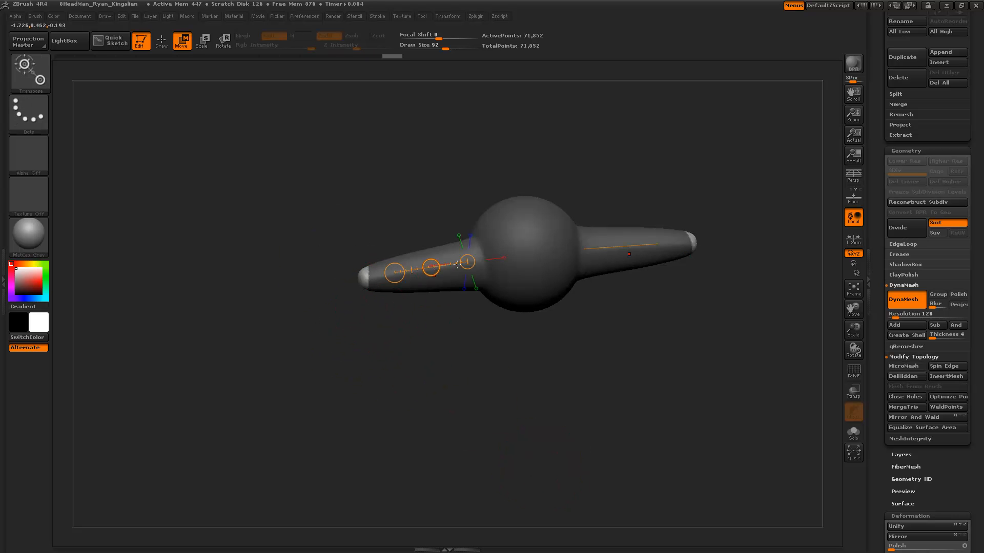
pyautogui.moveTo(457, 264); pyautogui.dragTo(352, 277)
pyautogui.moveTo(318, 335); pyautogui.dragTo(330, 279)
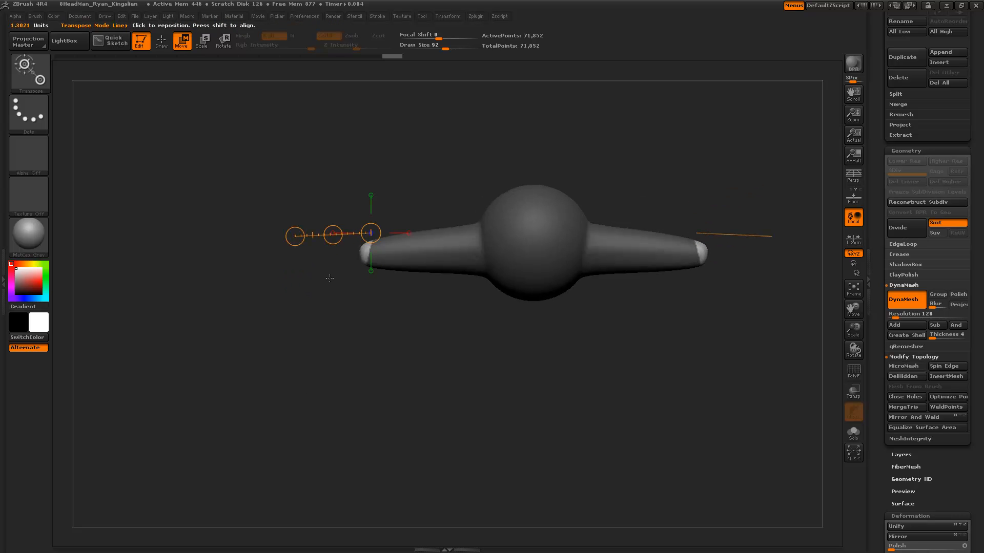
pyautogui.moveTo(350, 233); pyautogui.dragTo(219, 333)
# Clear the mask, re-DynaMesh the extended limbs and inspect the mesh from several angles
pyautogui.keyDown('ctrl'); pyautogui.moveTo(404, 343); pyautogui.dragTo(463, 405); pyautogui.keyUp('ctrl')
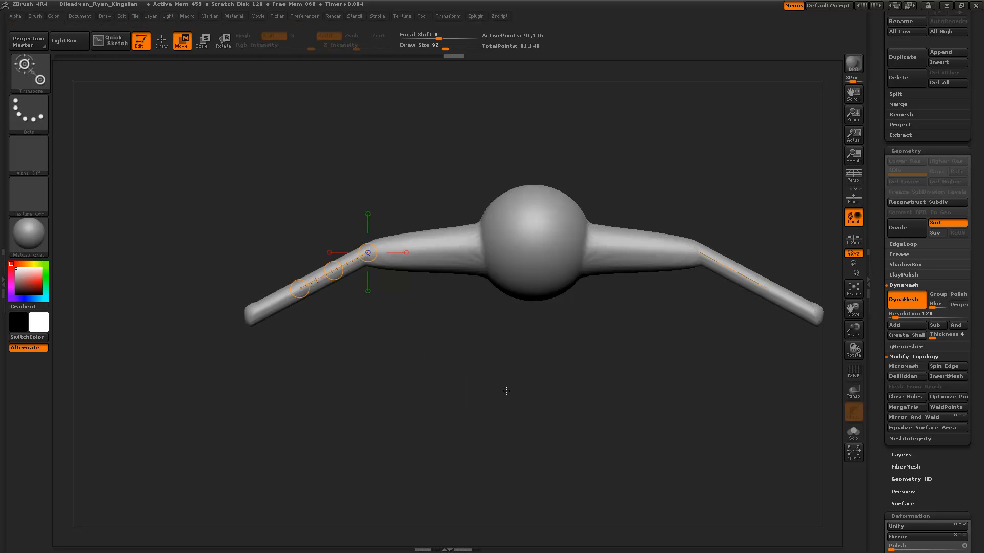
pyautogui.moveTo(524, 407)
pyautogui.mouseDown()
pyautogui.moveTo(543, 410)
pyautogui.moveTo(547, 307)
pyautogui.moveTo(552, 374)
pyautogui.mouseUp()
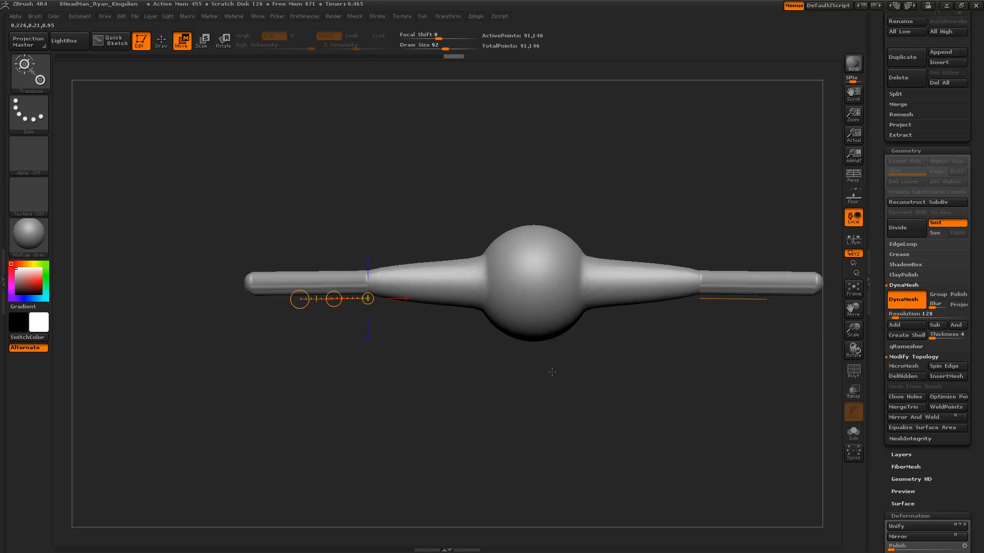
pyautogui.press('q')
pyautogui.moveTo(553, 408); pyautogui.dragTo(610, 418)
pyautogui.moveTo(521, 289); pyautogui.dragTo(600, 344)
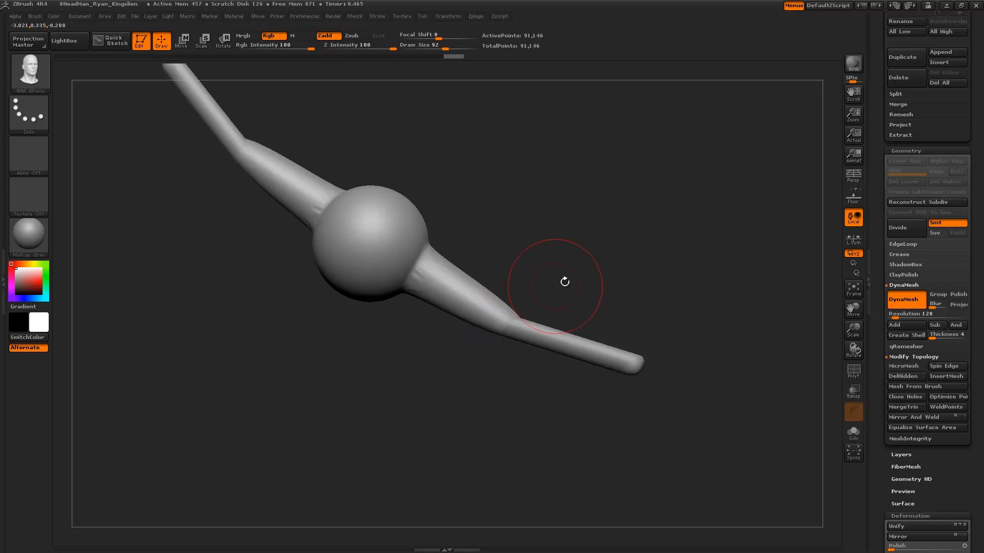
pyautogui.moveTo(564, 282); pyautogui.dragTo(598, 344)
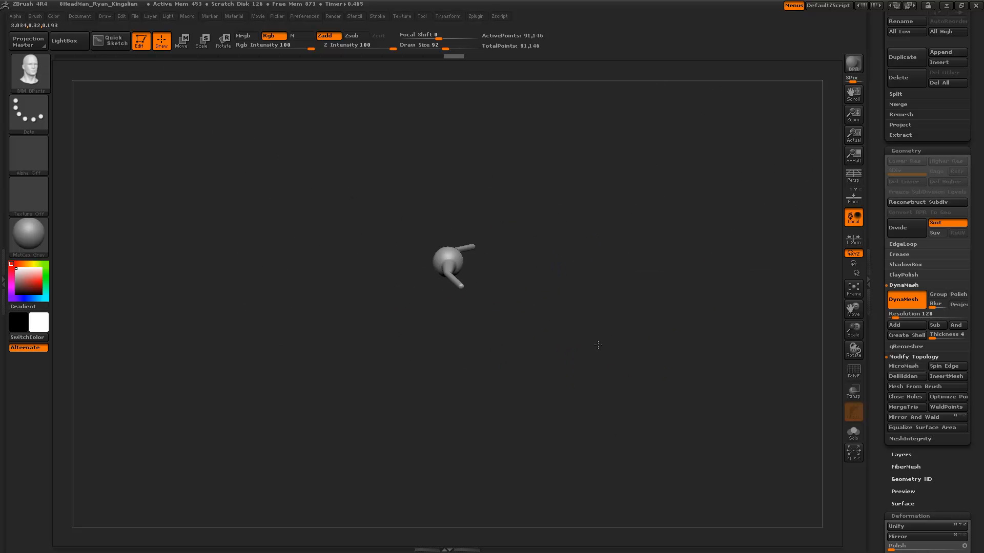
# Leave Edit mode and clear the limbed sphere from the canvas
pyautogui.press('t')
pyautogui.hotkey('ctrl', 'n')
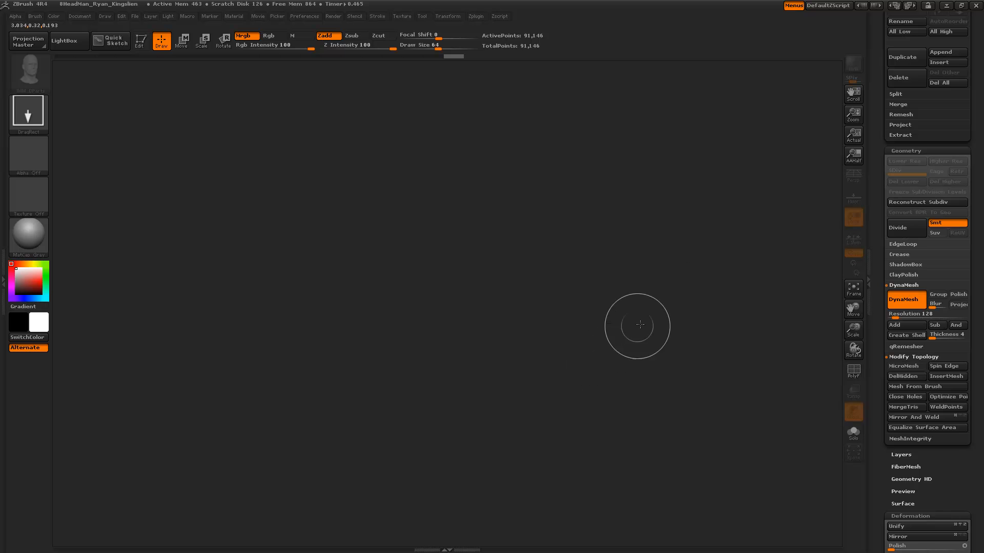
pyautogui.moveTo(880, 239); pyautogui.dragTo(877, 456)
# Load the DogPosed.ZPR mannequin project from LightBox without saving the current project
pyautogui.press(',')
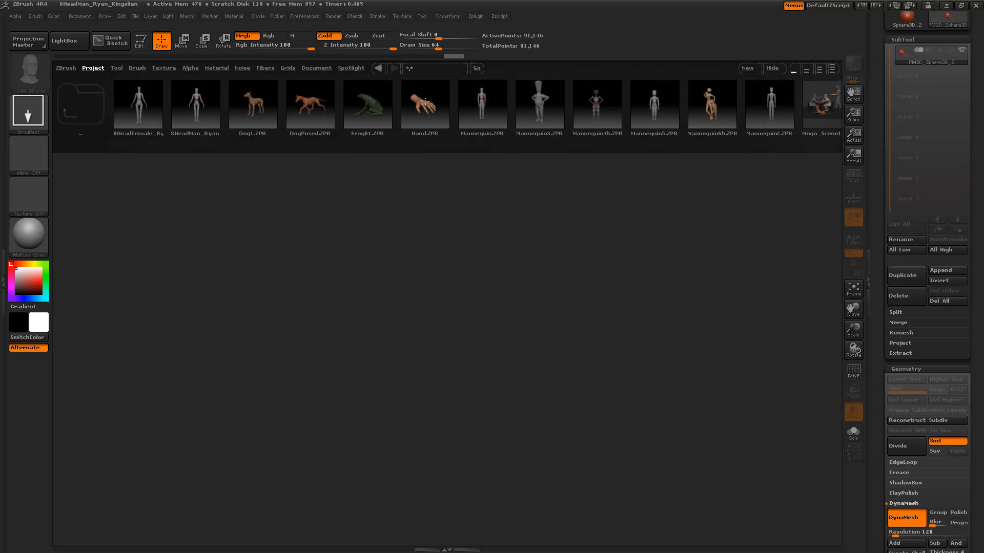
pyautogui.doubleClick(321, 105)
pyautogui.click(502, 312)
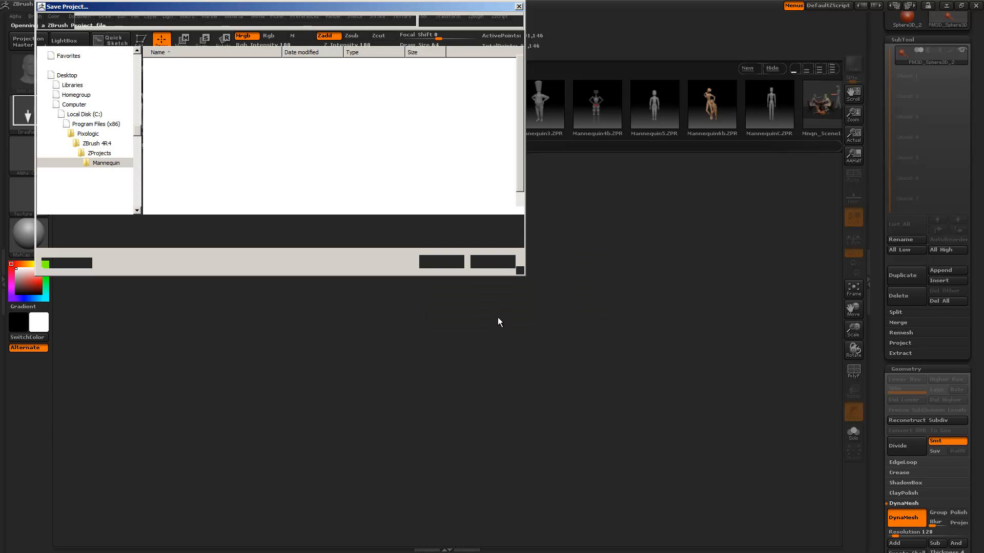
pyautogui.click(491, 262)
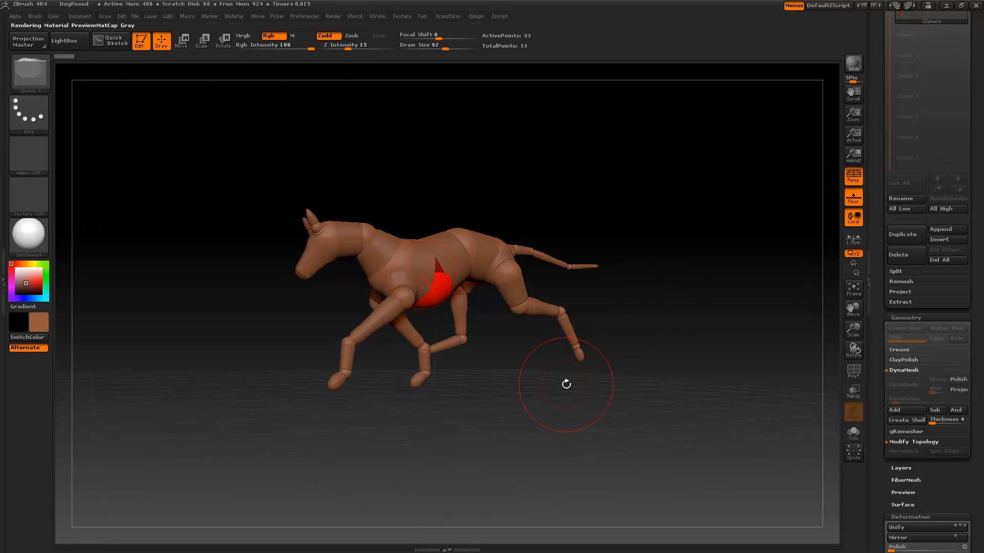
# Try moving a front-leg joint of the running dog mannequin, then undo the move
pyautogui.moveTo(522, 378)
pyautogui.keyDown('shift'); pyautogui.mouseDown()
pyautogui.moveTo(604, 395)
pyautogui.moveTo(613, 373)
pyautogui.moveTo(648, 394)
pyautogui.mouseUp(); pyautogui.keyUp('shift')
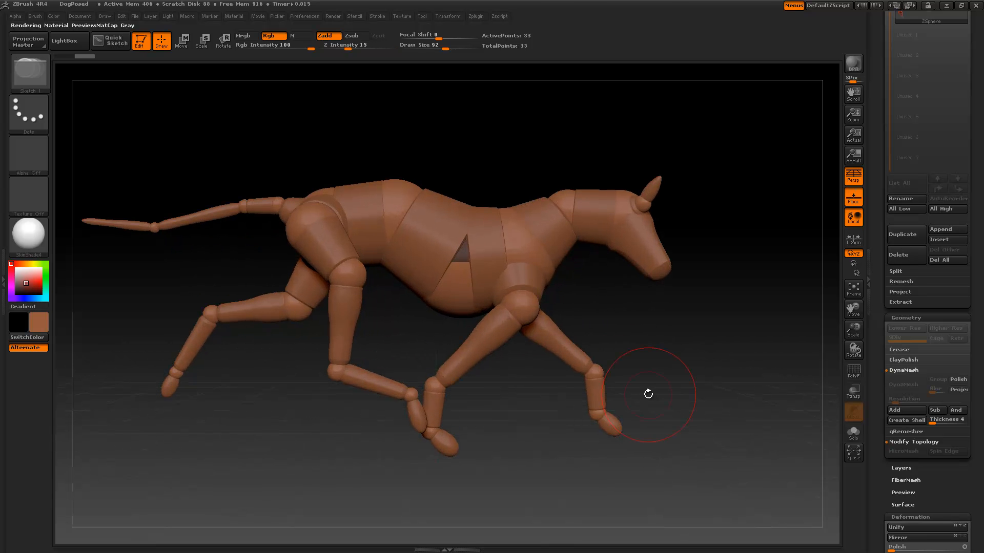
pyautogui.press('w')
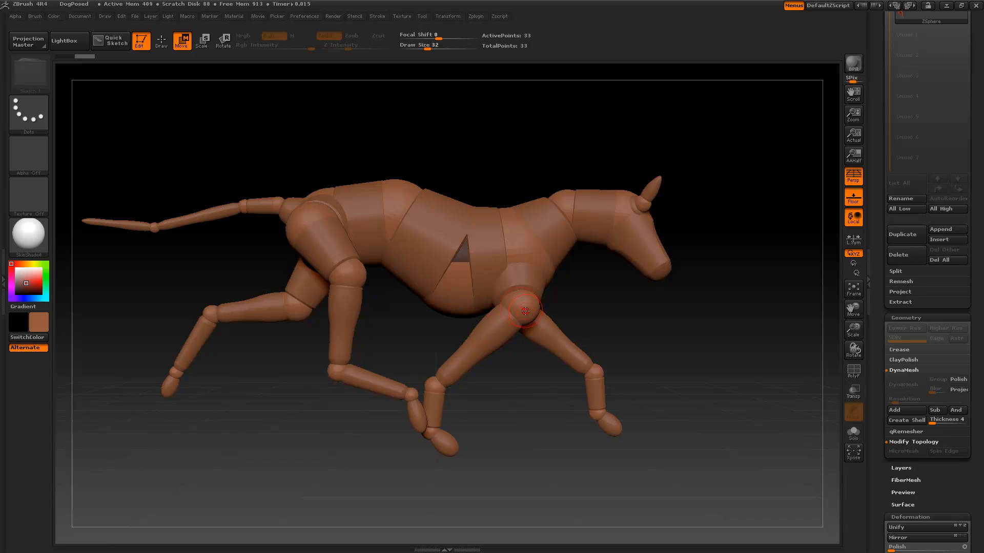
pyautogui.moveTo(431, 385); pyautogui.dragTo(475, 394)
pyautogui.hotkey('ctrl', 'z')
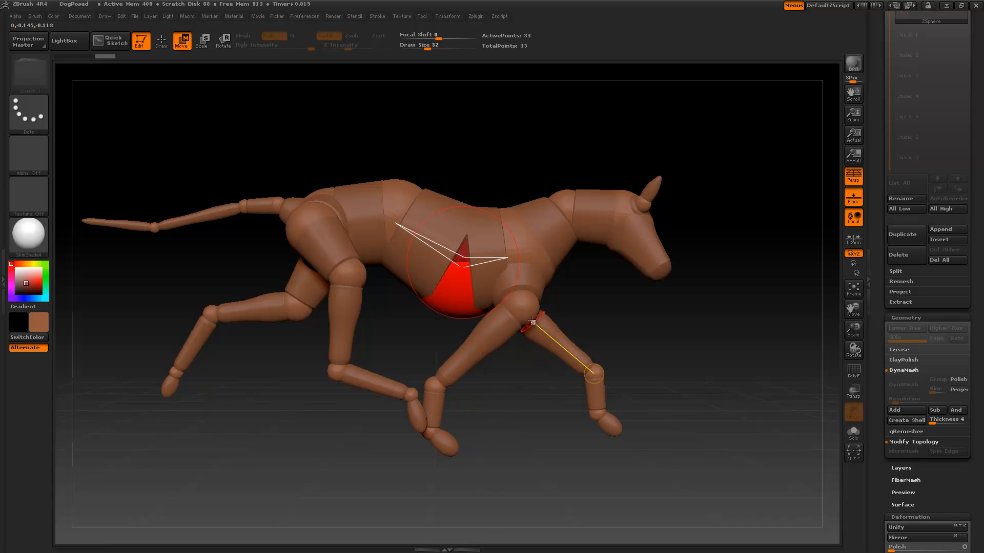
# Try Rotate on the running dog's joints and use Move to raise its belly ZSphere
pyautogui.press('r')
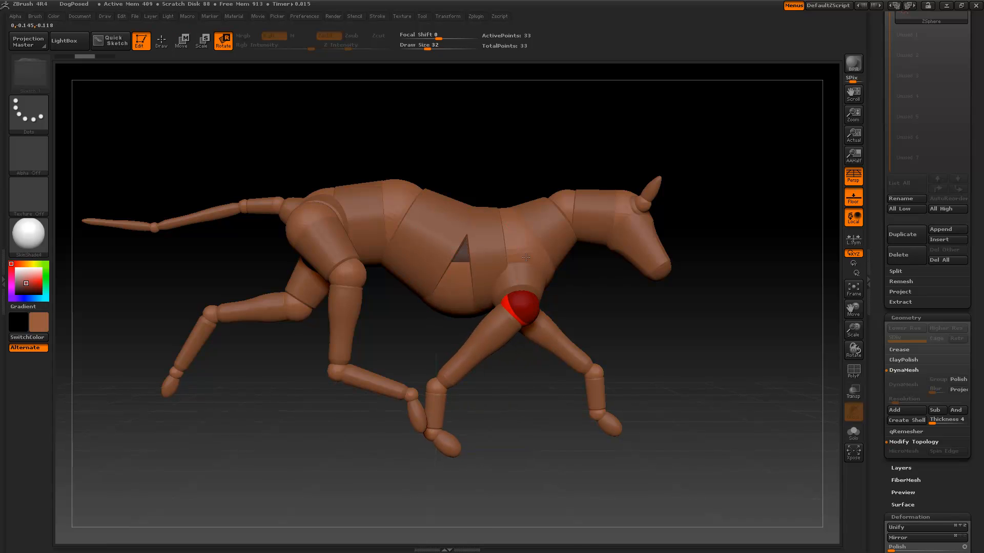
pyautogui.moveTo(526, 257); pyautogui.dragTo(360, 247)
pyautogui.moveTo(237, 285); pyautogui.dragTo(370, 319)
pyautogui.keyDown('shift'); pyautogui.moveTo(652, 362); pyautogui.dragTo(649, 362); pyautogui.keyUp('shift')
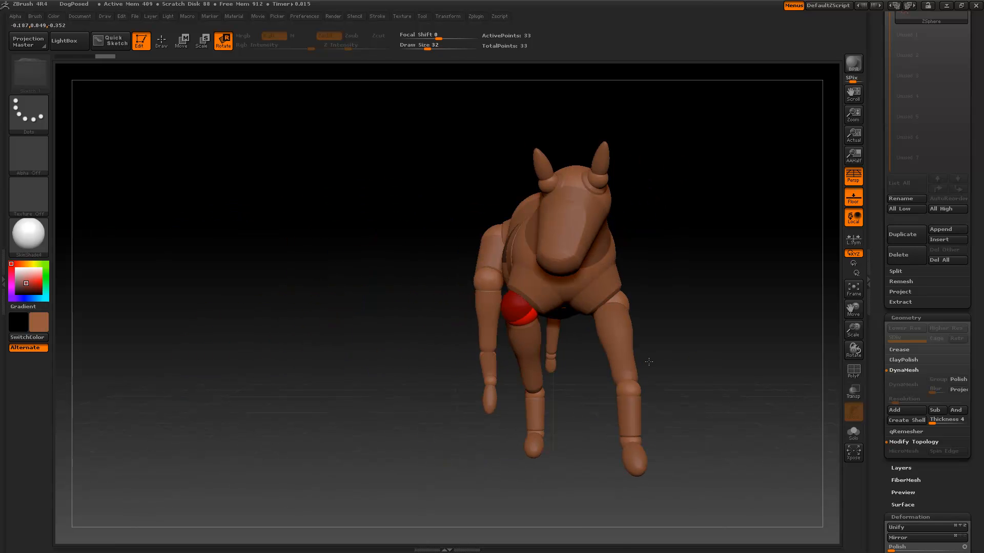
pyautogui.moveTo(585, 240); pyautogui.dragTo(559, 303)
pyautogui.press('w')
pyautogui.moveTo(377, 395)
pyautogui.mouseDown()
pyautogui.moveTo(692, 407)
pyautogui.moveTo(712, 411)
pyautogui.moveTo(704, 424)
pyautogui.mouseUp()
pyautogui.moveTo(599, 288); pyautogui.dragTo(595, 262)
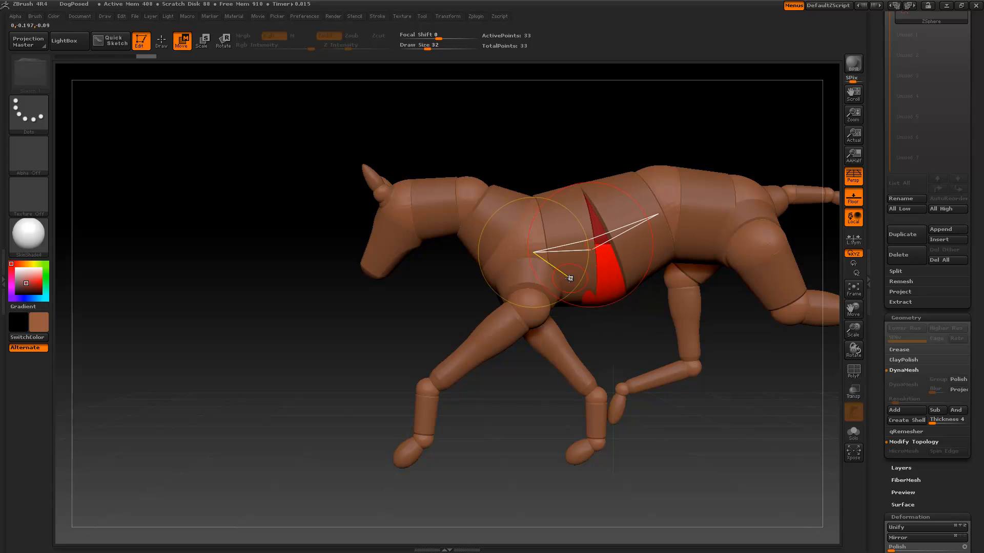
pyautogui.moveTo(523, 387); pyautogui.dragTo(613, 390)
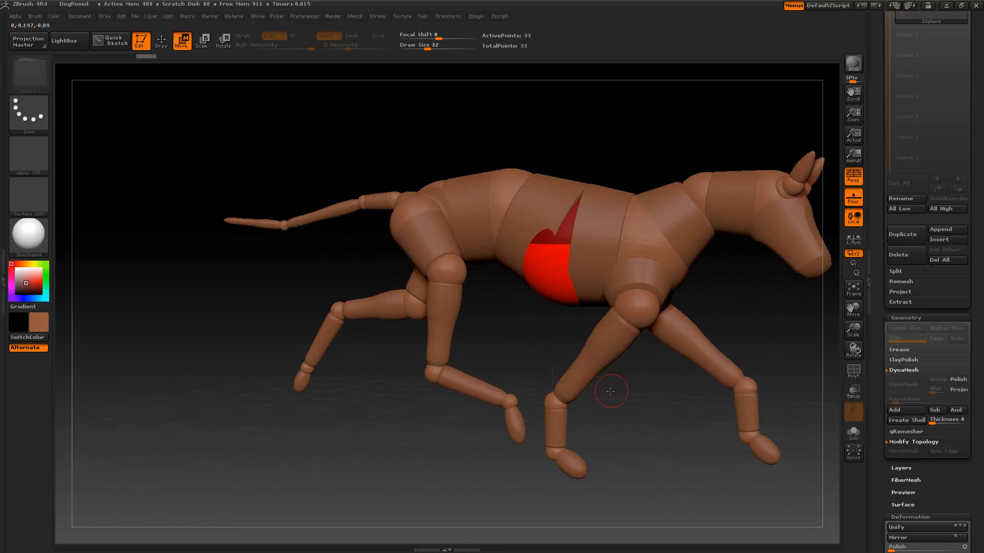
# Open the Dog1.ZPR mannequin project, discarding changes, and turn off perspective and the floor grid for a side view
pyautogui.doubleClick(266, 121)
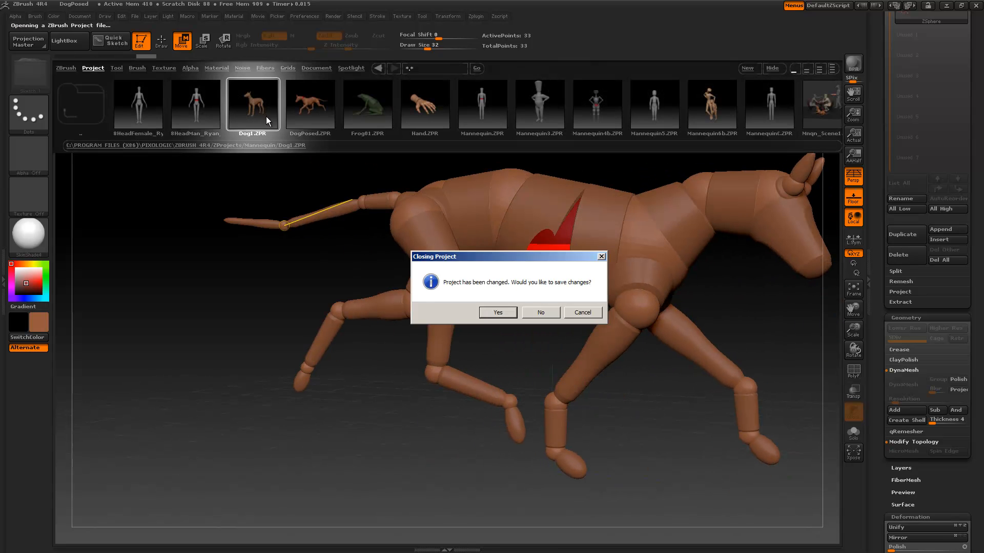
pyautogui.click(538, 312)
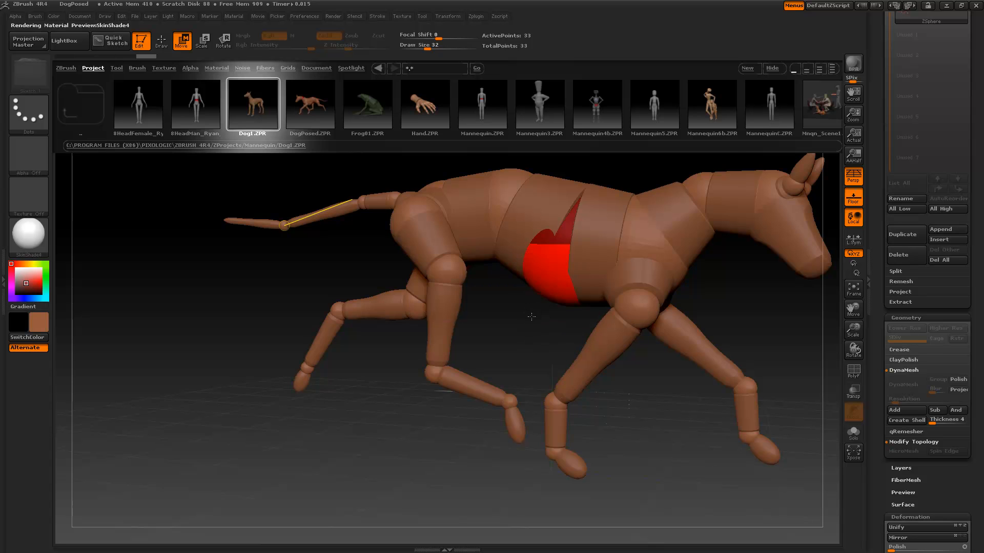
pyautogui.moveTo(610, 322); pyautogui.dragTo(672, 331)
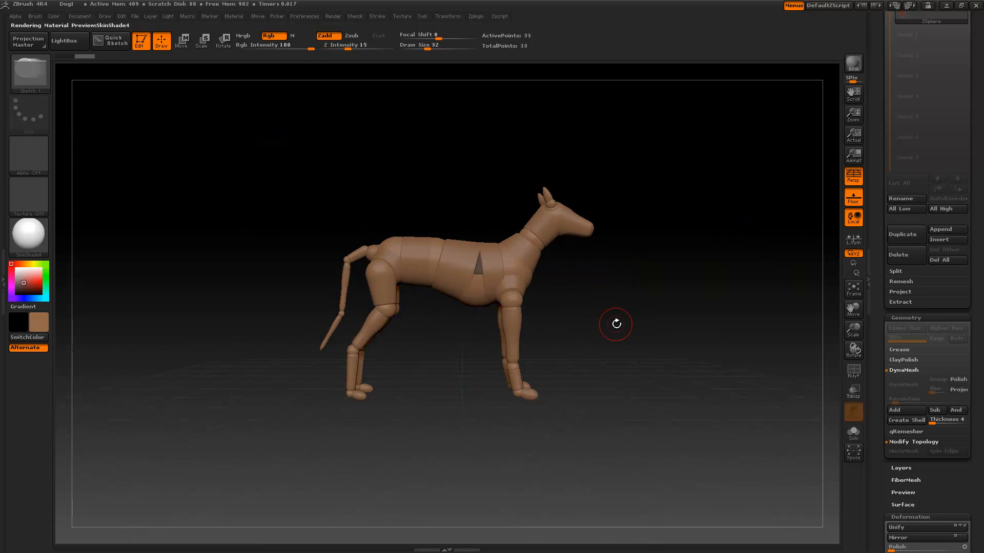
pyautogui.click(853, 175)
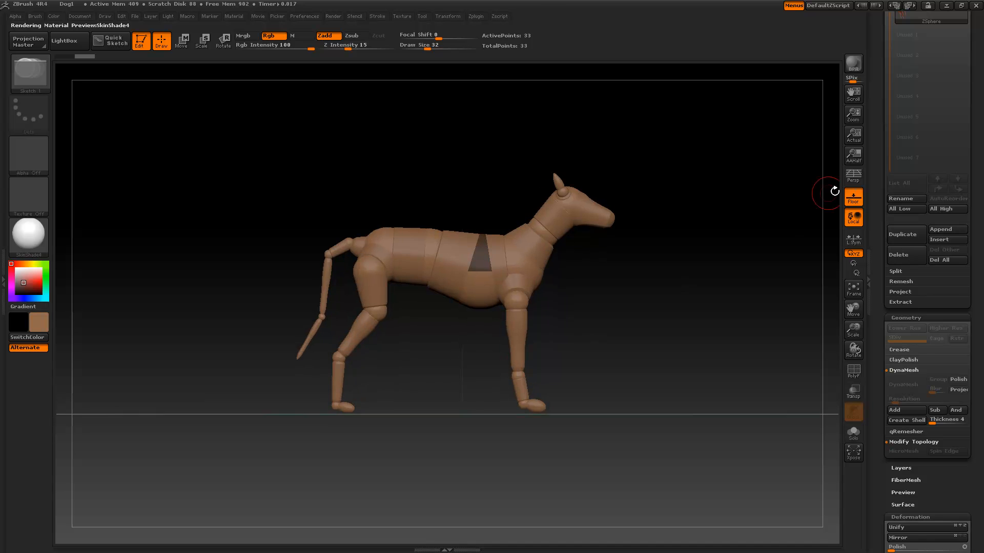
pyautogui.click(853, 198)
pyautogui.moveTo(692, 275); pyautogui.dragTo(675, 320)
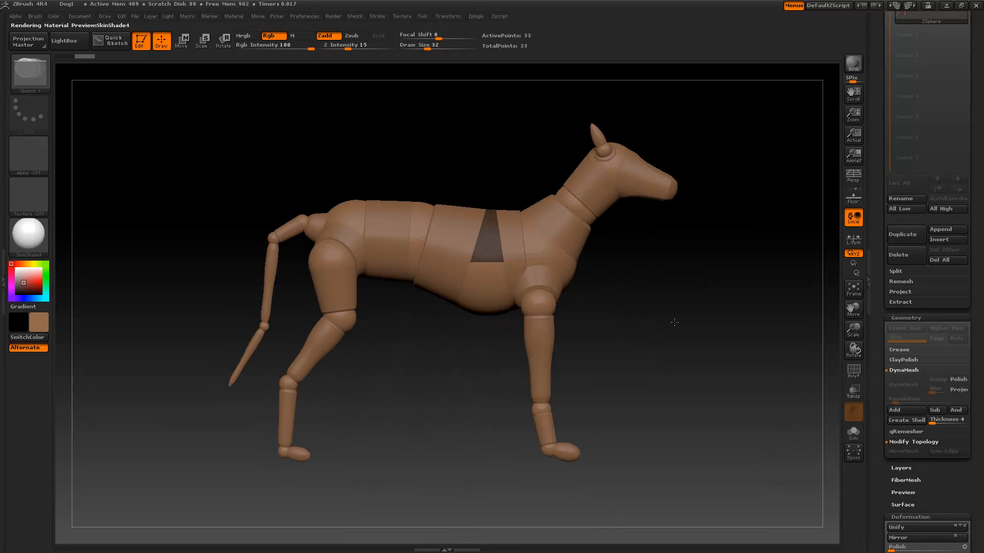
# Shift the standing dog's upper tail joint slightly, then try altering the belly ZSphere and undo that change
pyautogui.moveTo(272, 249)
pyautogui.mouseDown()
pyautogui.moveTo(272, 236)
pyautogui.moveTo(276, 246)
pyautogui.mouseUp()
pyautogui.hotkey('ctrl', 'z')
pyautogui.hotkey('ctrl', 'z')
pyautogui.press('w')
pyautogui.click(486, 251)
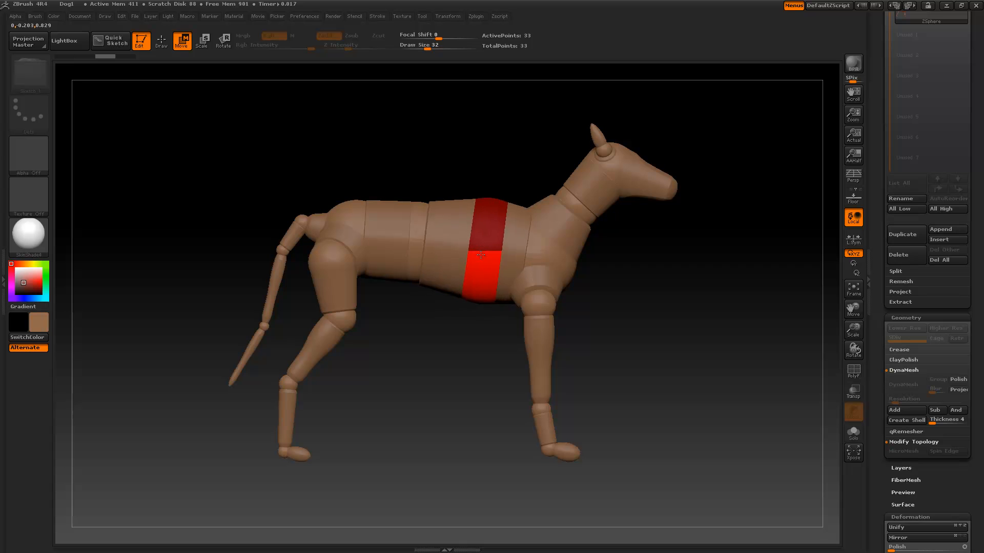
pyautogui.hotkey('ctrl', 'z')
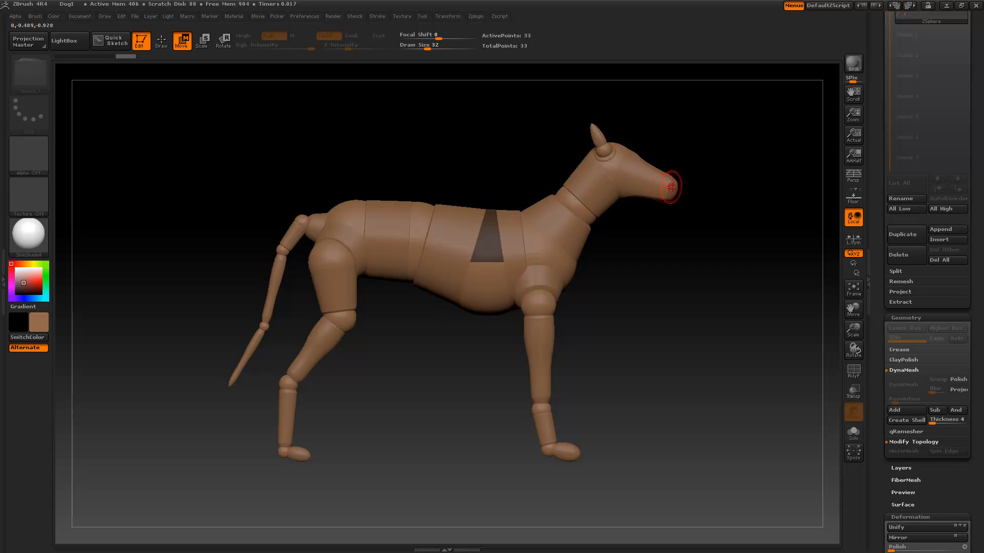
# Lengthen the dog's snout with Move and reposition its upper front-leg and rear-knee joints
pyautogui.moveTo(671, 187); pyautogui.dragTo(751, 201)
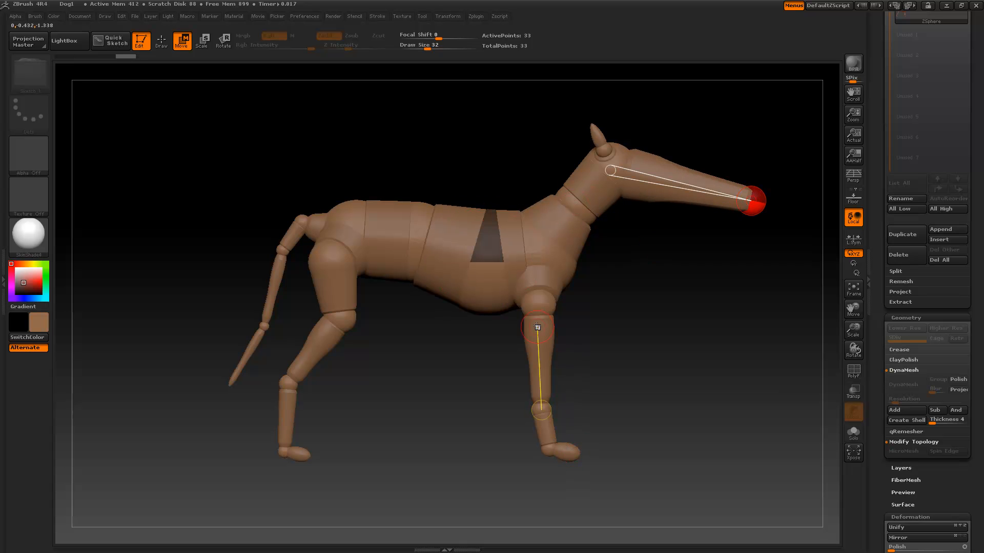
pyautogui.moveTo(537, 327); pyautogui.dragTo(556, 301)
pyautogui.click(340, 326)
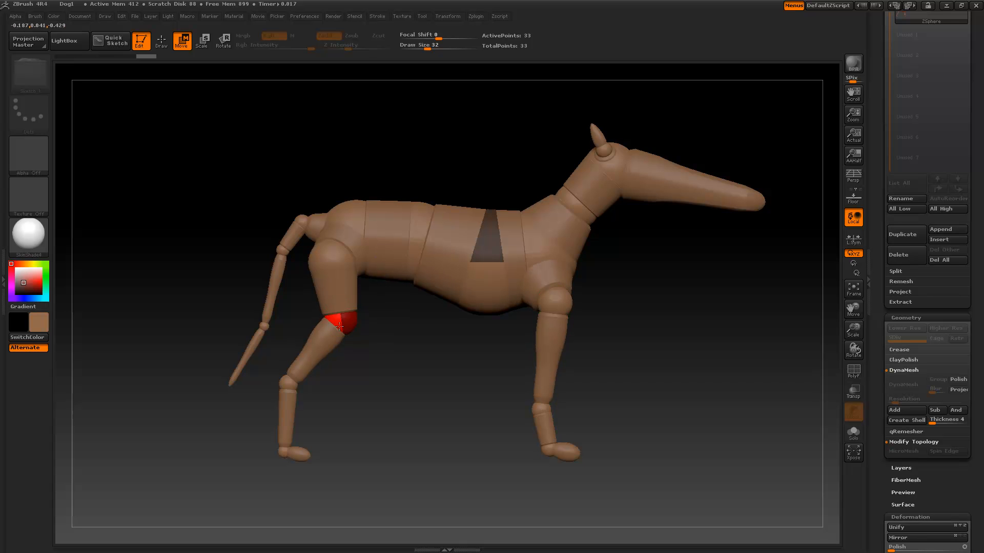
pyautogui.moveTo(339, 327); pyautogui.dragTo(342, 332)
pyautogui.keyDown('alt'); pyautogui.moveTo(415, 356); pyautogui.dragTo(512, 384); pyautogui.keyUp('alt')
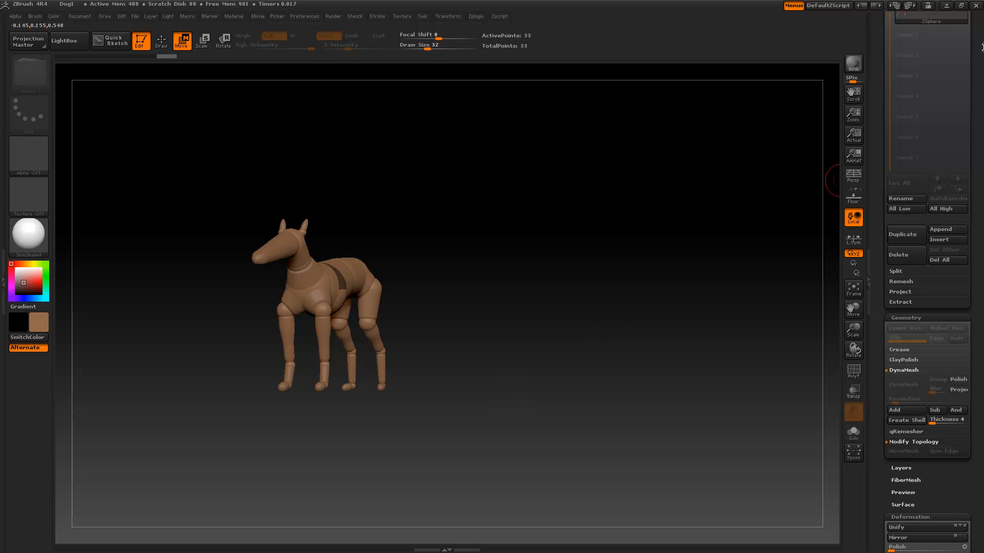
pyautogui.hotkey('alt', 'Tab')
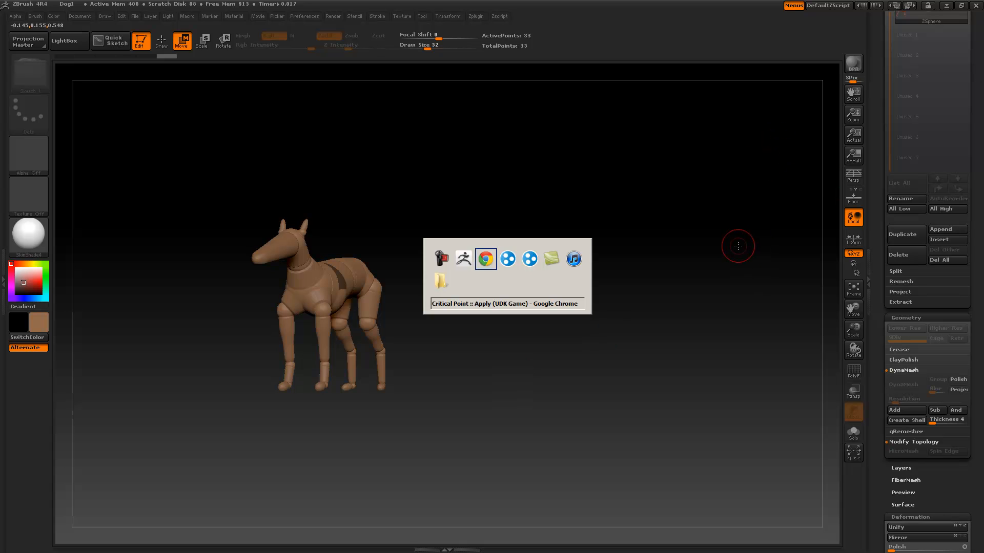
pyautogui.hotkey('alt', 'Tab')
pyautogui.hotkey('alt', 'Tab')
pyautogui.hotkey('alt', 'Tab')
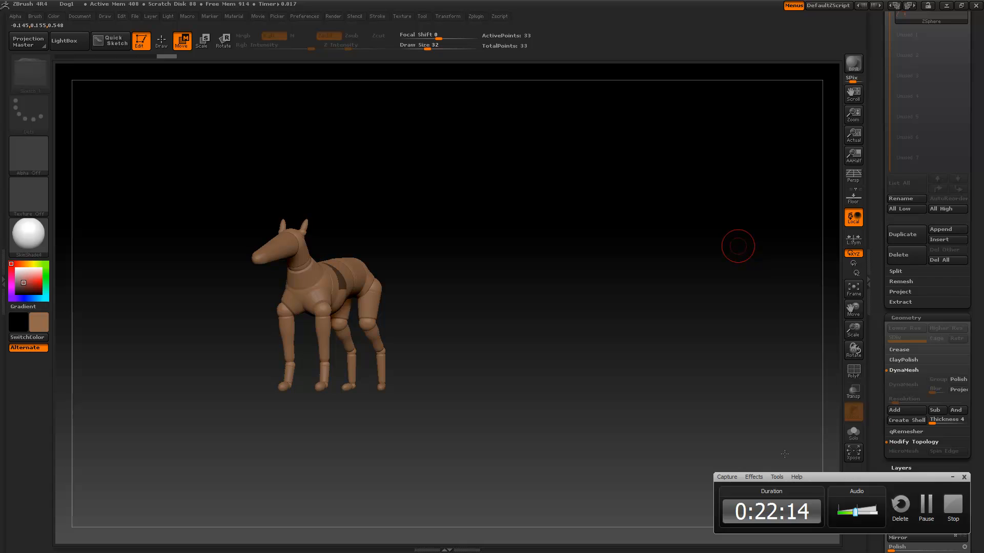